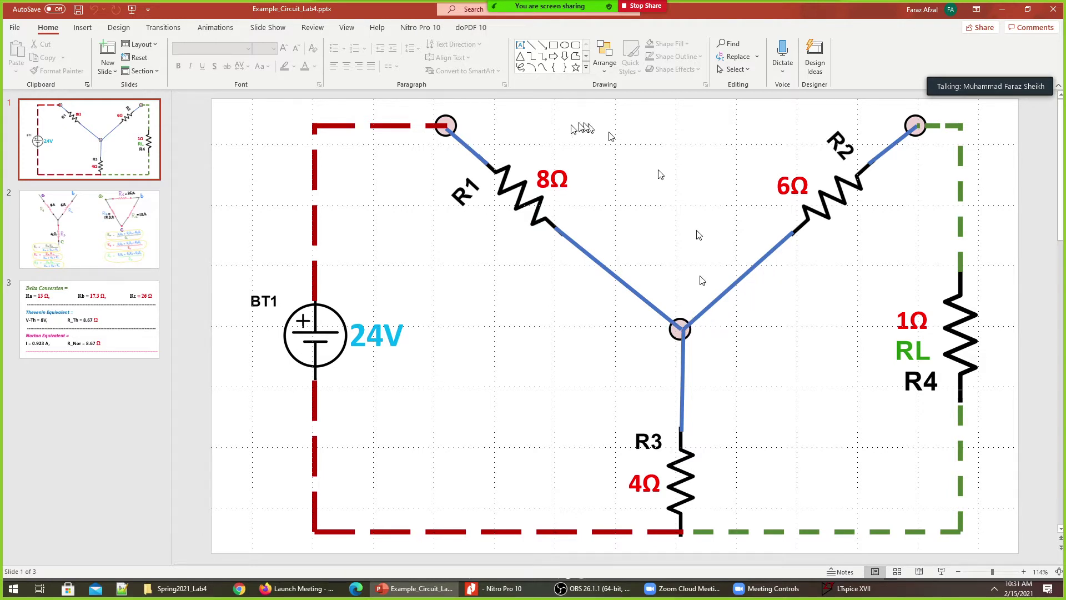
- Review the lab slides: the Y-resistor circuit, the wye-delta conversion formulas, and the delta, Thevenin and Norton equivalents
left_click(84, 235)
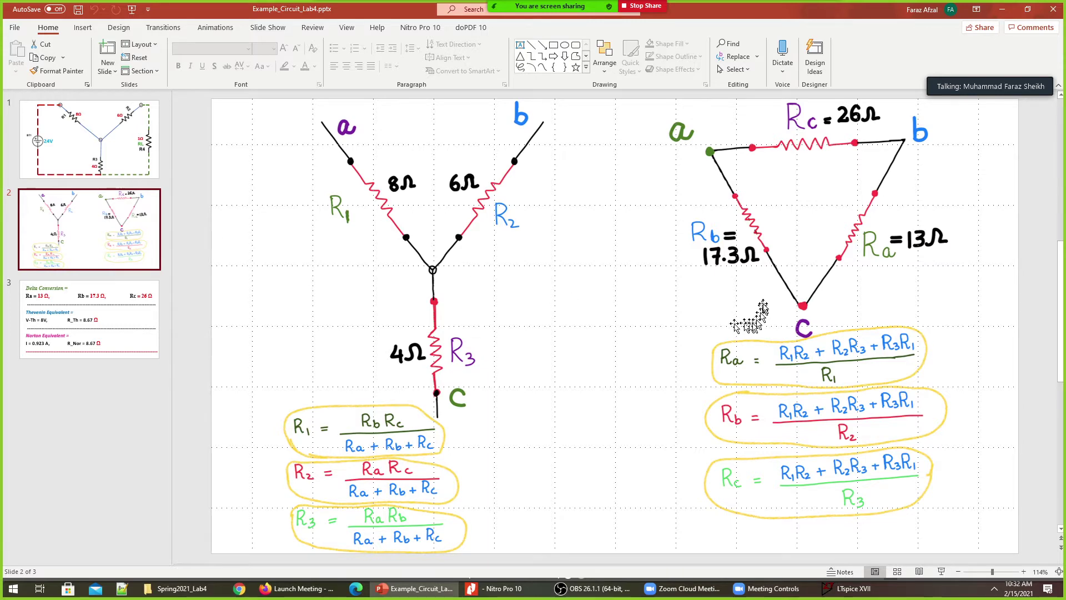
left_click(125, 139)
left_click(111, 239)
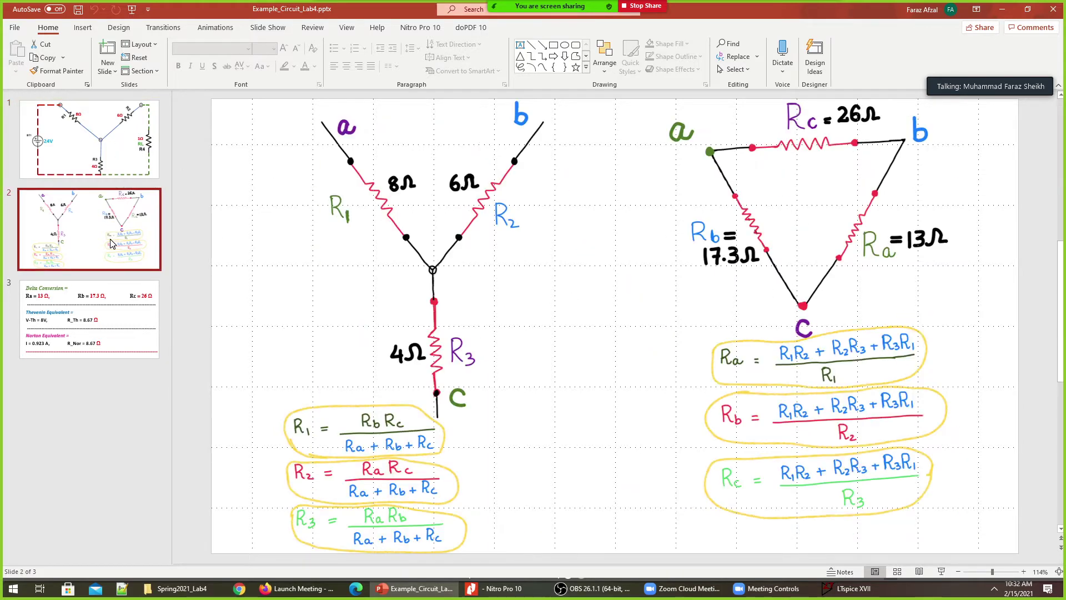
left_click(109, 330)
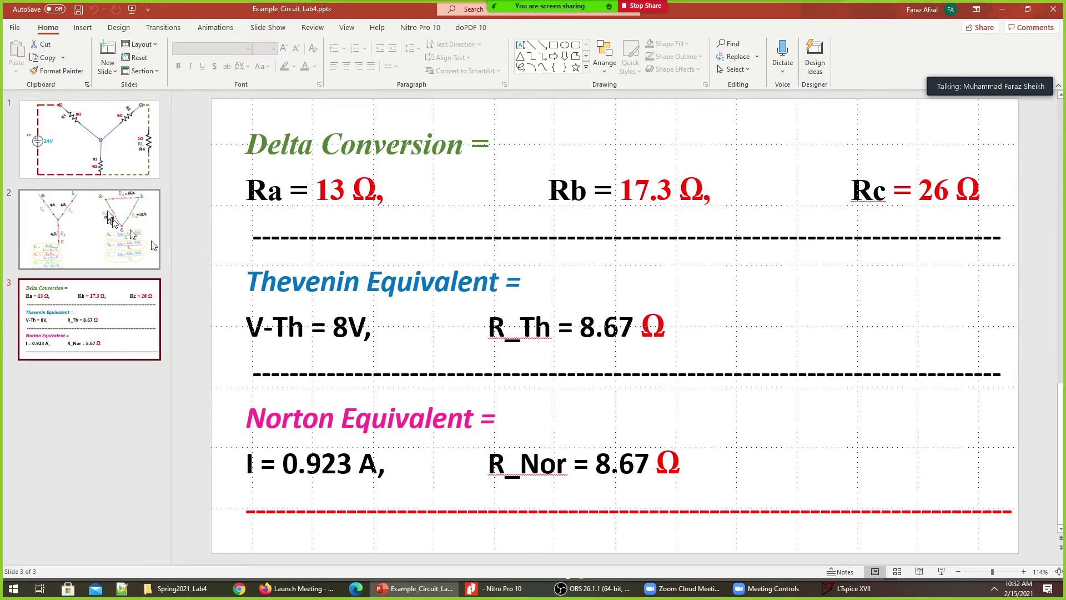
left_click(93, 145)
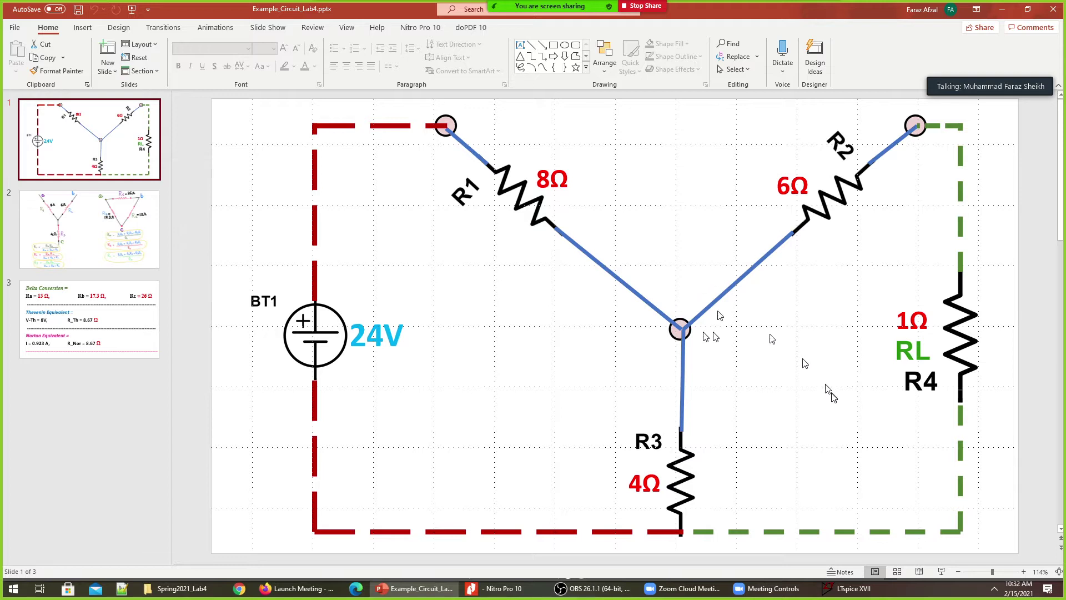
- Switch to LTspice XVII, create a blank schematic and place resistor R1 in its upper-left area, following the slide's circuit
left_click(853, 590)
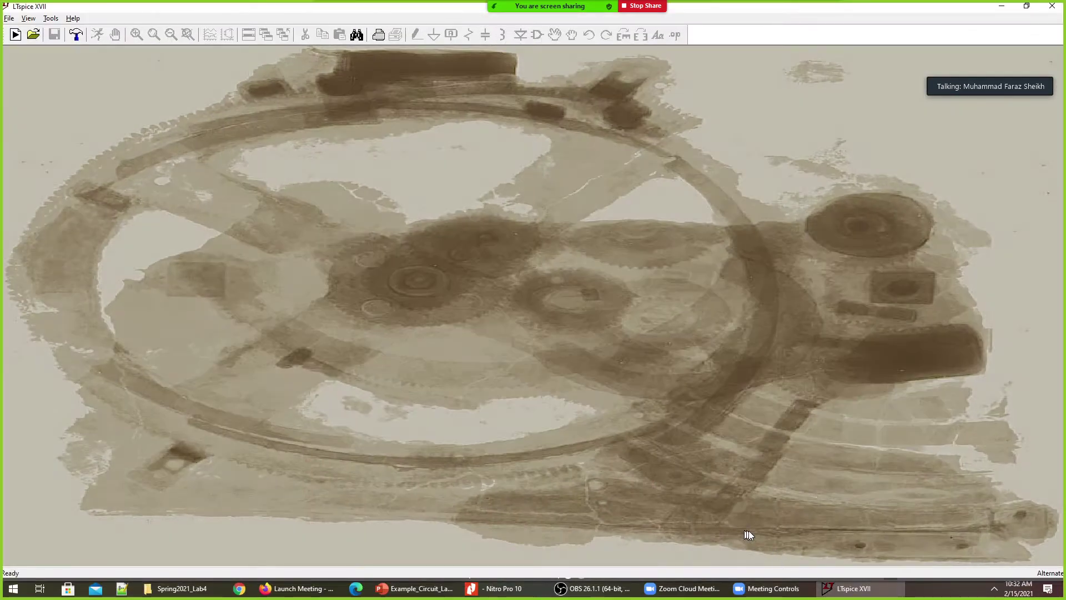
key("ctrl+n")
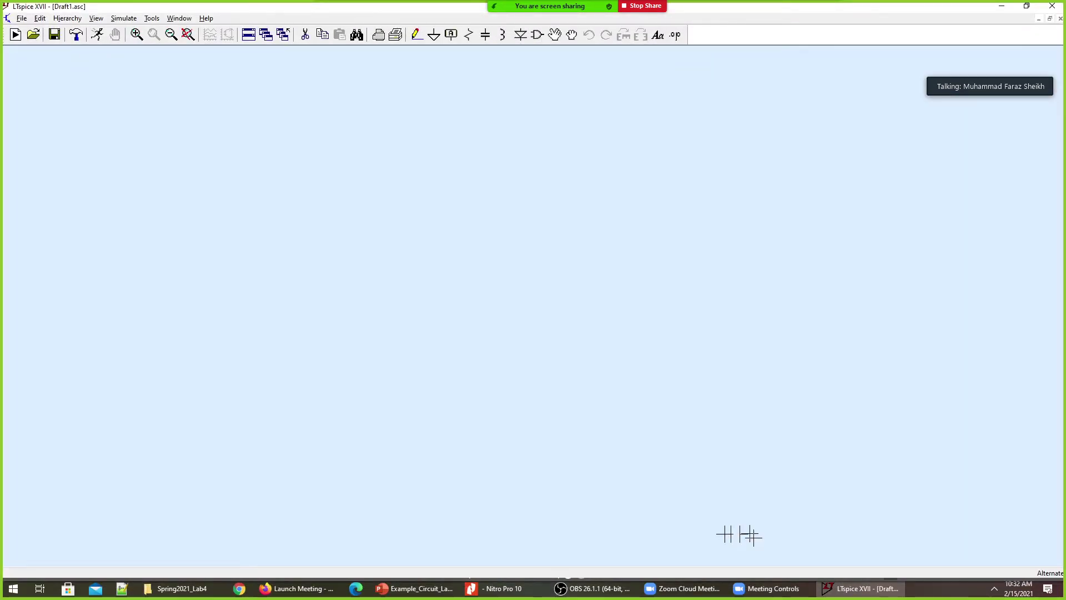
key("r")
key("alt+Tab")
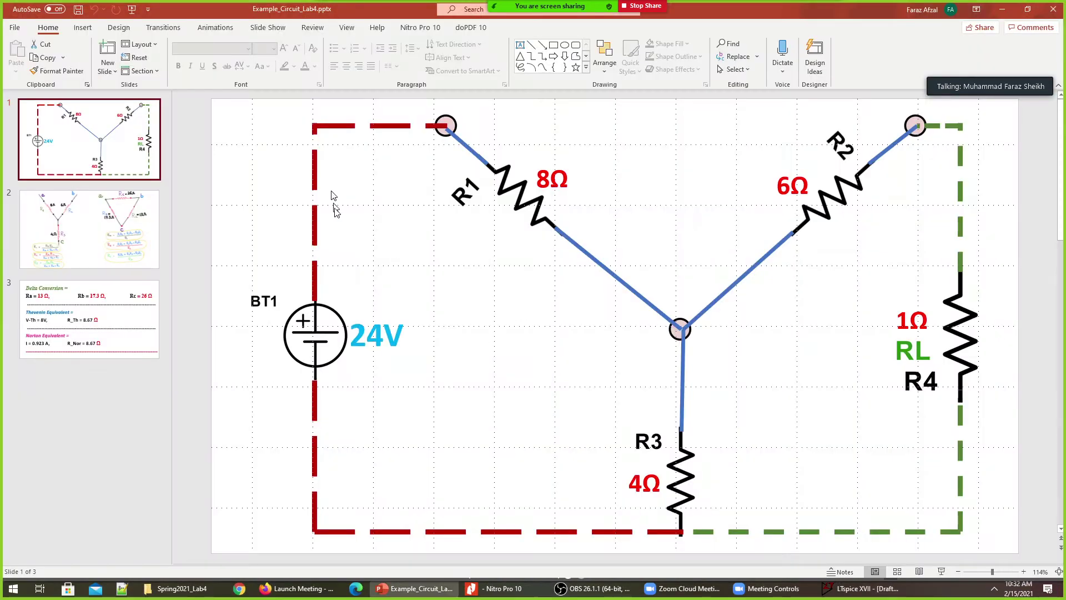
key("alt+Tab")
left_click(307, 149)
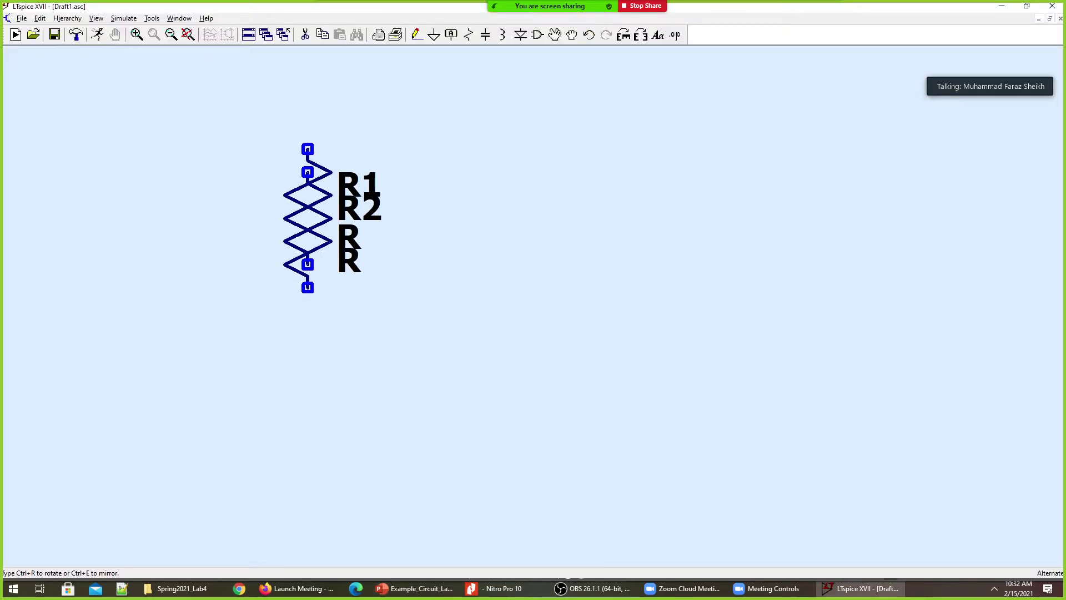
- Place three more resistors: R2 level with R1, R3 lower and between them, and R4 to the right of R2
key("alt+Tab")
key("alt+Tab")
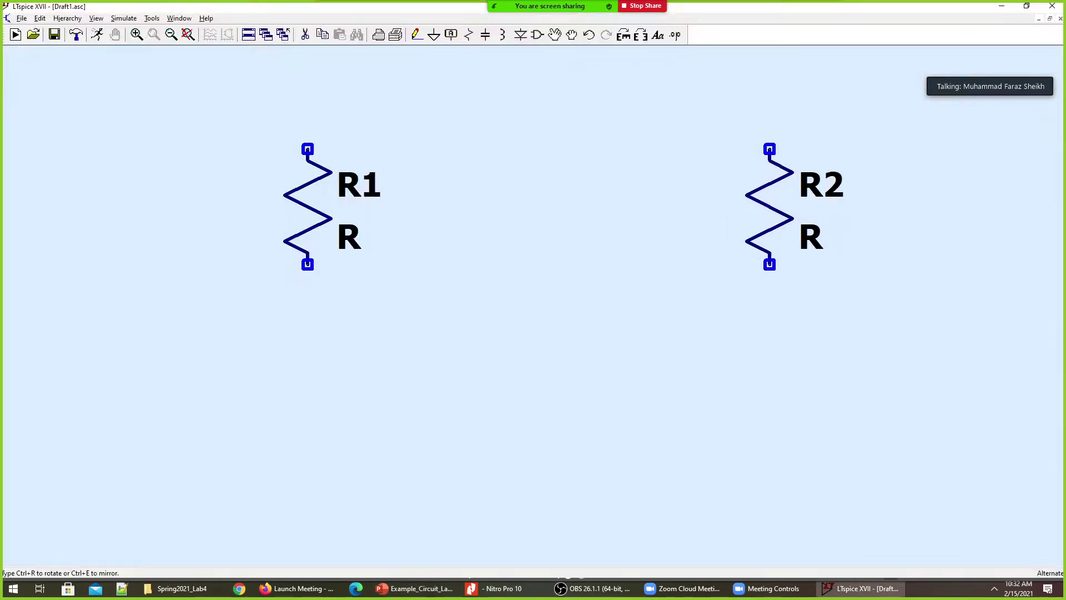
left_click(769, 149)
key("alt+Tab")
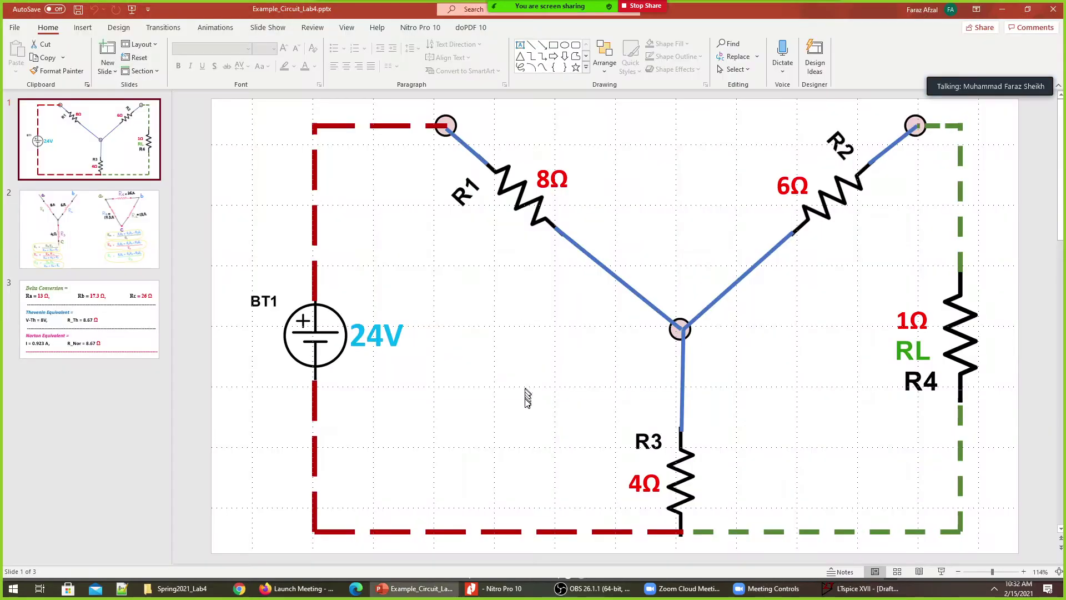
key("alt+Tab")
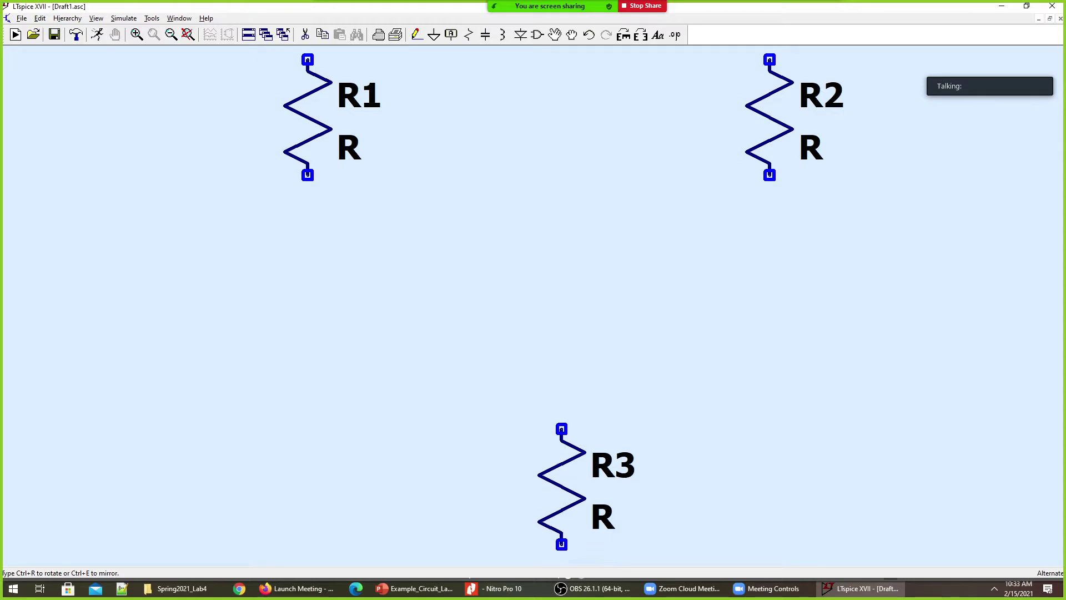
left_click(562, 518)
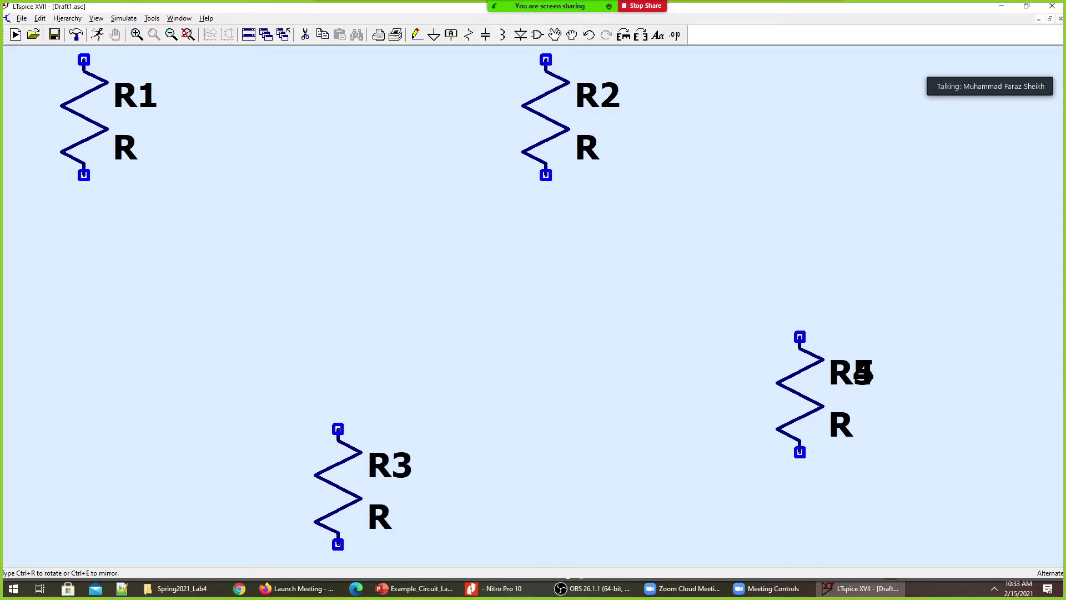
key("Escape")
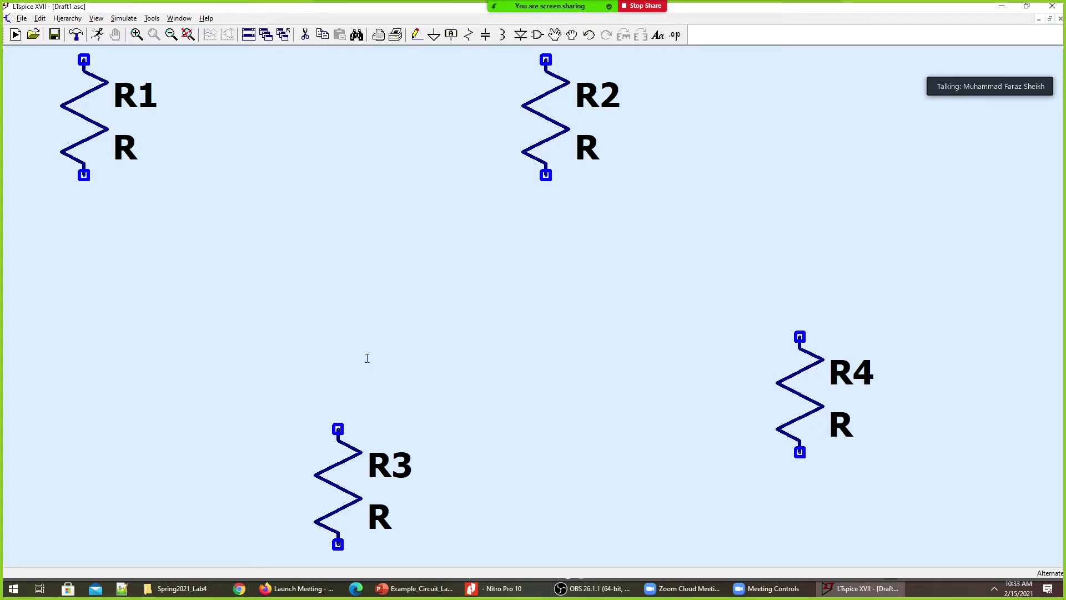
- Place a voltage source V1 to the left of and below R1, and fit the whole schematic in view
key("v")
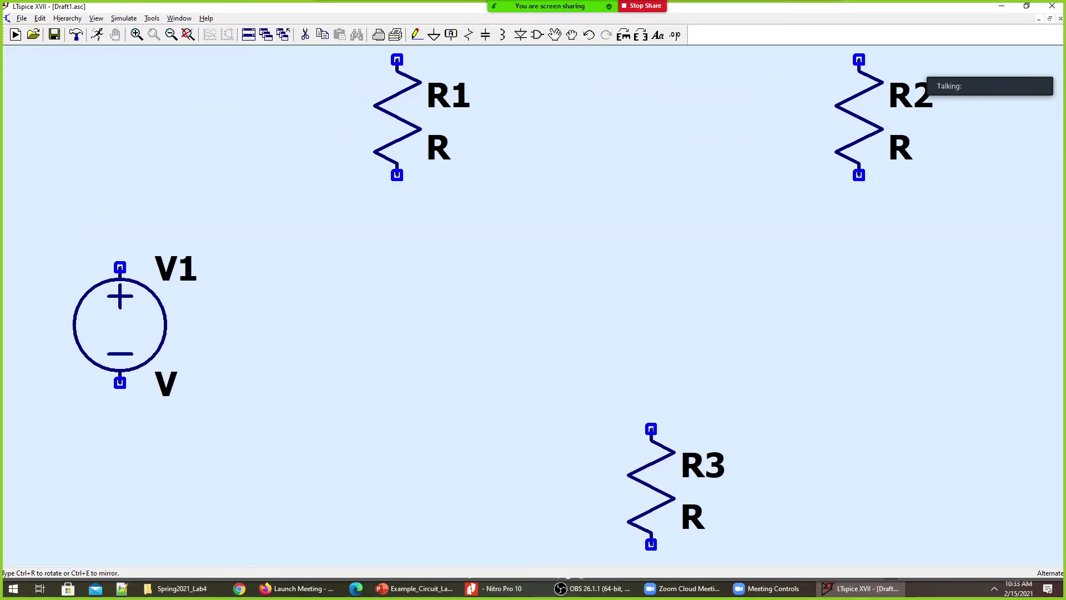
left_click(135, 322)
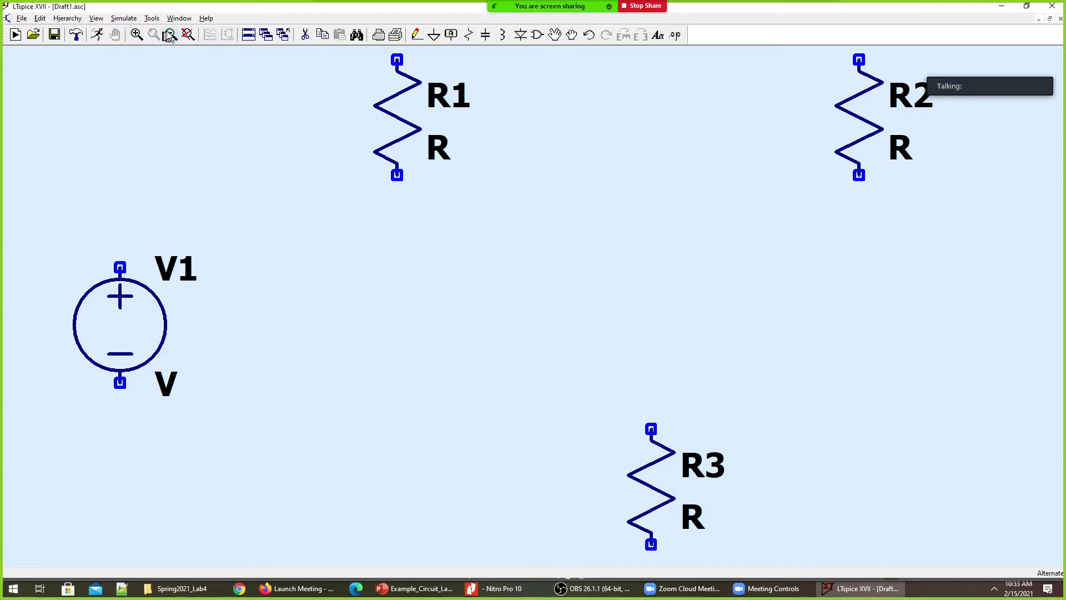
left_click(189, 35)
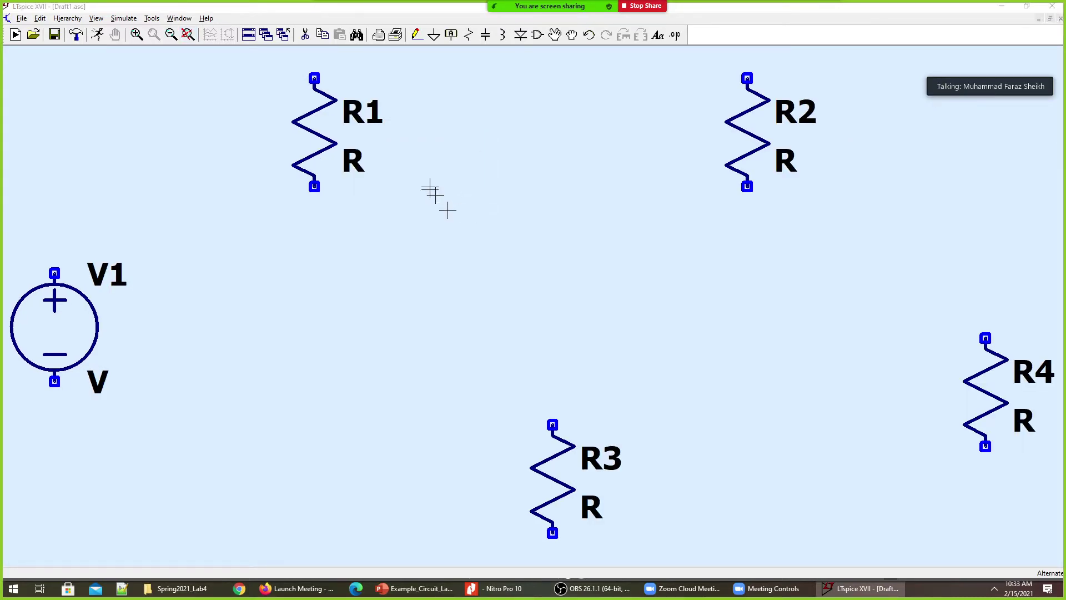
- Draw slanted wires from the lower end of R1 to a point above R3 and on to the lower end of R2
key("alt+Tab")
key("alt+Tab")
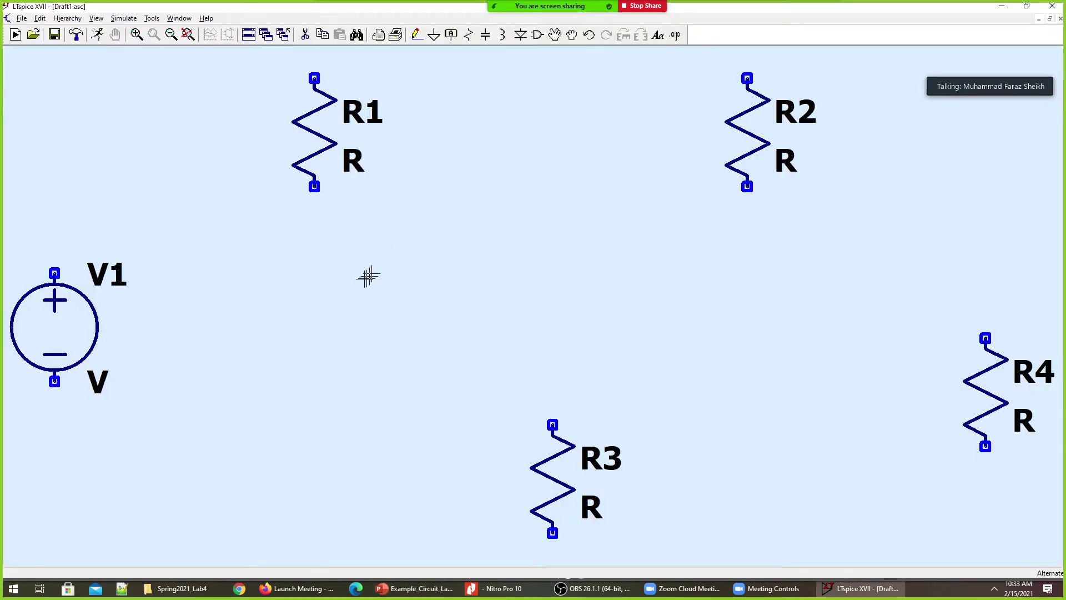
scroll(376, 272, "up", 1)
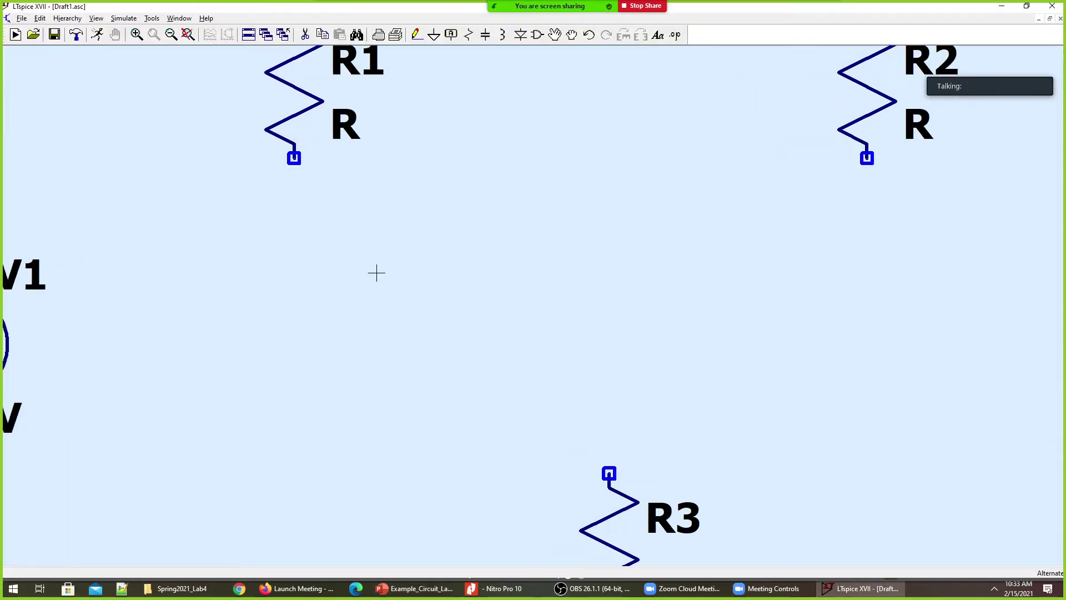
scroll(383, 261, "down", 3)
scroll(393, 257, "up", 1)
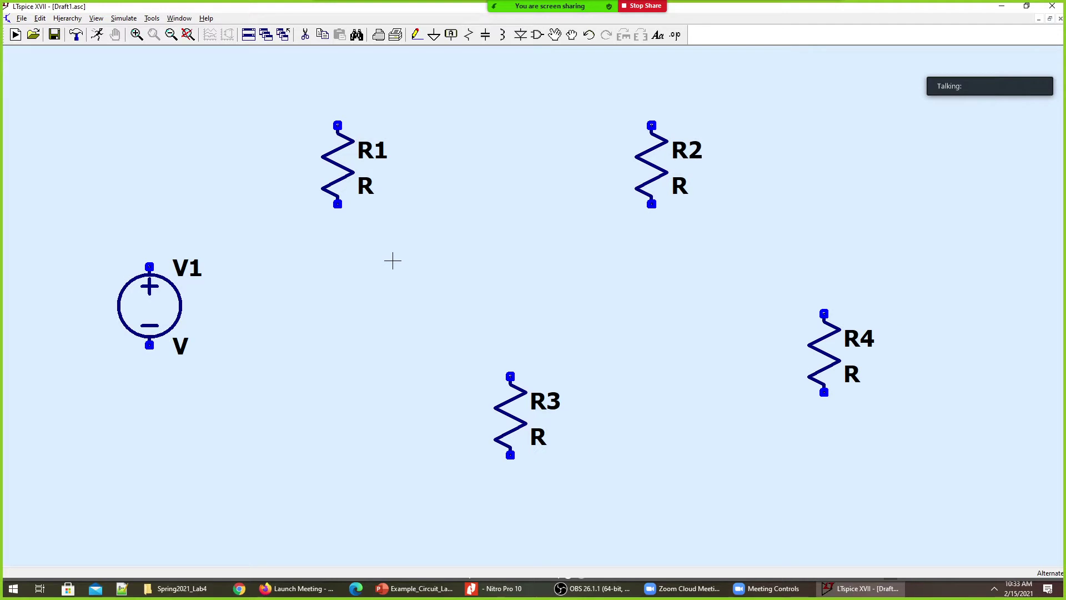
key("alt+Tab")
key("alt+Tab")
key("F3")
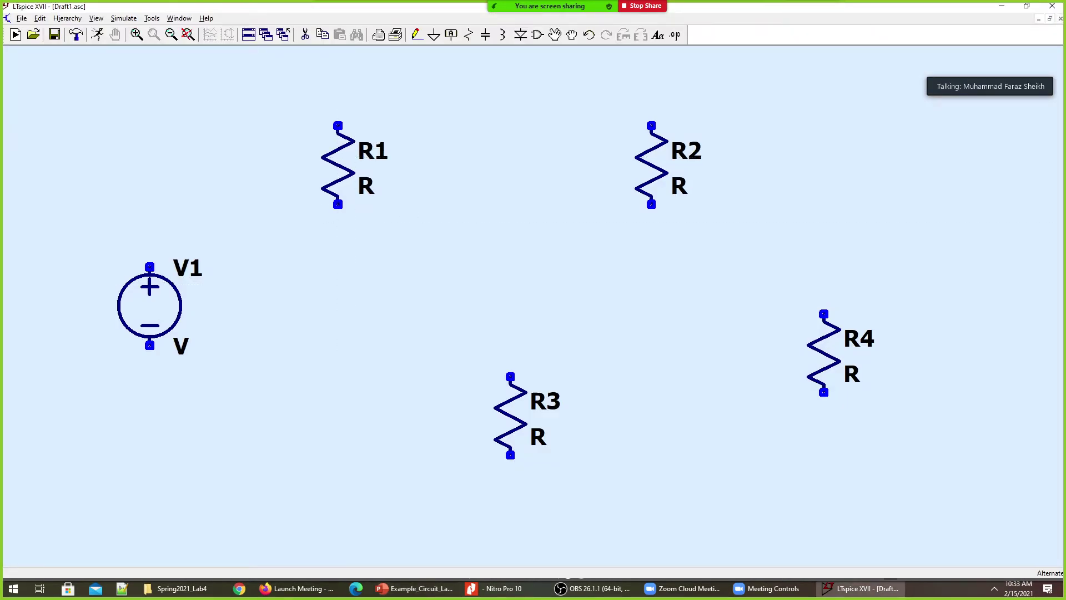
left_click(338, 204)
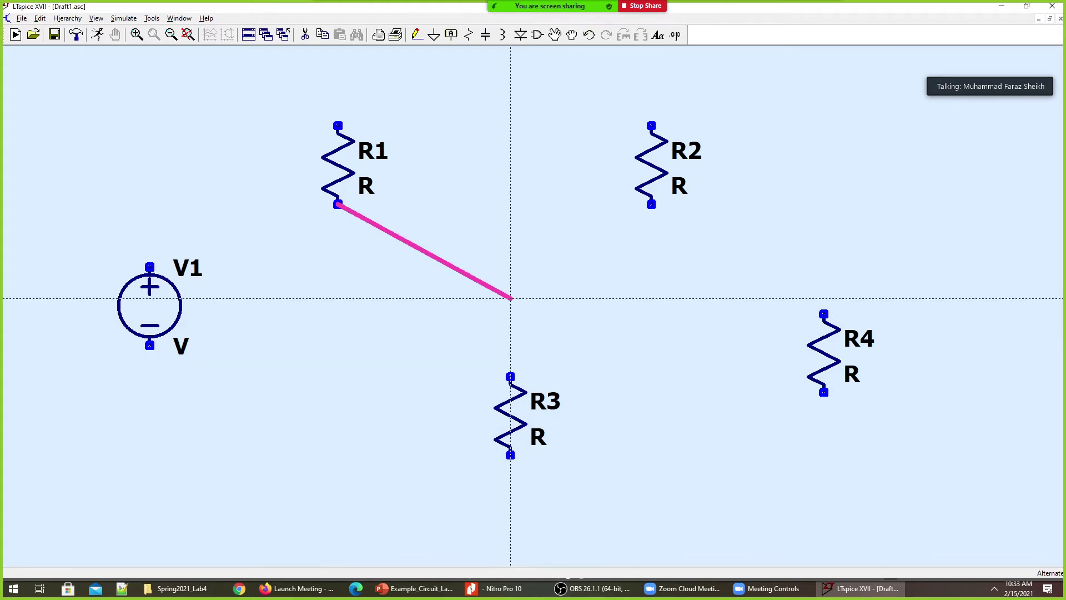
left_click(511, 298)
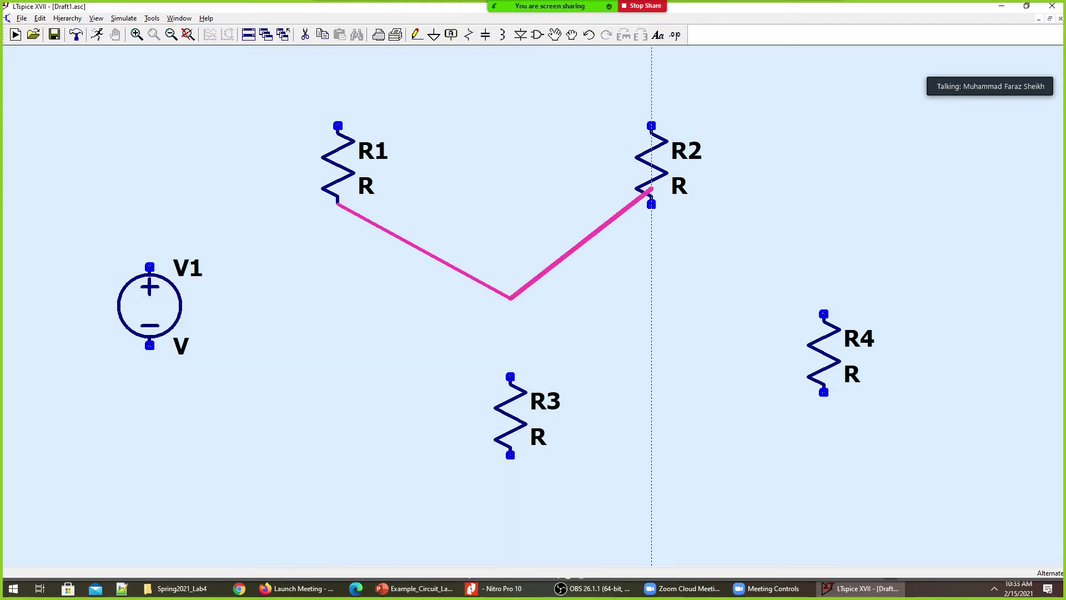
left_click(651, 205)
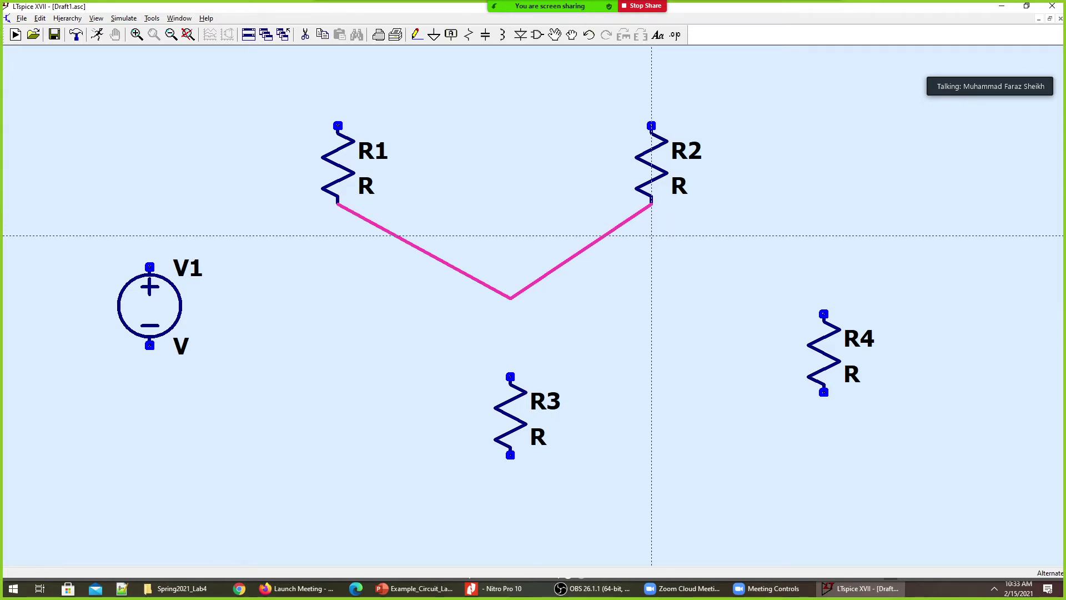
- Wire the common node down through R3, across below to R4, up through R4 and over to the upper end of R2
left_click(511, 299)
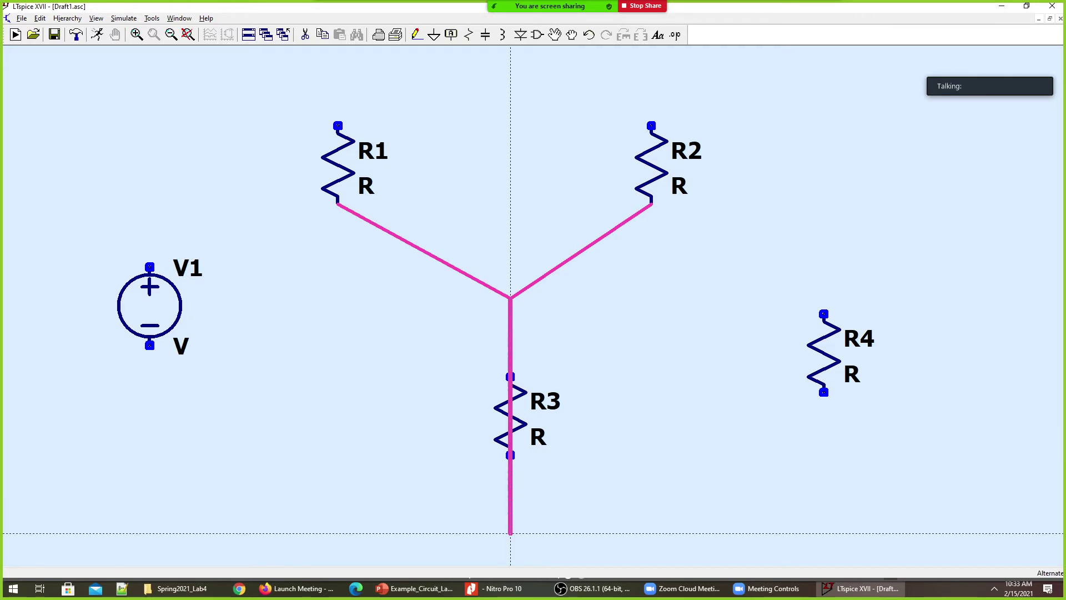
left_click(511, 534)
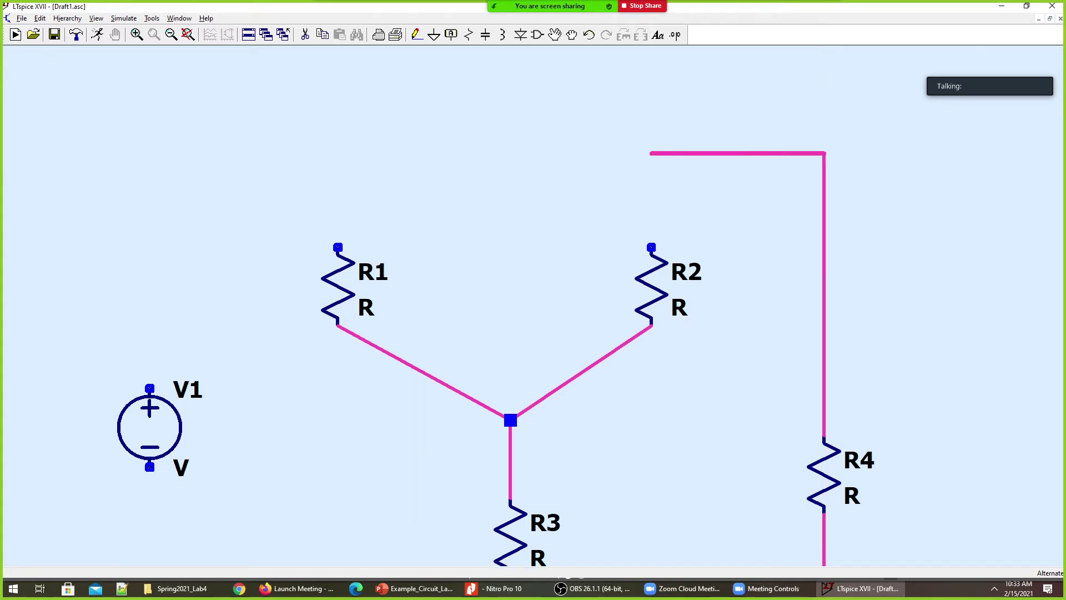
left_click(651, 154)
left_click(651, 247)
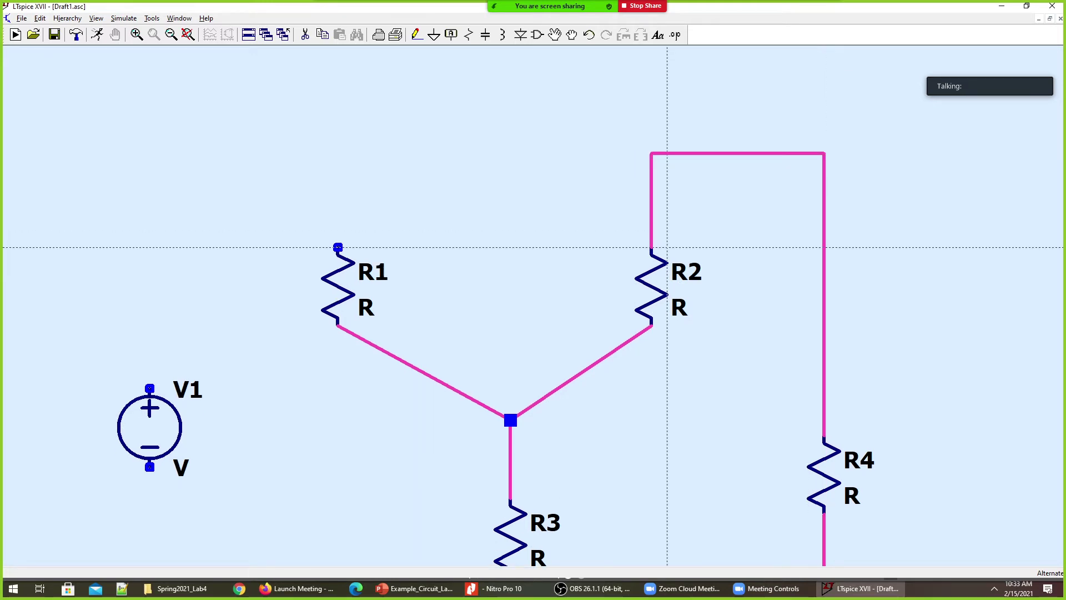
- Wire the upper end of R1 over to V1, down through the source and along to the node below R3
left_click(337, 247)
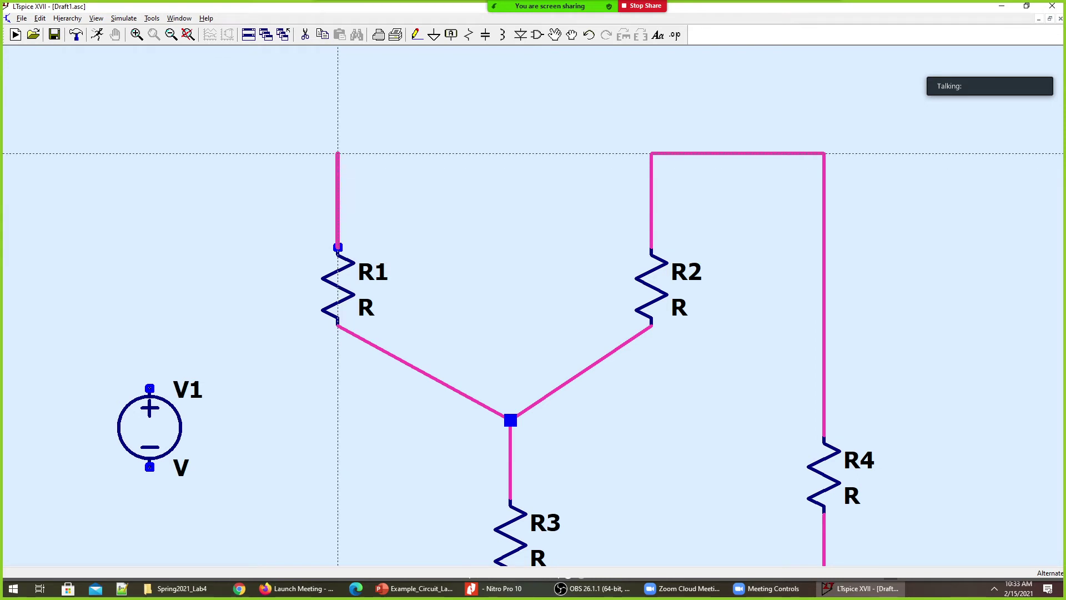
left_click(338, 153)
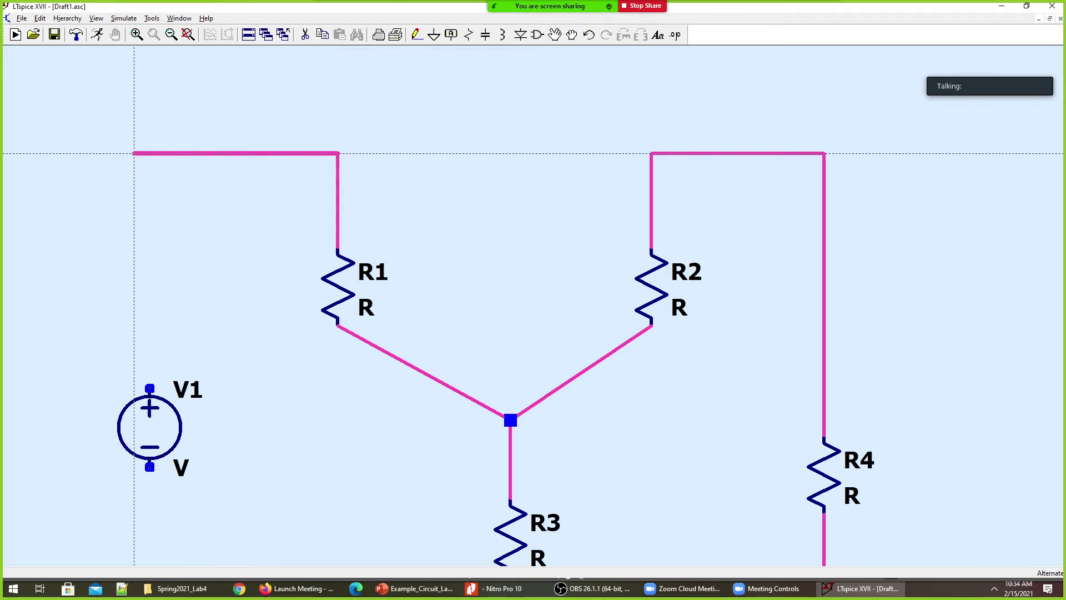
left_click(149, 153)
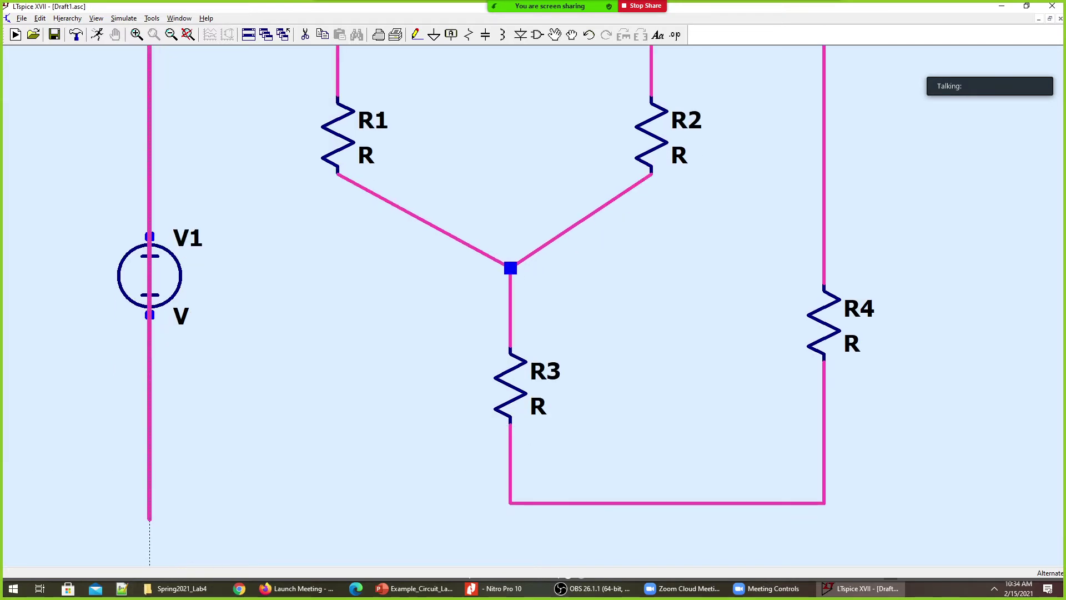
left_click(150, 503)
left_click(510, 502)
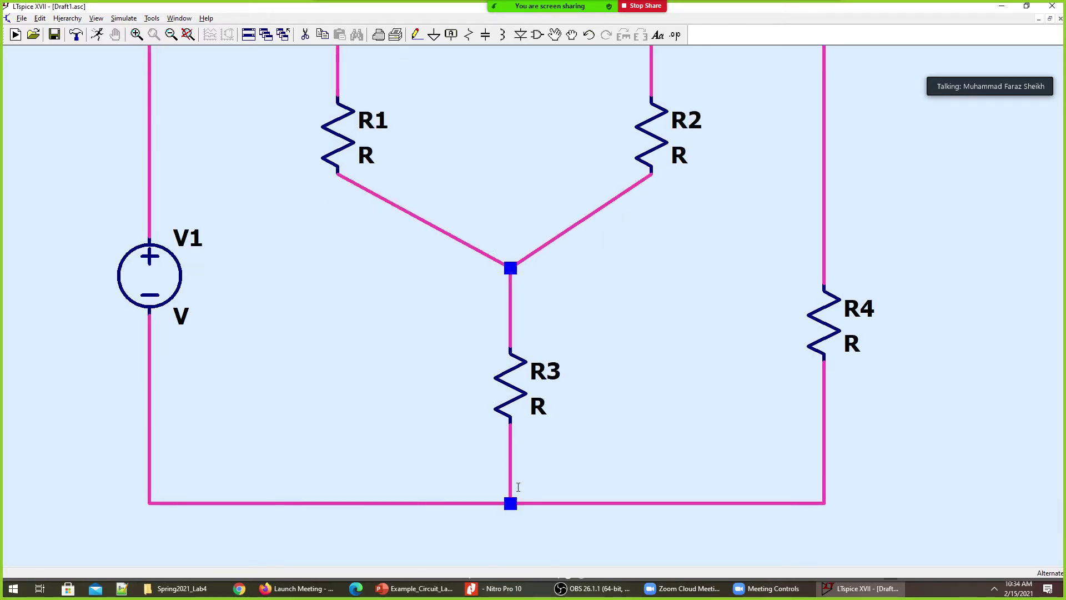
- Shift the R3 branch with both its junctions slightly left so it sits centred between R1 and R2
scroll(666, 369, "down", 2)
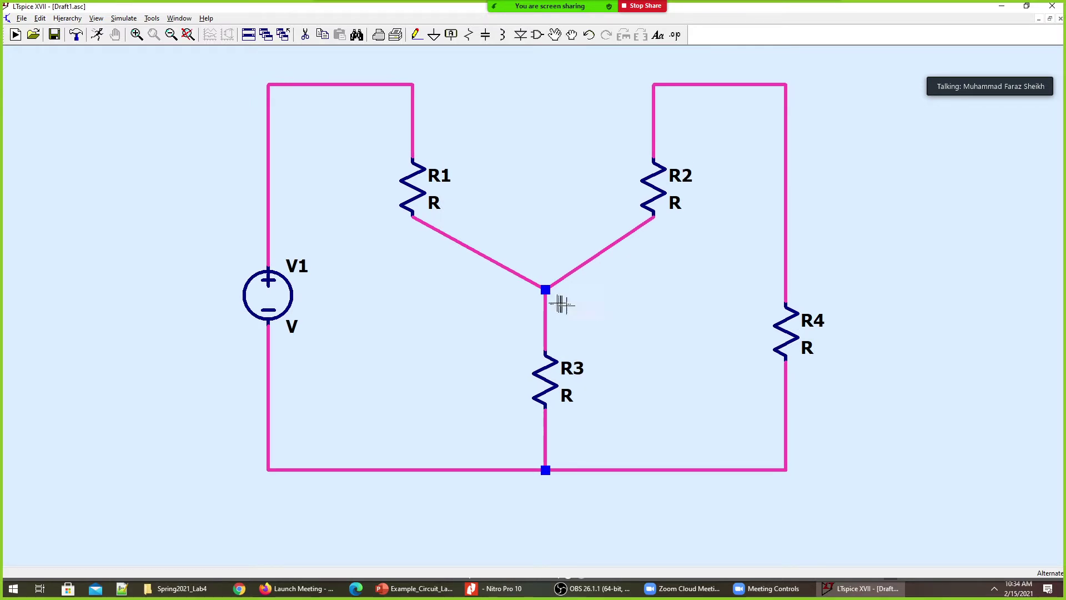
key("F8")
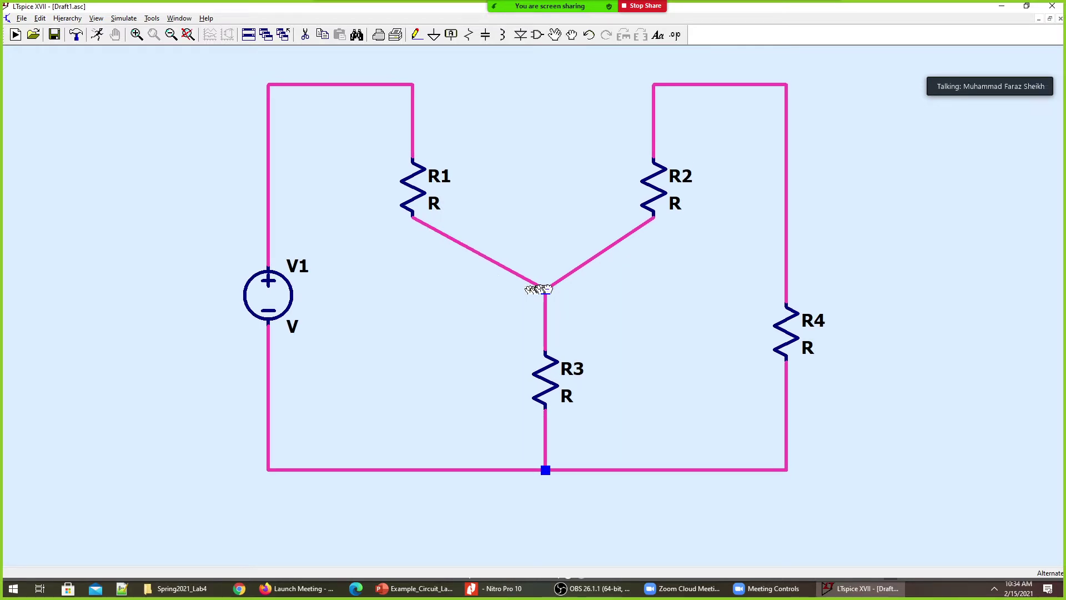
left_click_drag(522, 265, 580, 465)
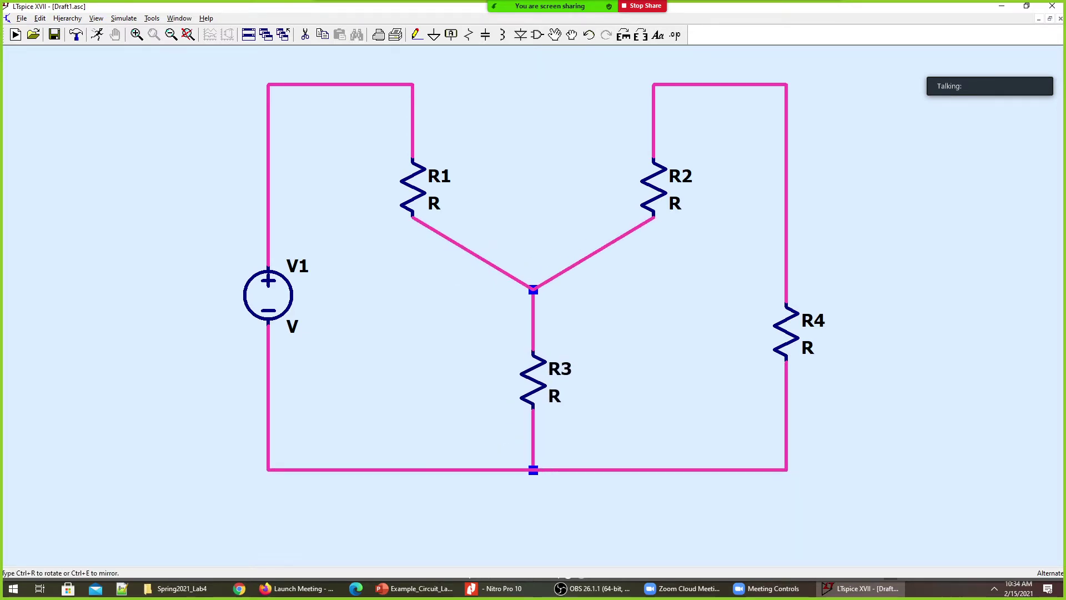
left_click(581, 464)
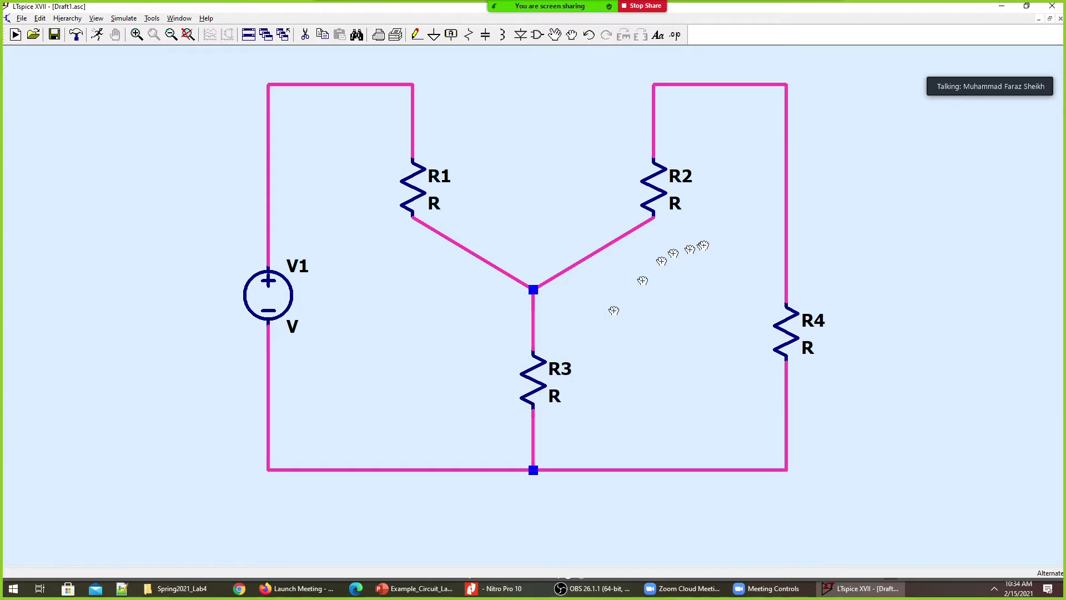
- Raise load resistor R4 and voltage source V1 slightly along their vertical branches, keeping the wires attached and straight
left_click_drag(786, 310, 786, 261)
left_click(786, 261)
left_click_drag(268, 294, 280, 271)
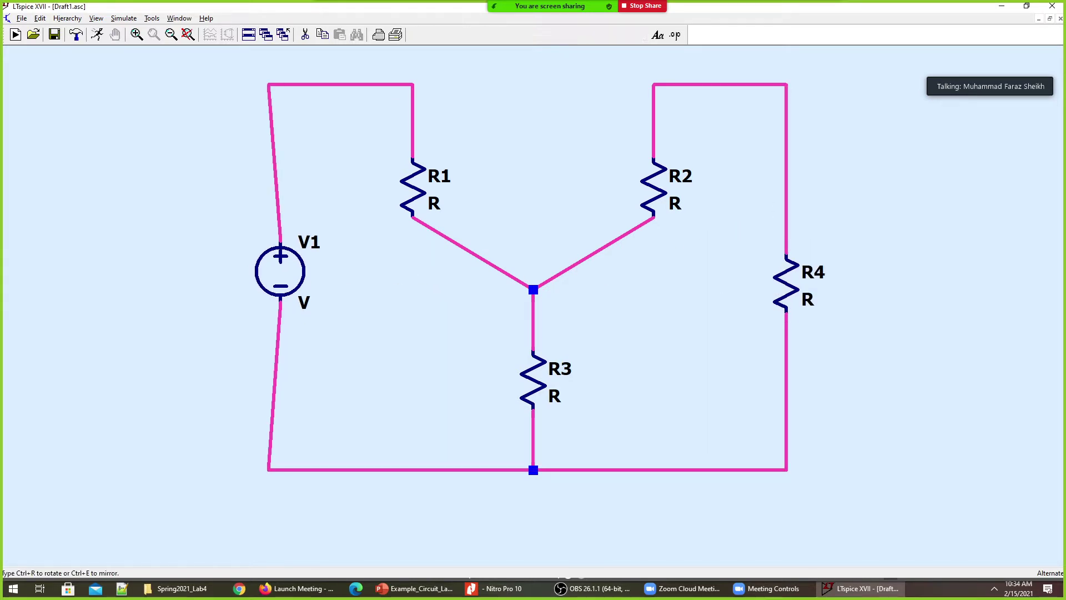
key("Escape")
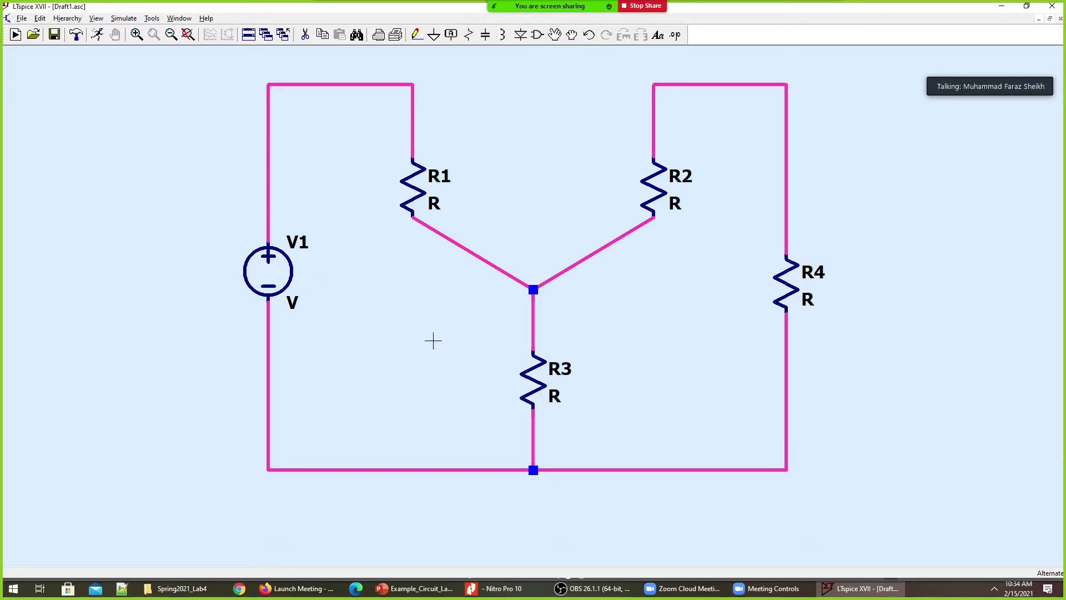
- Place a ground symbol on the junction below R3
key("g")
left_click(533, 471)
key("Escape")
- Set the DC value of voltage source V1 to 24 V
right_click(272, 275)
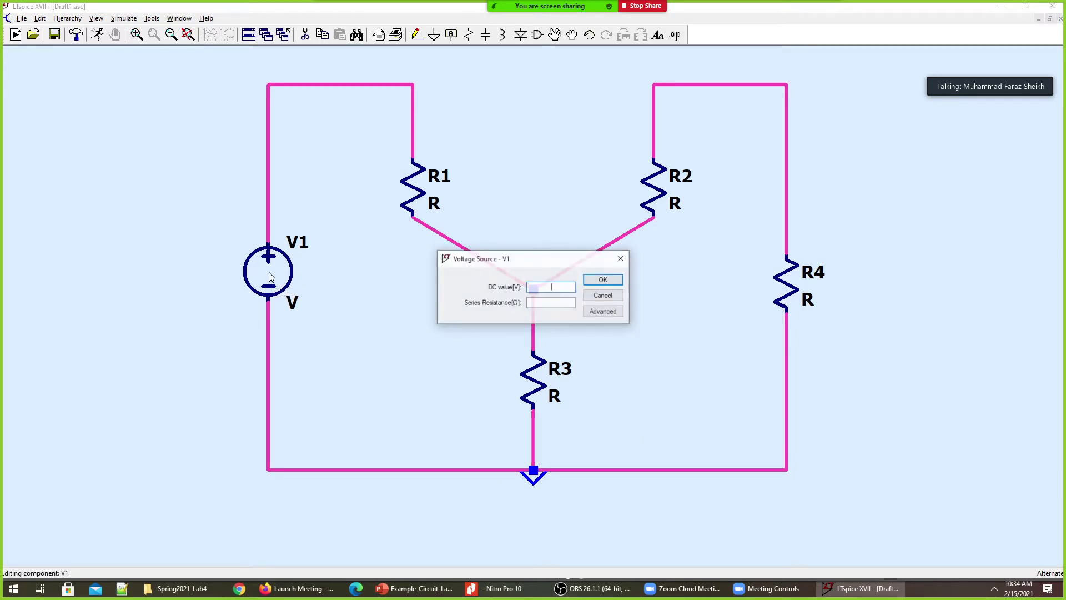
type("24")
key("Return")
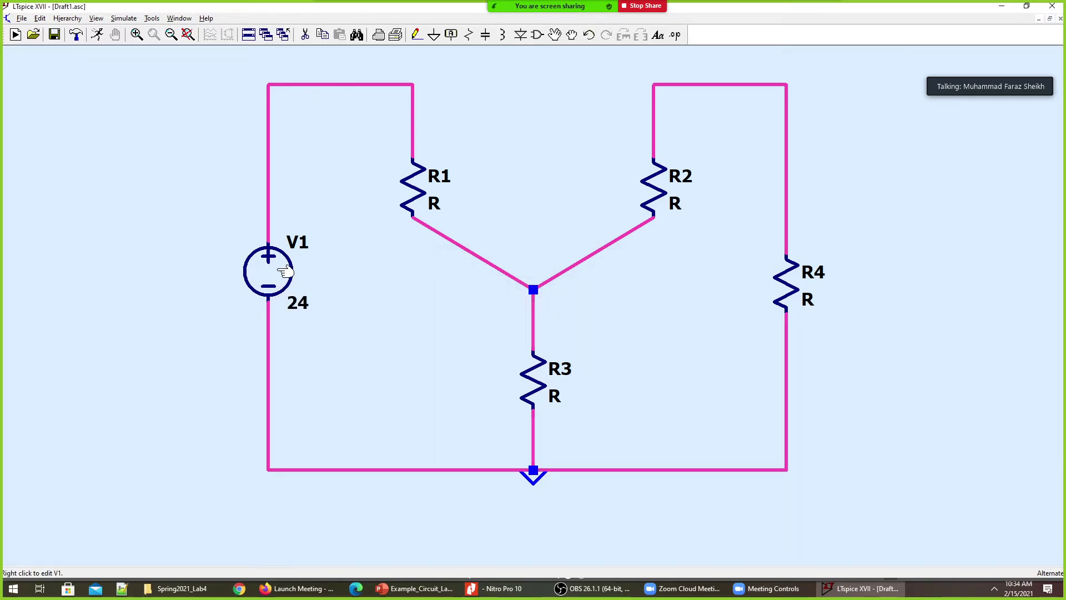
- Check the resistor values on the PowerPoint circuit slide and set R1's resistance to 8 Ω in LTspice
left_click(415, 588)
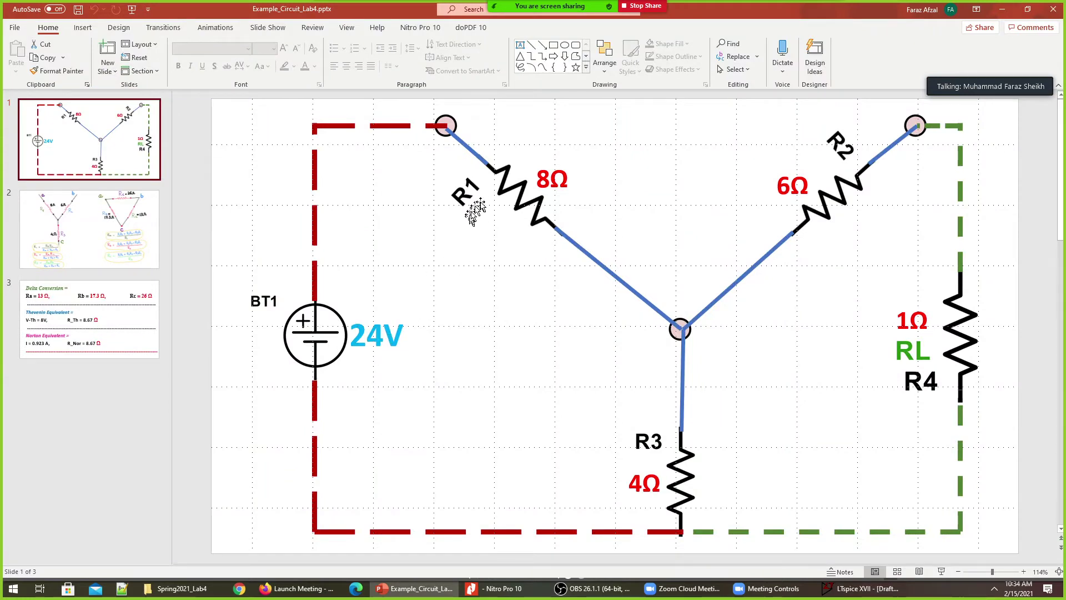
key("alt+Tab")
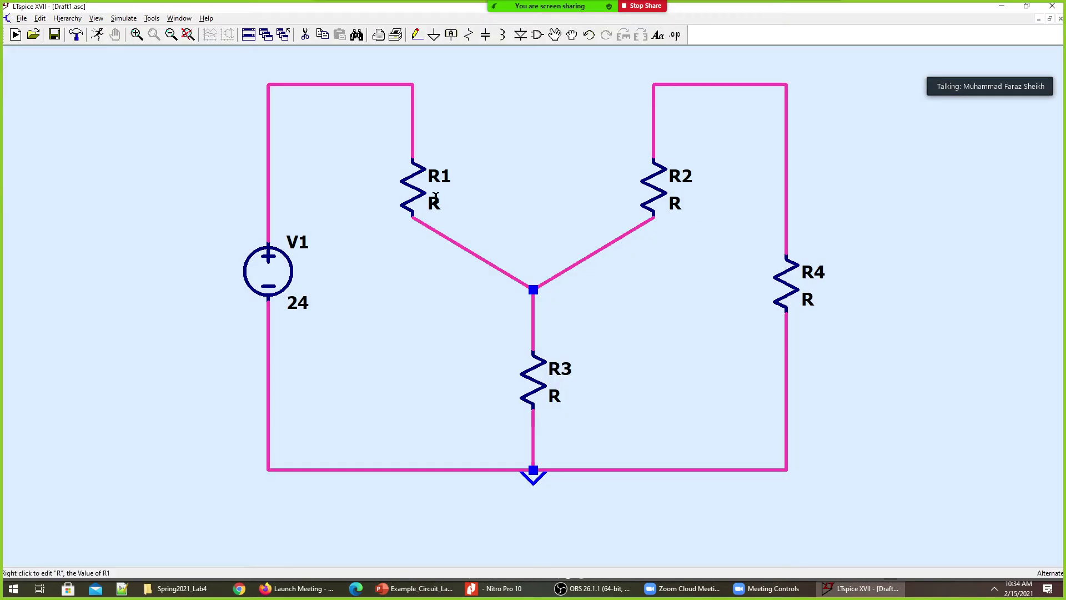
right_click(406, 193)
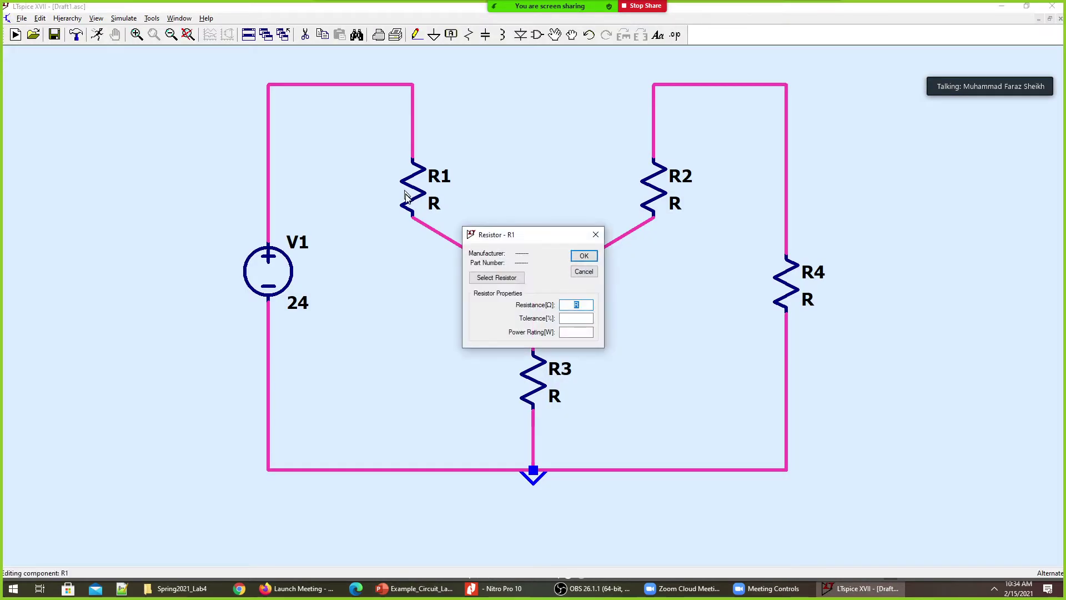
key("Return")
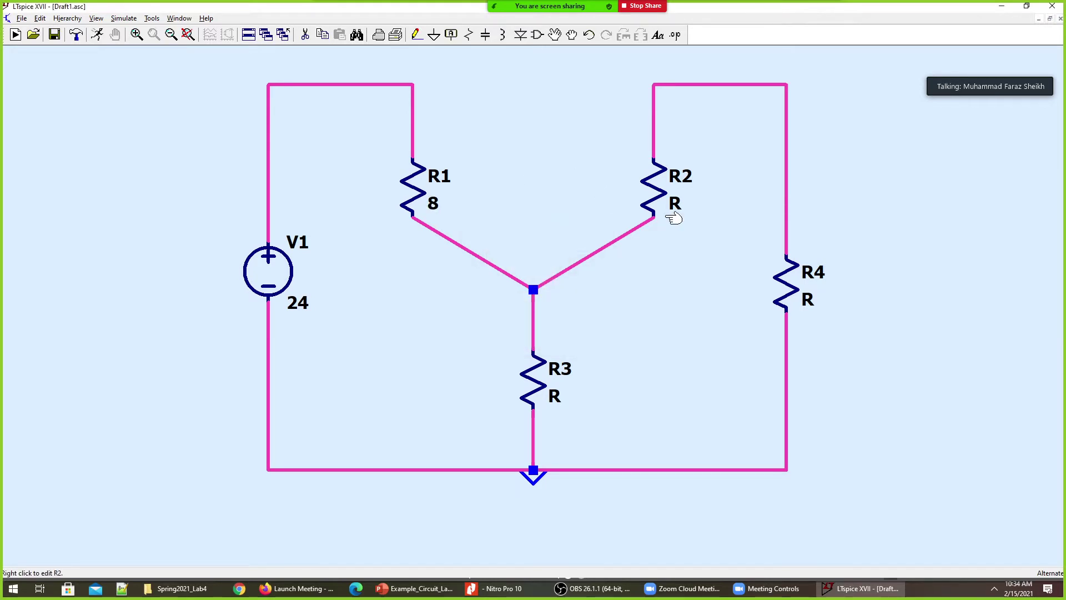
- Set R2's resistance to 6 Ω and R3's resistance to 4 Ω
right_click(656, 185)
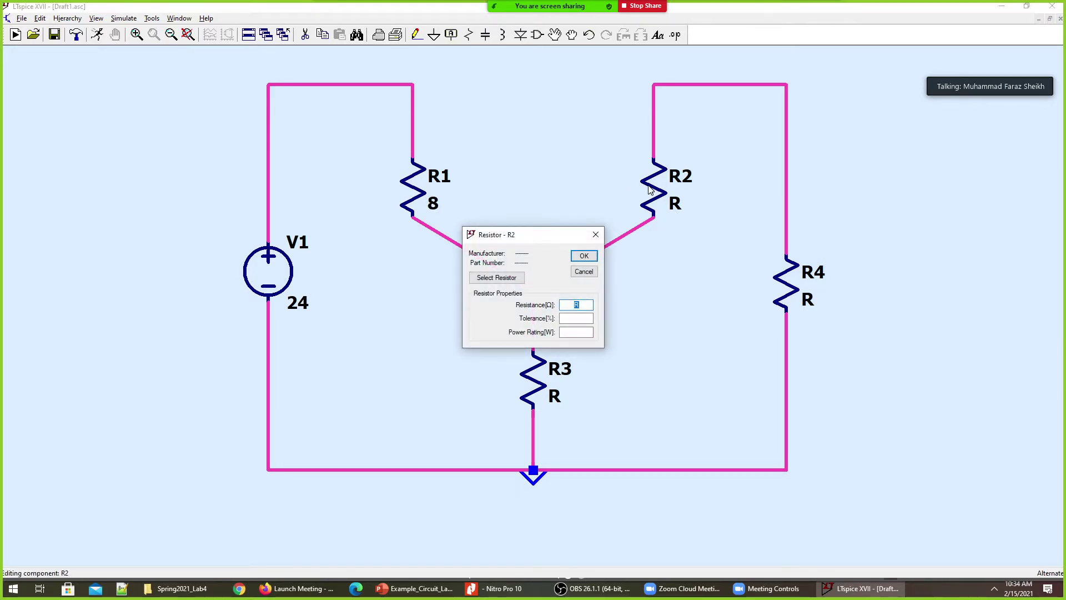
type("6")
key("Return")
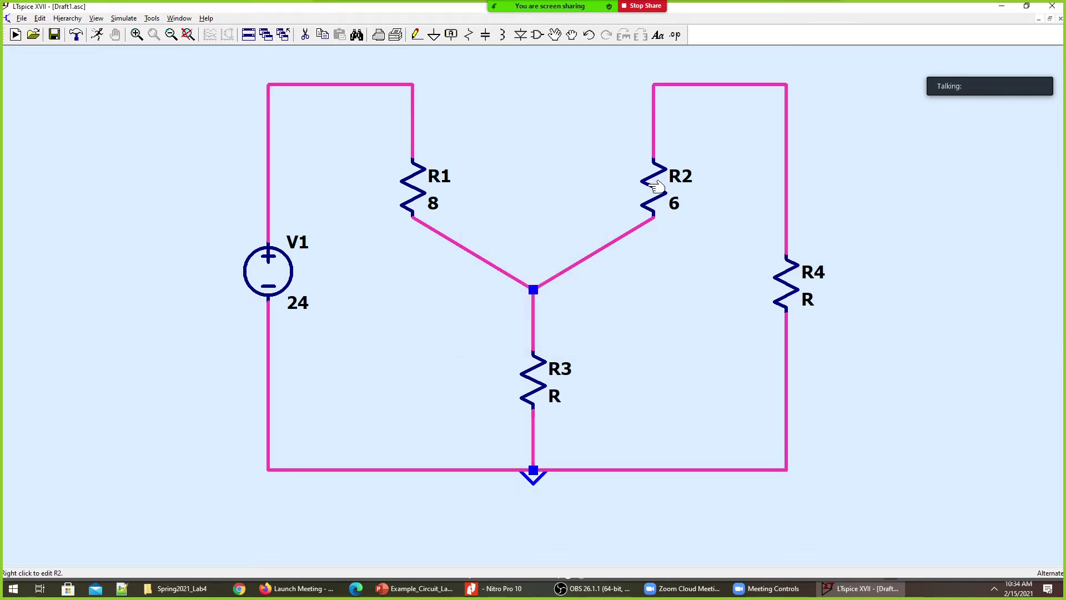
right_click(541, 394)
type("4")
key("Return")
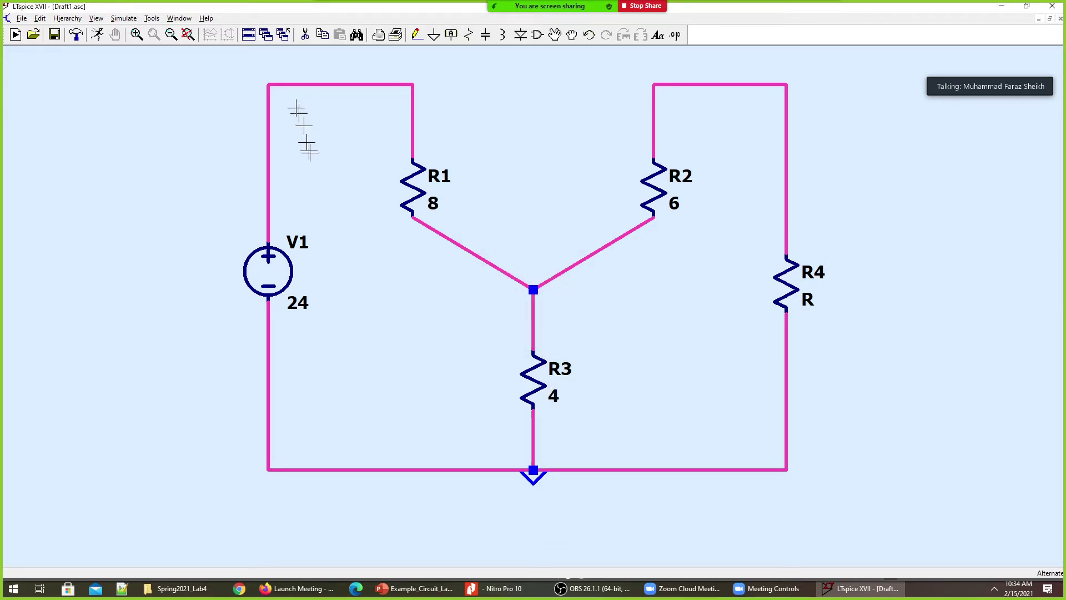
- Label the net on the wire between V1 and R1 as Vin
key("F4")
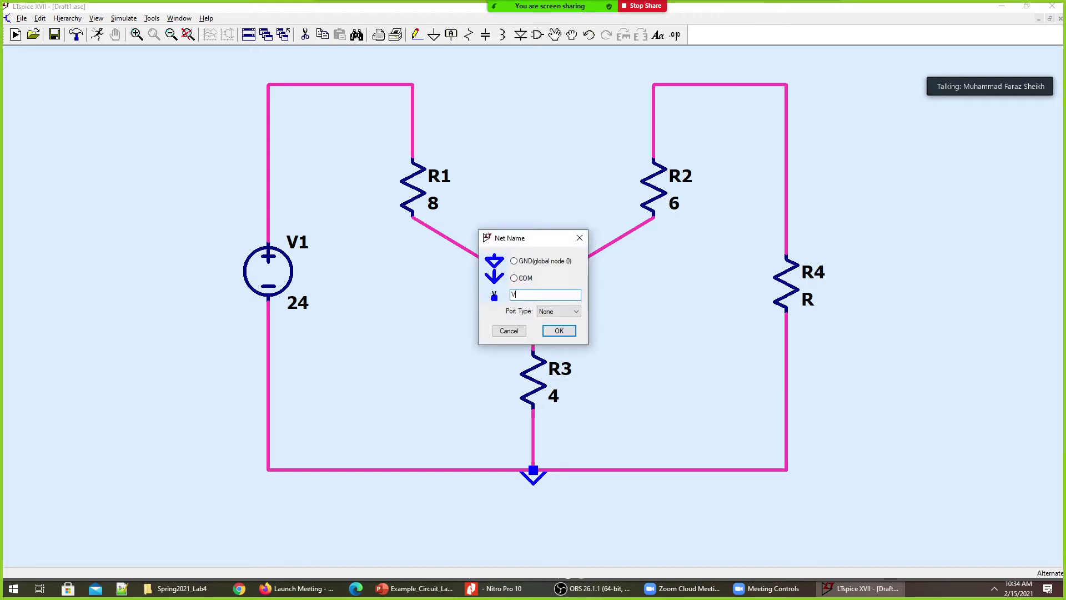
key("Return")
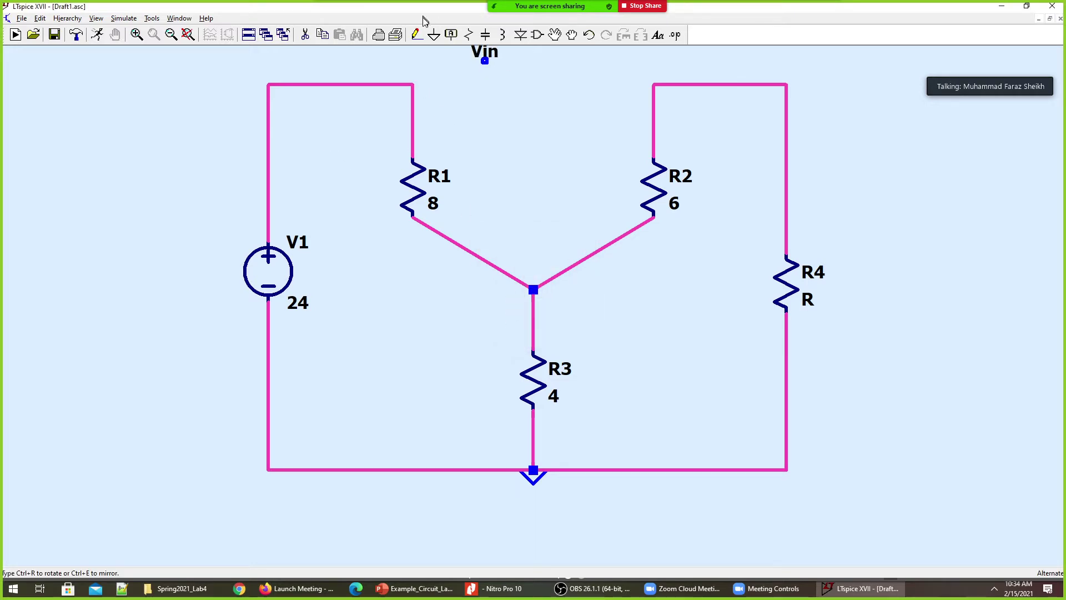
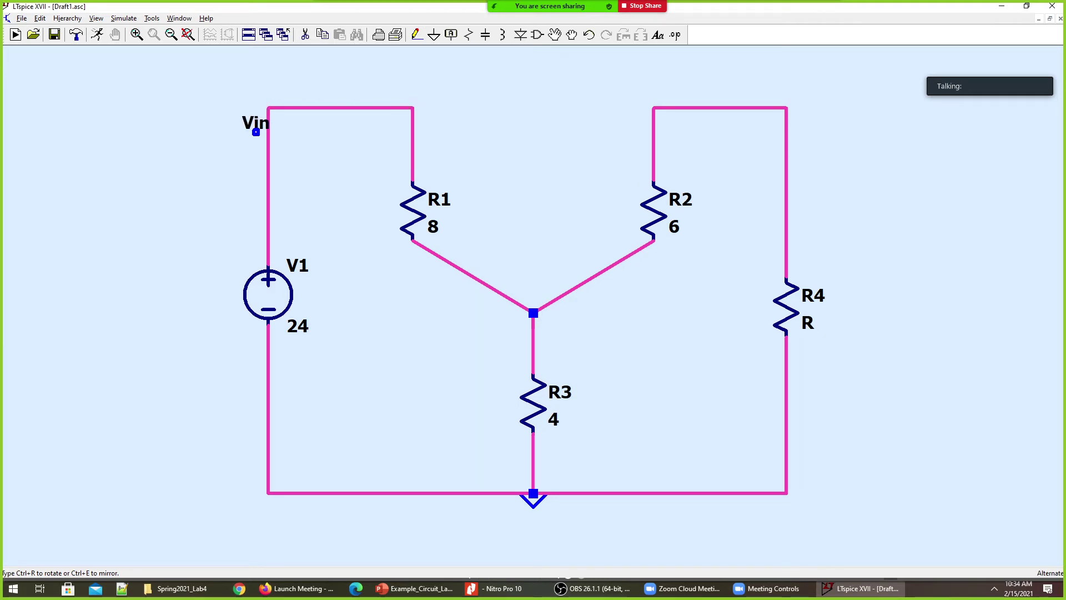
left_click(317, 108)
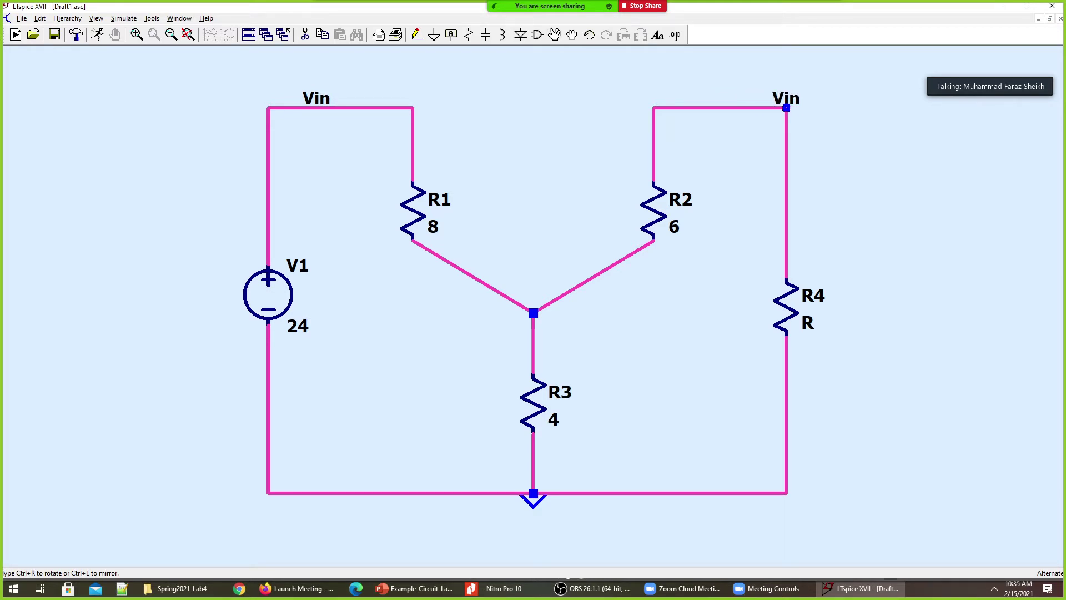
- Place a second copy of the net label on the wire between R2 and R4 and rename it V_L
left_click(776, 107)
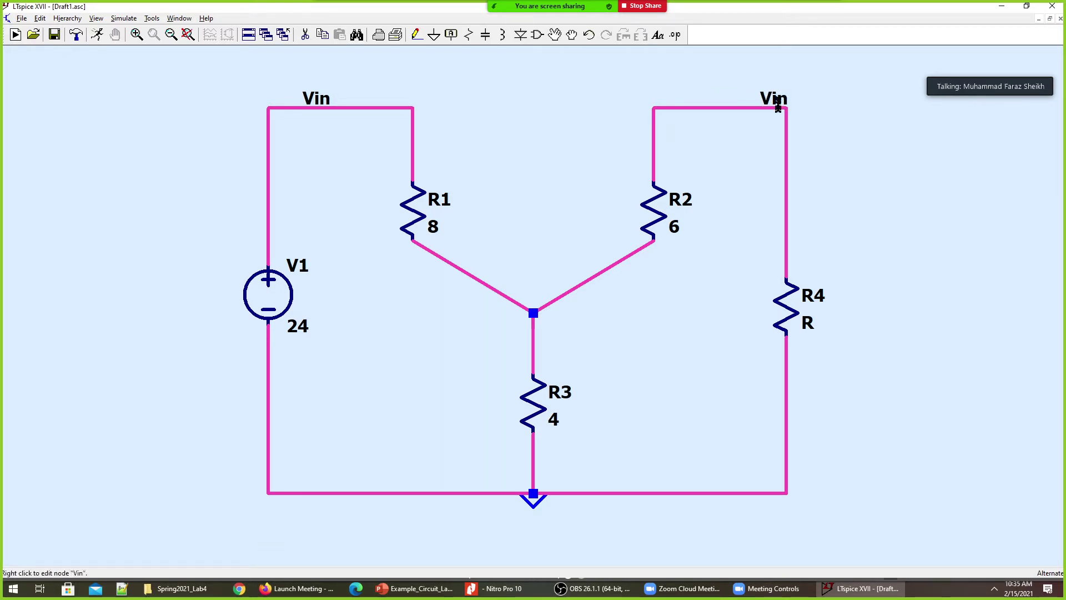
right_click(780, 105)
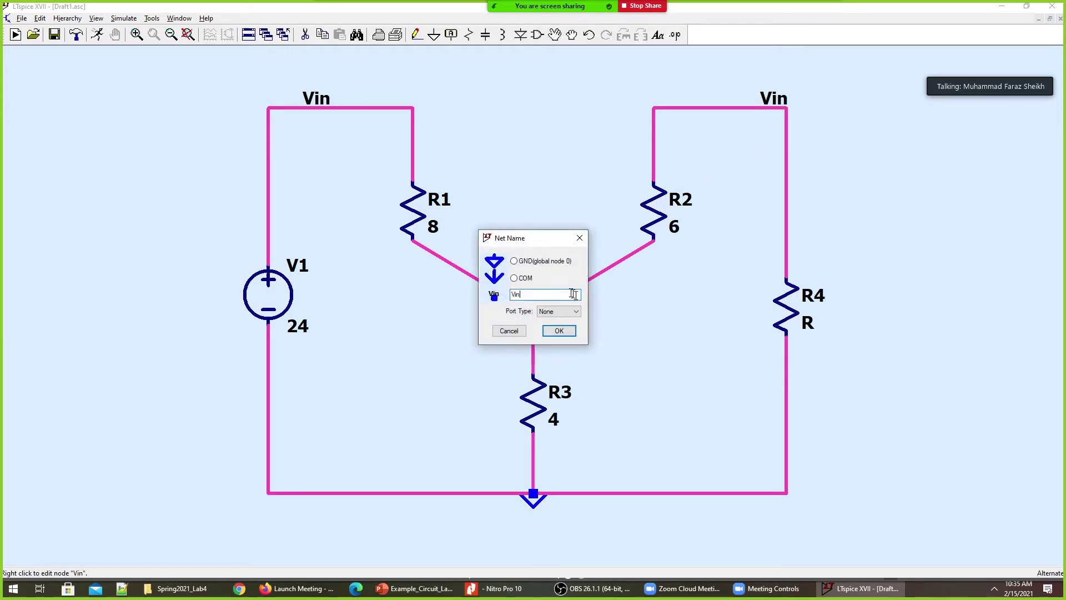
key("BackSpace")
key("BackSpace")
type("_L")
key("Return")
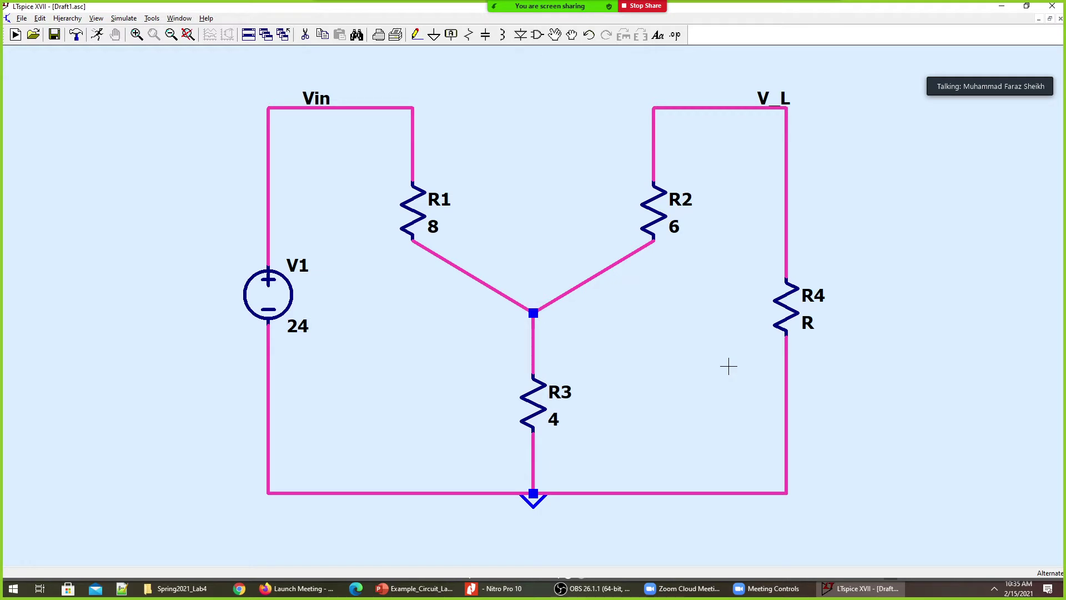
- Set R4's resistance to 1 Ω and compare the finished schematic with the PowerPoint circuit slide
right_click(785, 310)
type("1")
key("Return")
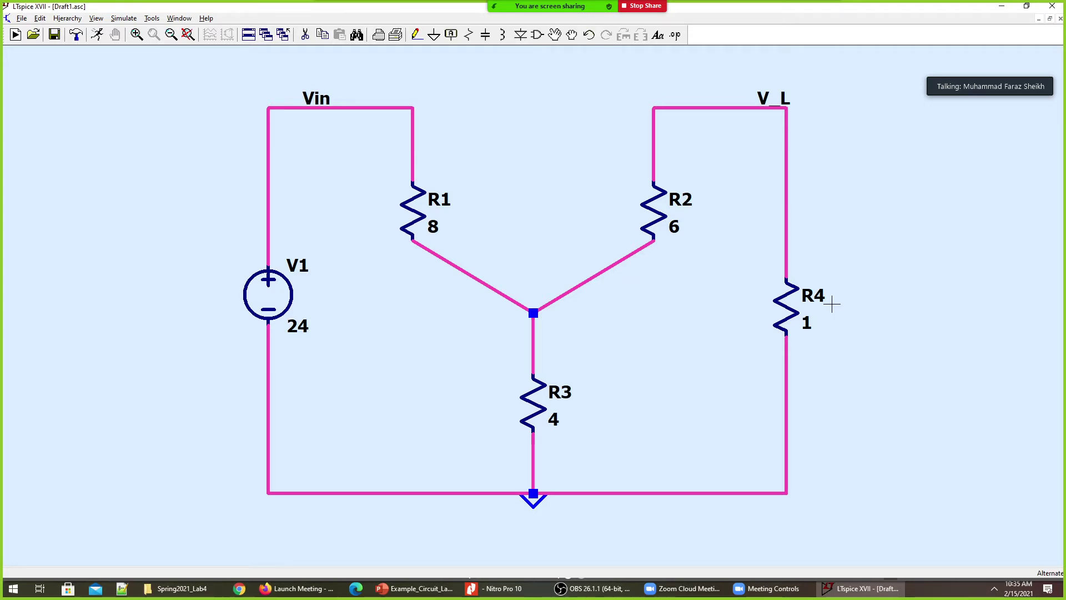
key("alt+Tab")
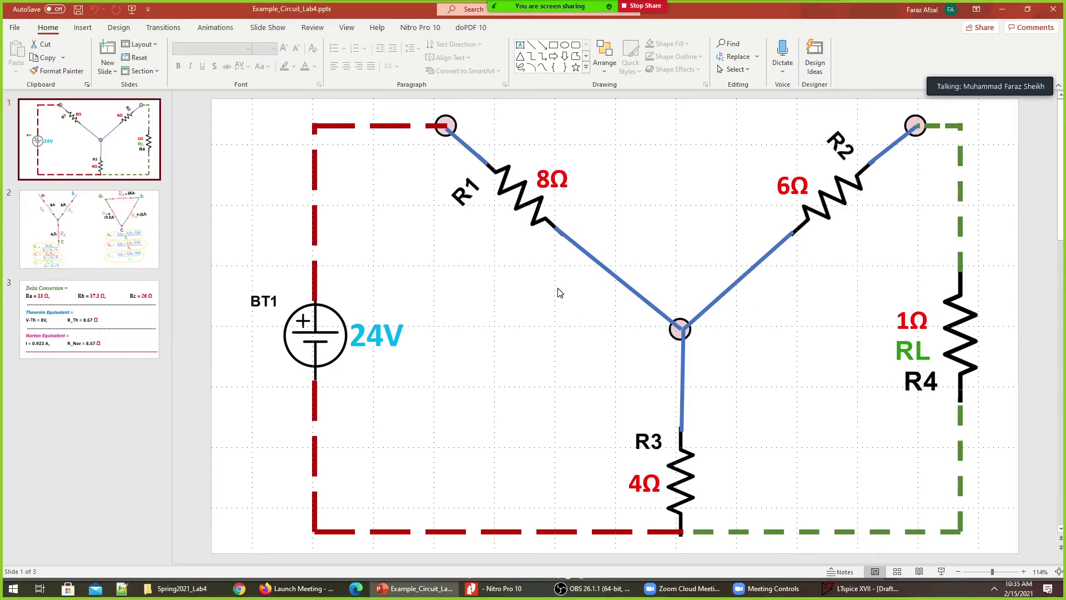
key("alt+Tab")
key("alt+Tab")
key("alt+Tab")
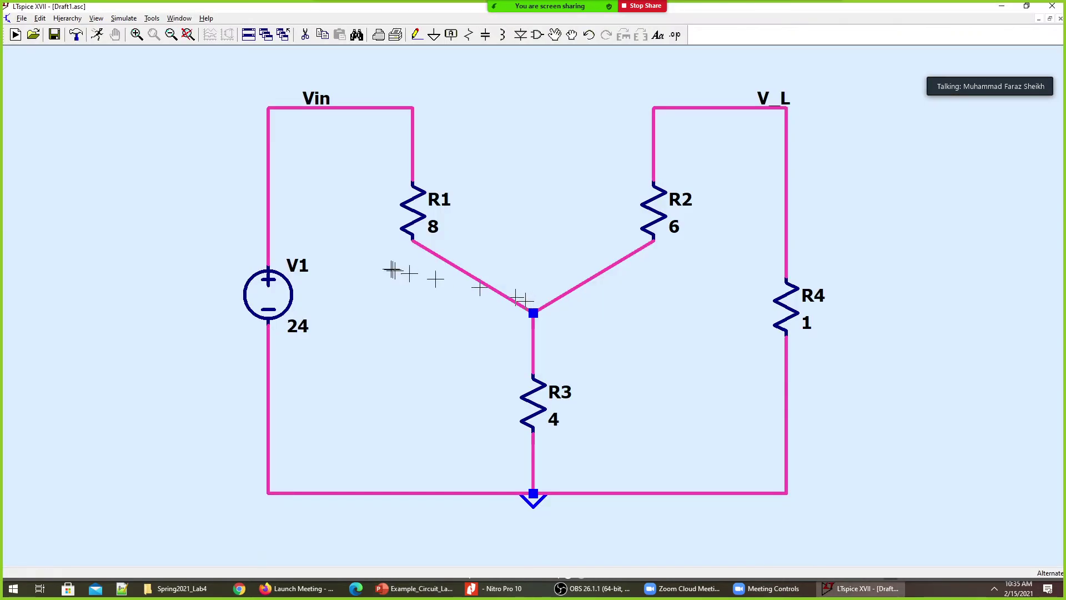
- Add the SPICE directive ".tran 1" inside the loop, just above the bottom wire near V1
left_click(171, 35)
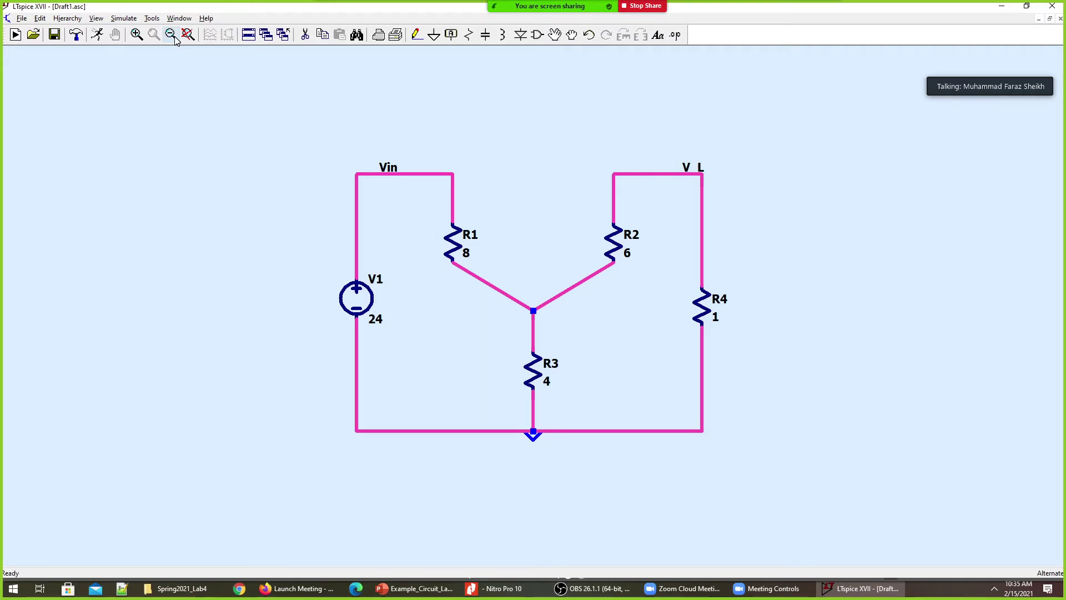
key("s")
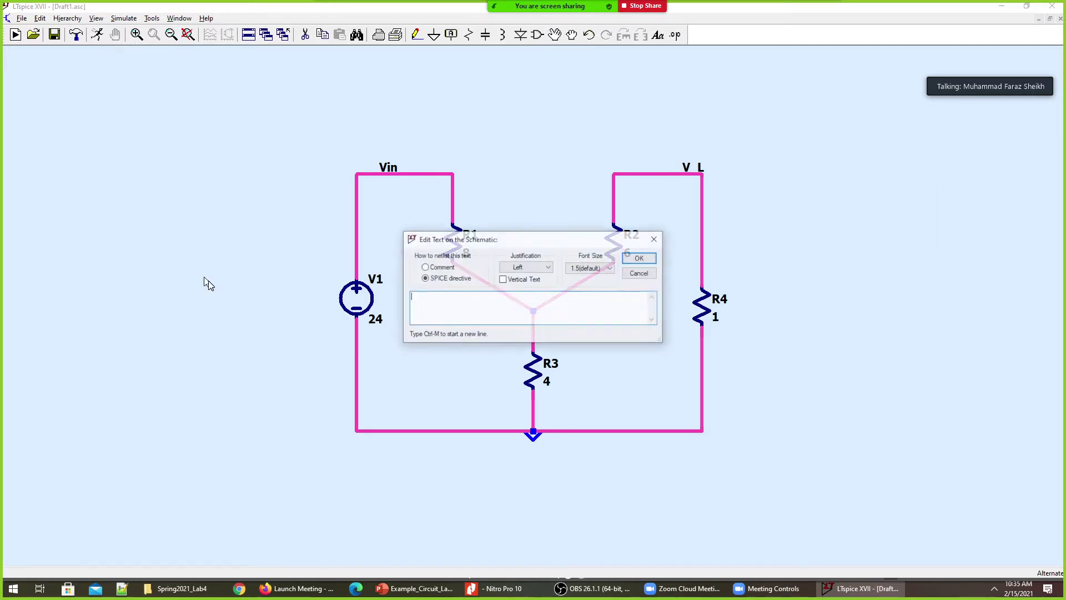
type(".tran 1")
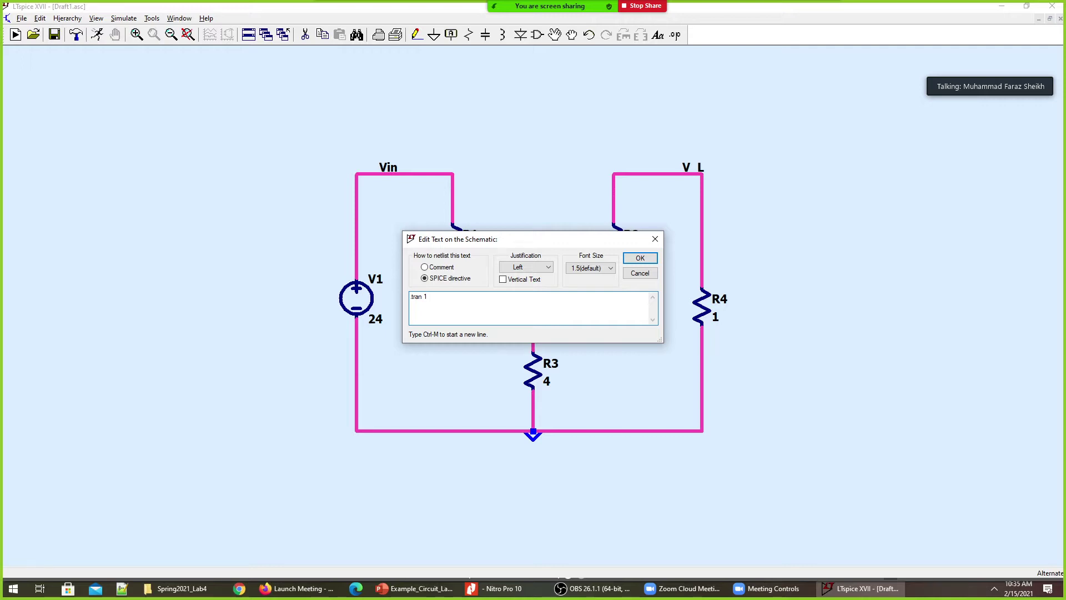
key("Return")
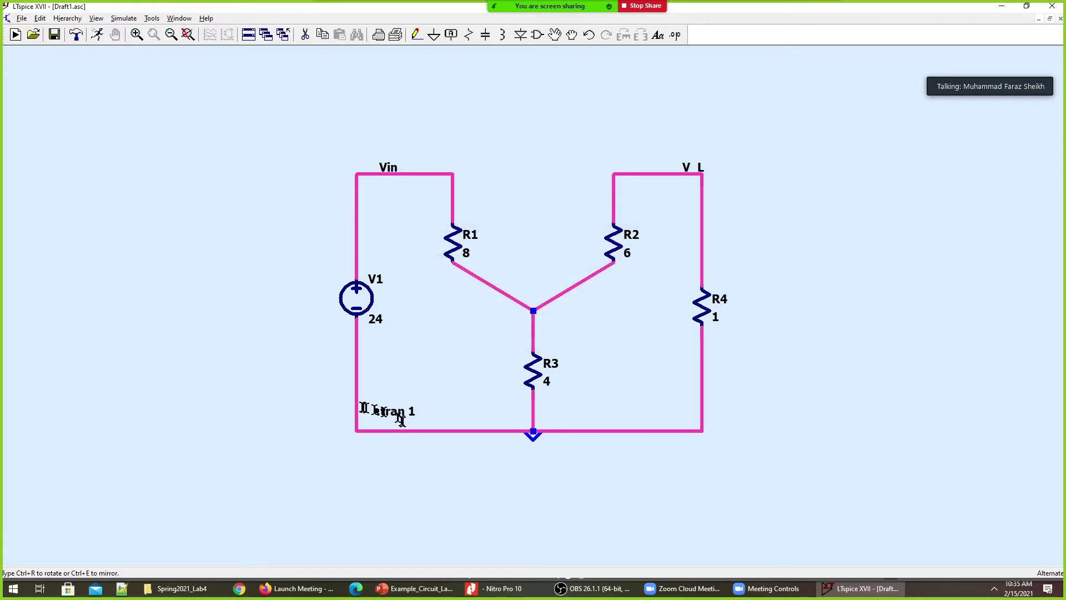
left_click(379, 416)
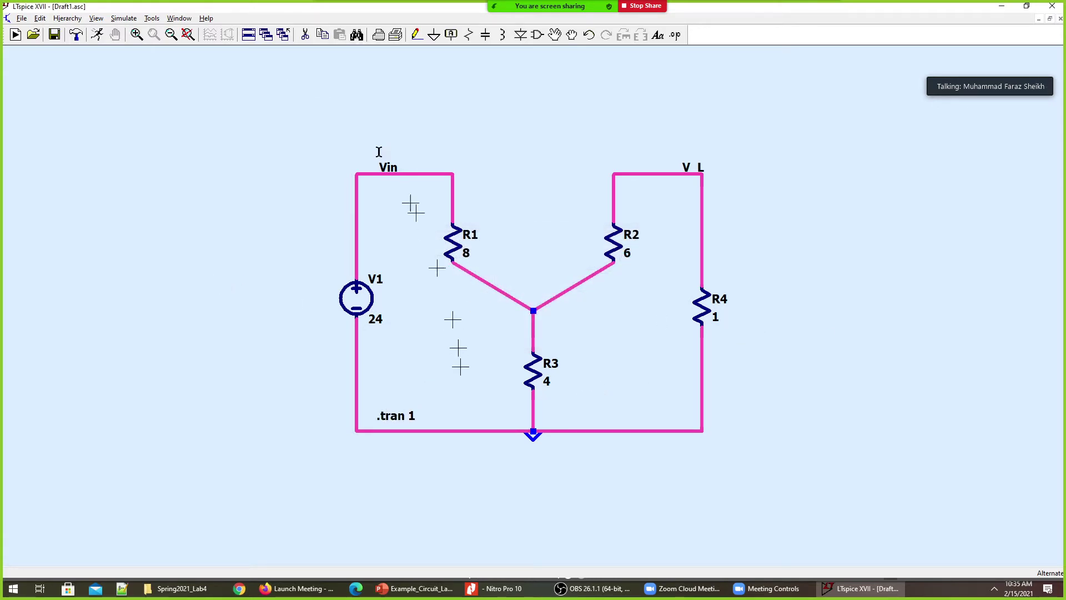
- Run the simulation, enlarge the waveform pane and fit the whole circuit in the schematic pane
left_click(97, 36)
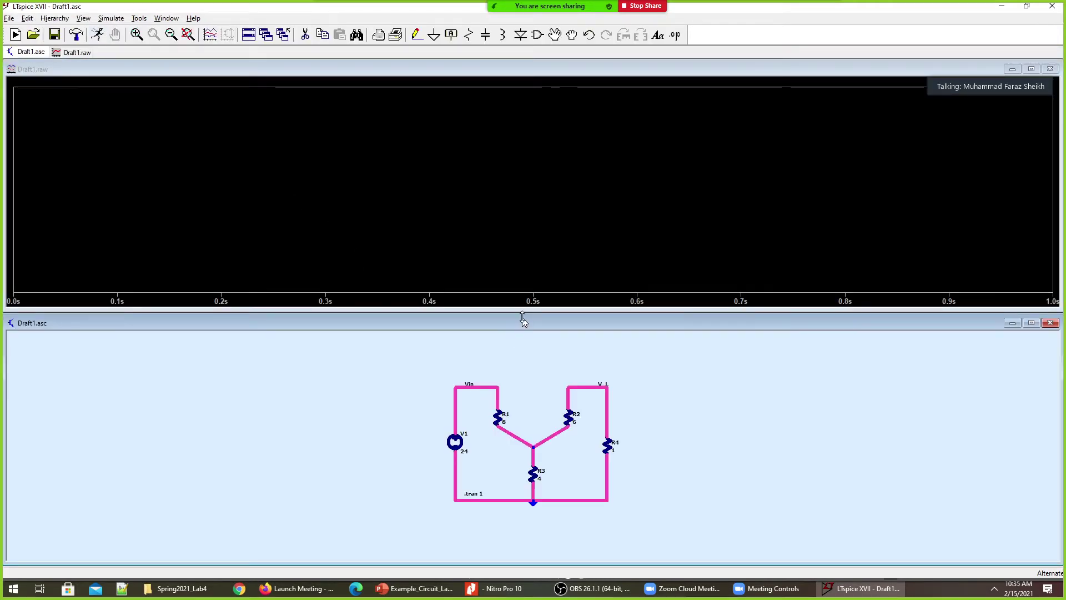
left_click_drag(521, 309, 523, 389)
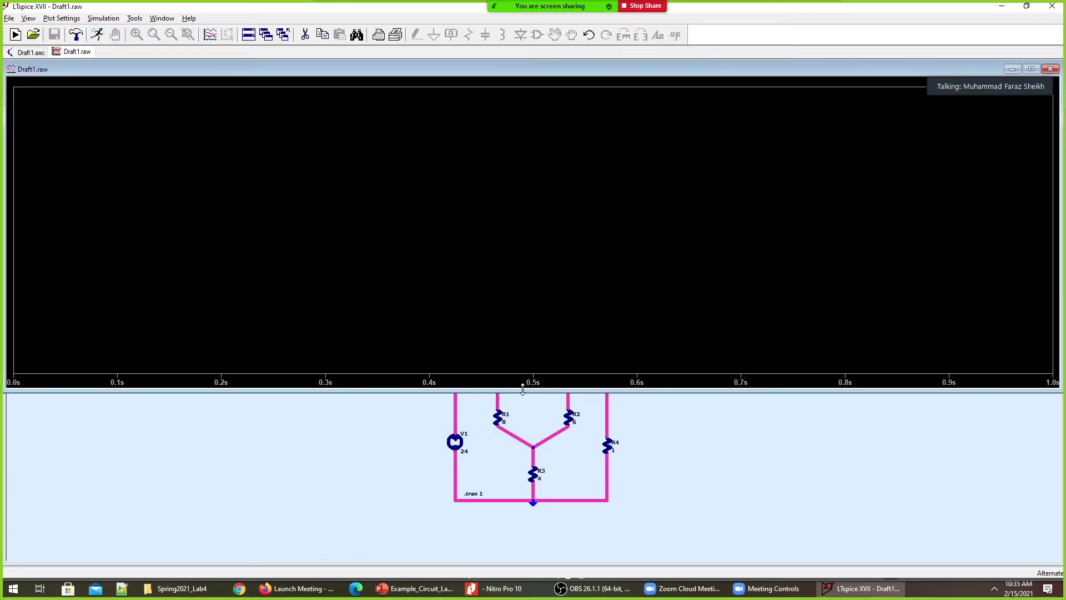
left_click(524, 438)
left_click(188, 35)
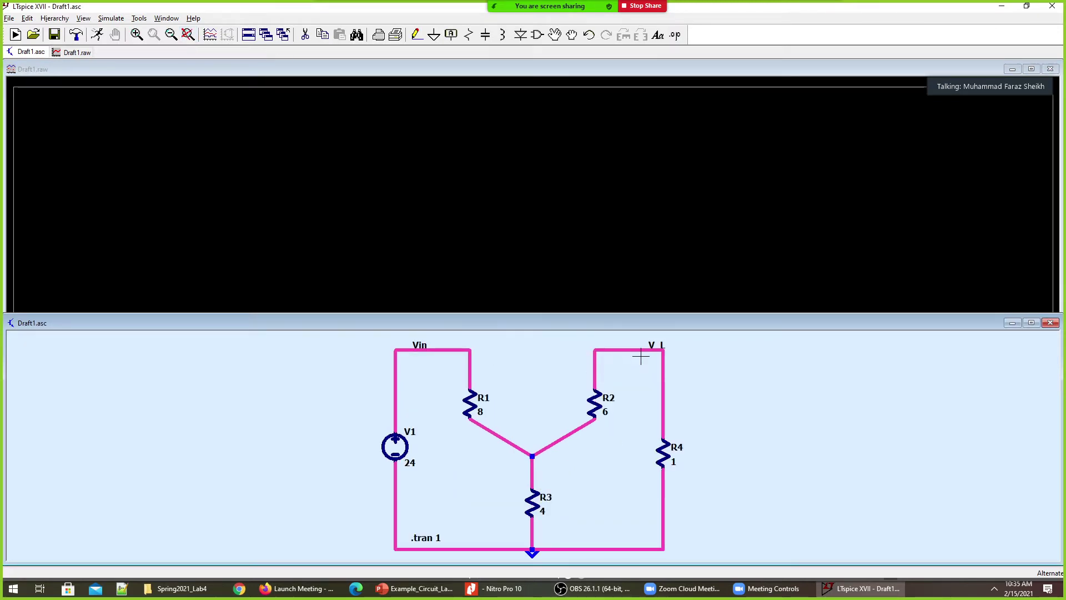
- Plot the voltage at node V_L and the current through R4
left_click(664, 383)
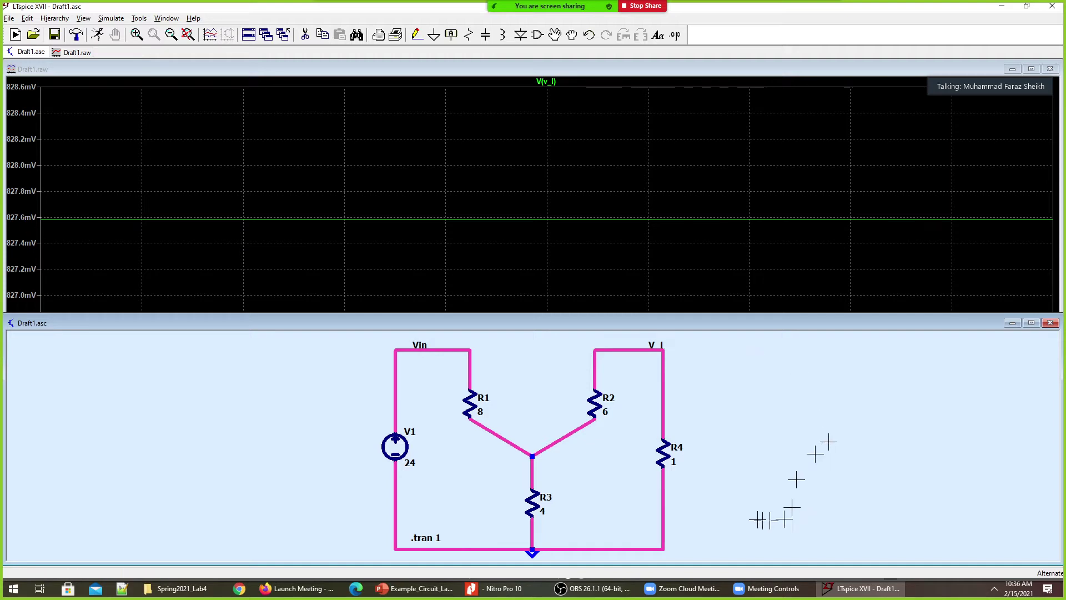
left_click(666, 453)
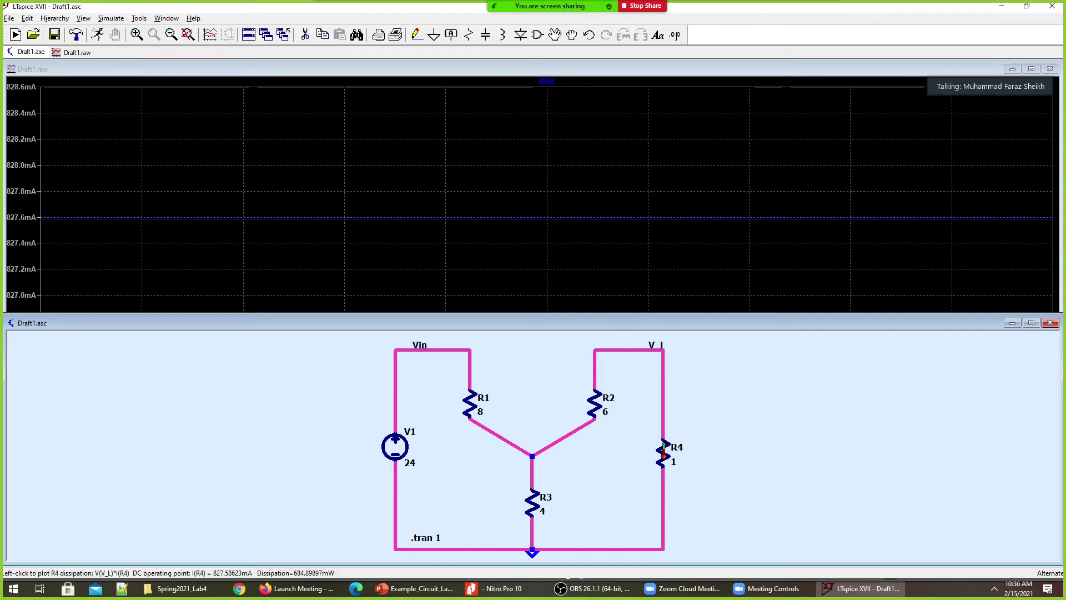
- Plot R4's power dissipation and attach a cursor to the trace, moving its readout window beside the circuit
left_click(664, 450, "alt")
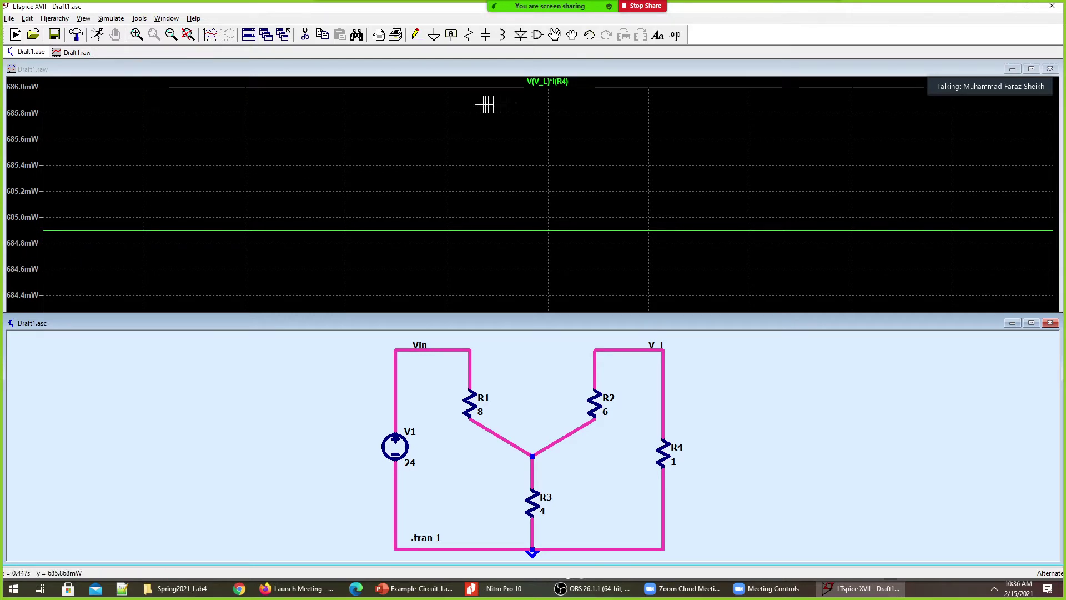
left_click(561, 83)
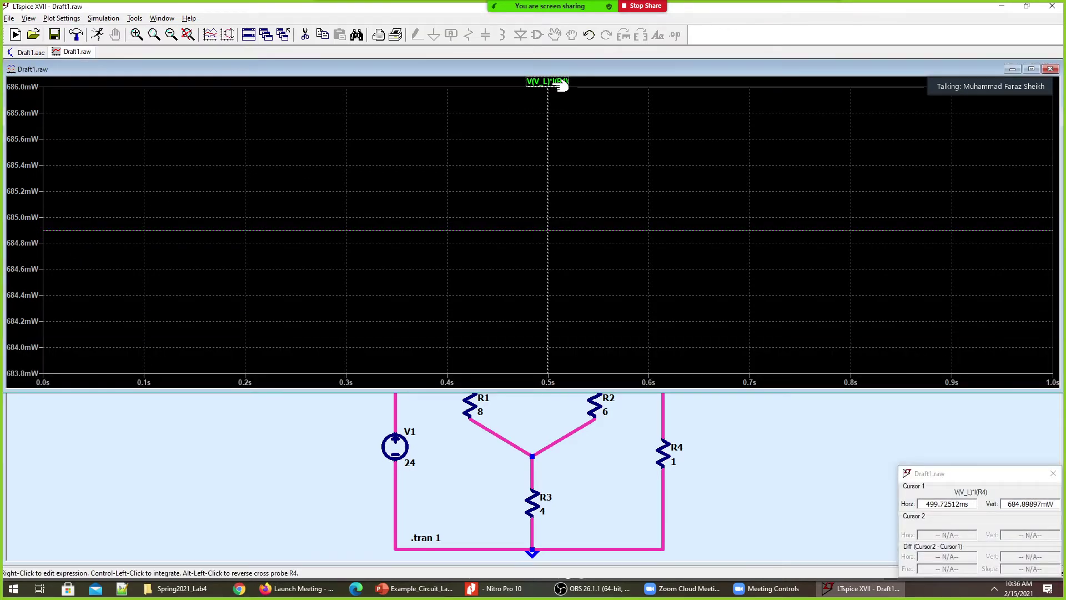
left_click_drag(959, 473, 801, 333)
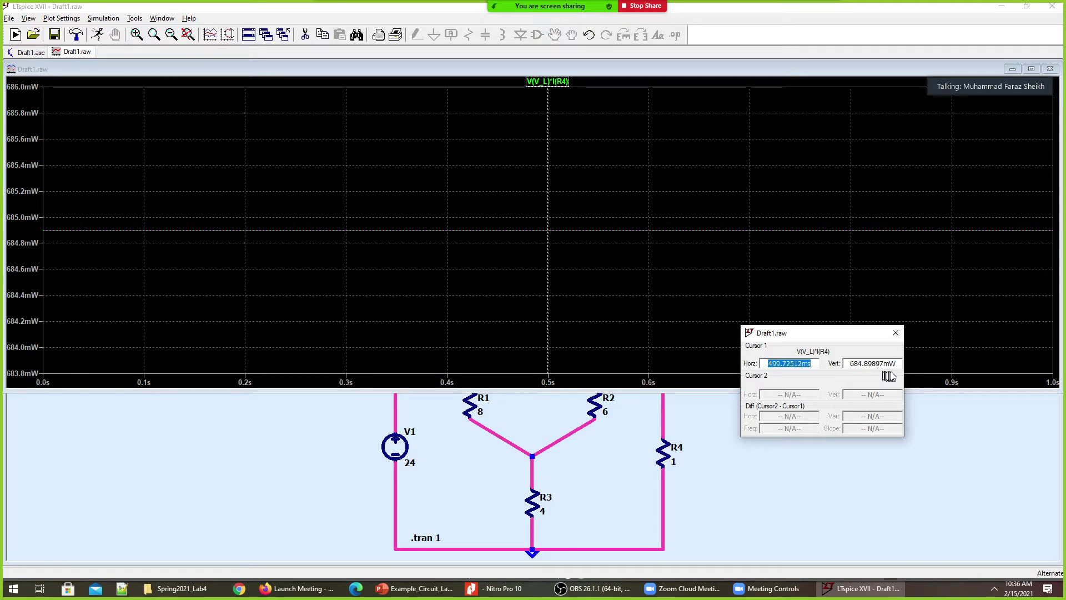
left_click_drag(864, 335, 838, 429)
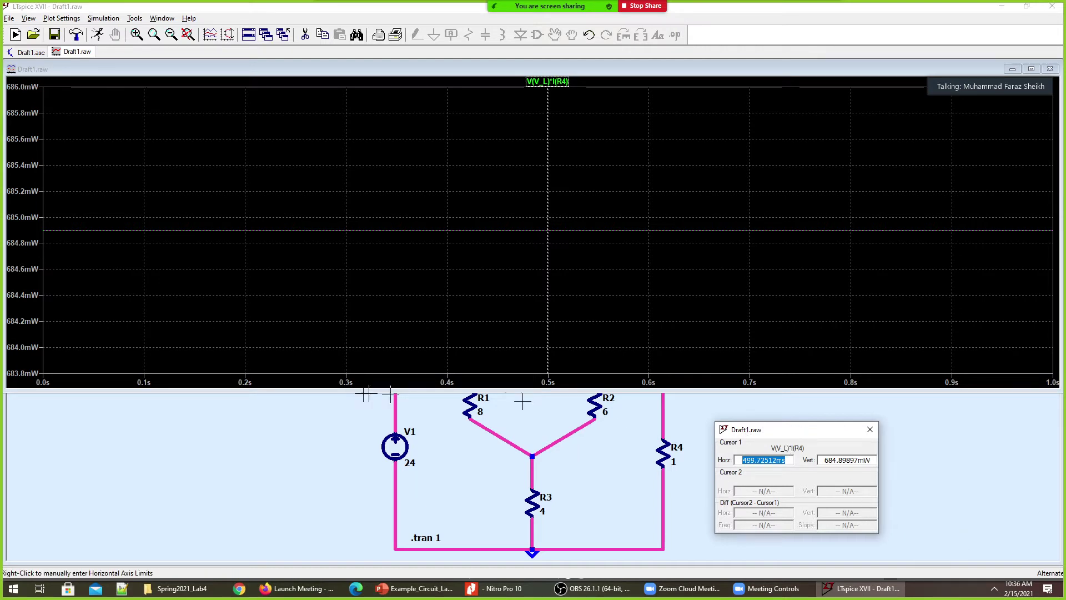
left_click(290, 426)
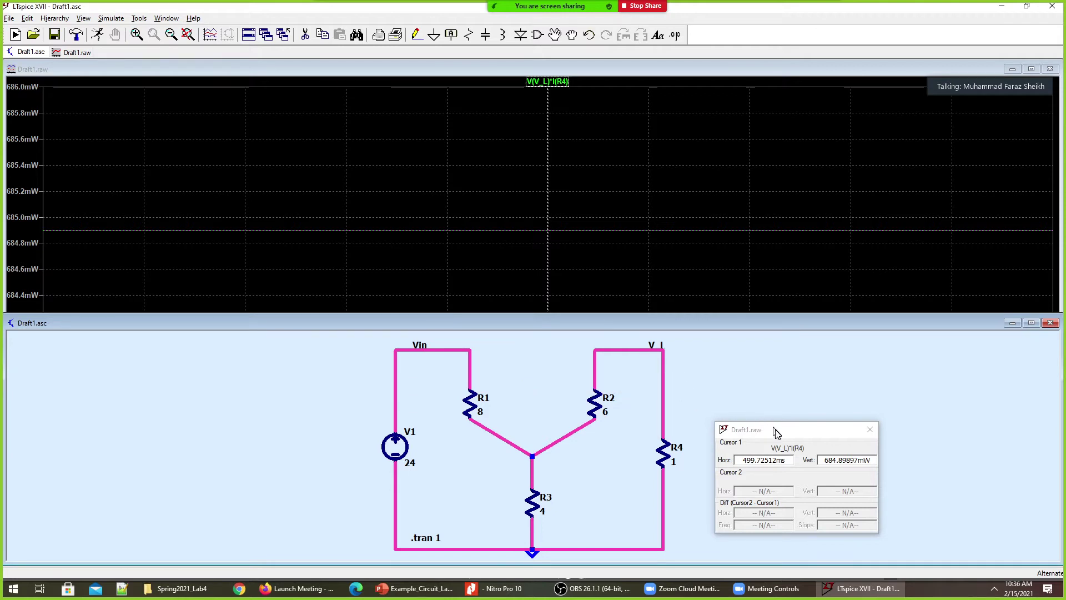
key("super")
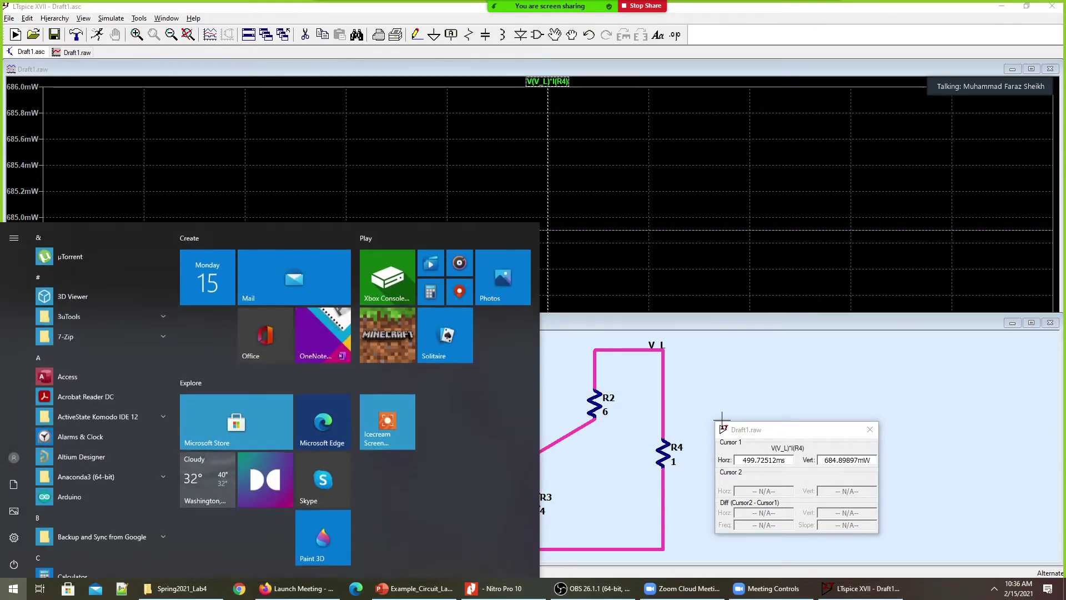
type("note")
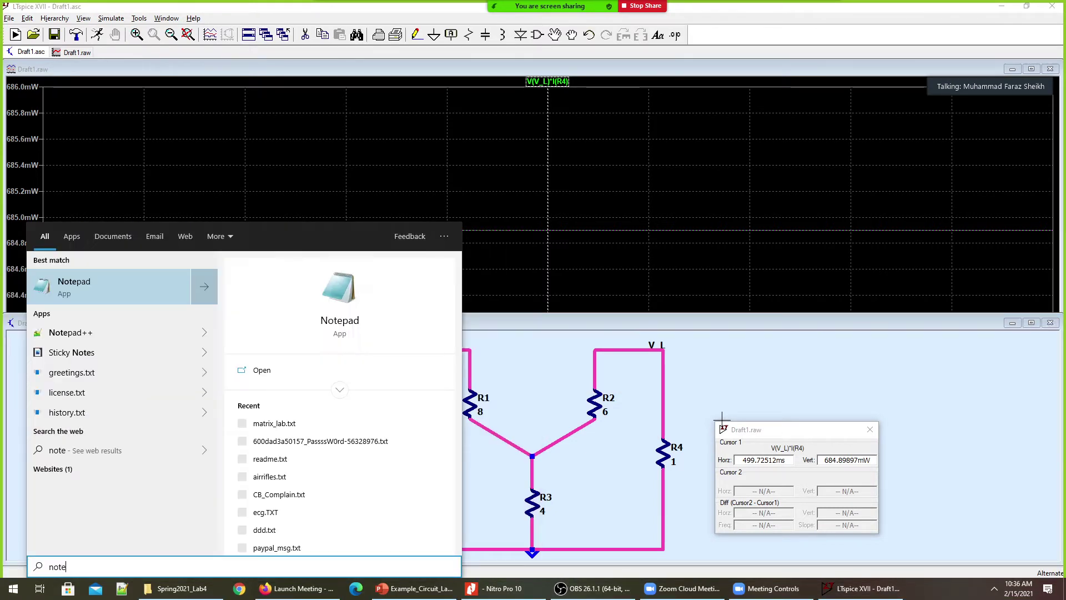
key("Return")
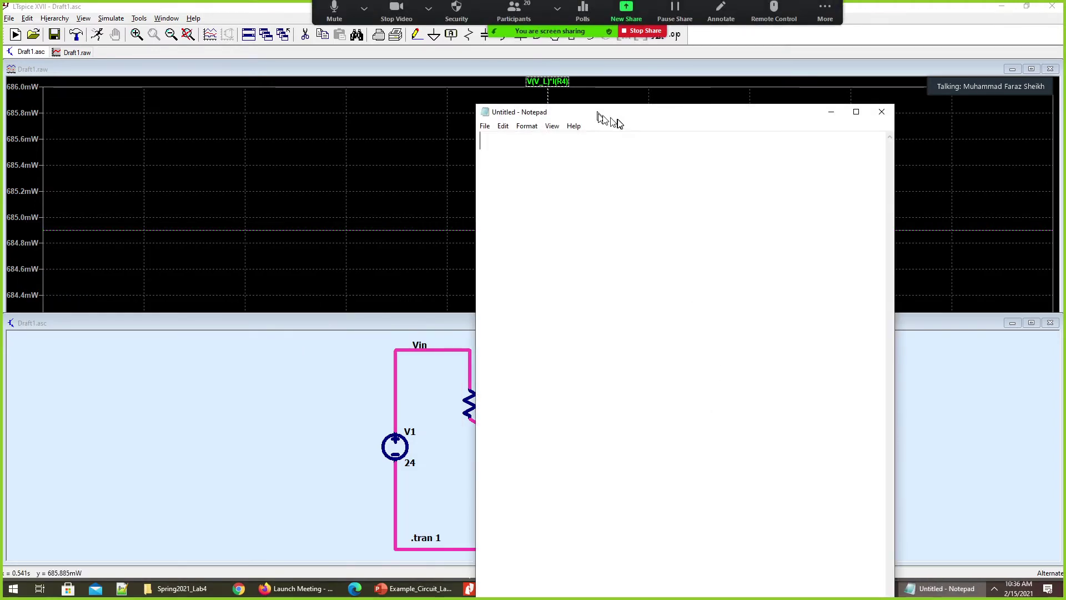
left_click(882, 111)
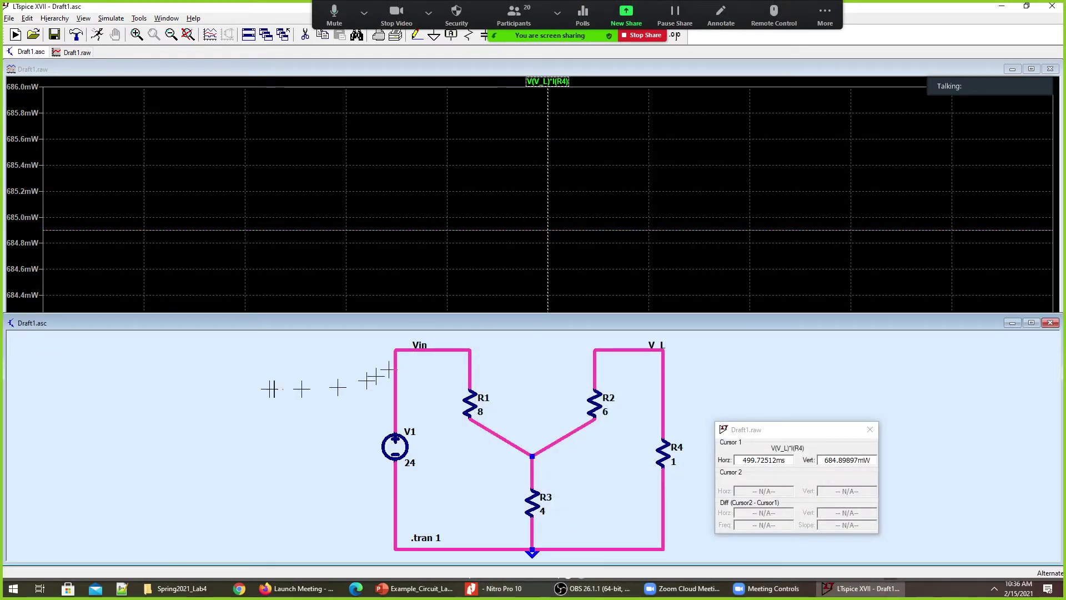
- Close the cursor readout and replace the ".tran 1" directive with ".op", placed inside the loop between V1 and R3
left_click(870, 429)
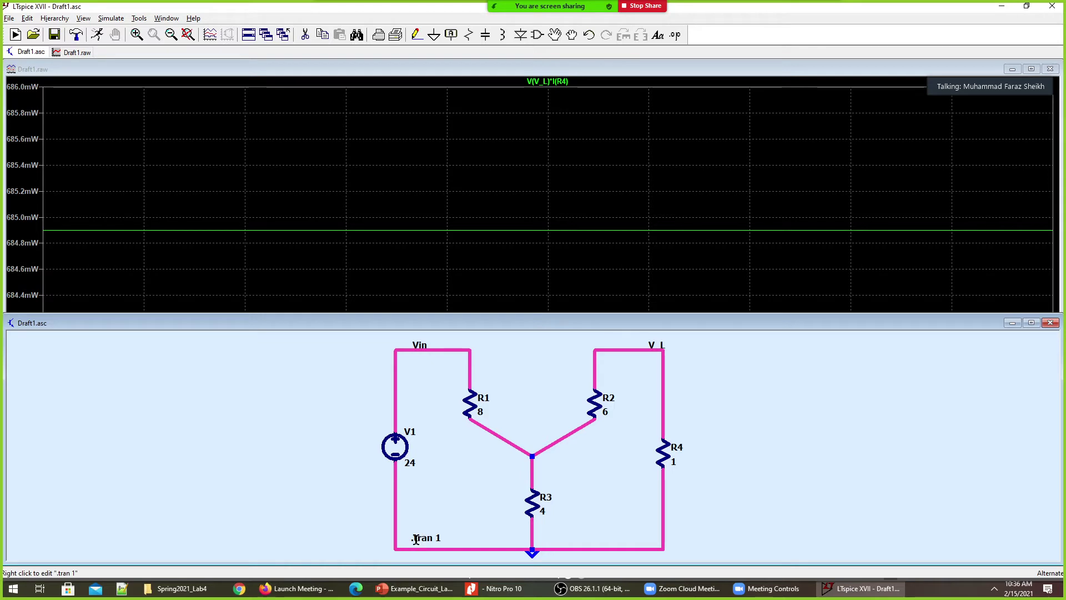
left_click_drag(416, 539, 425, 535)
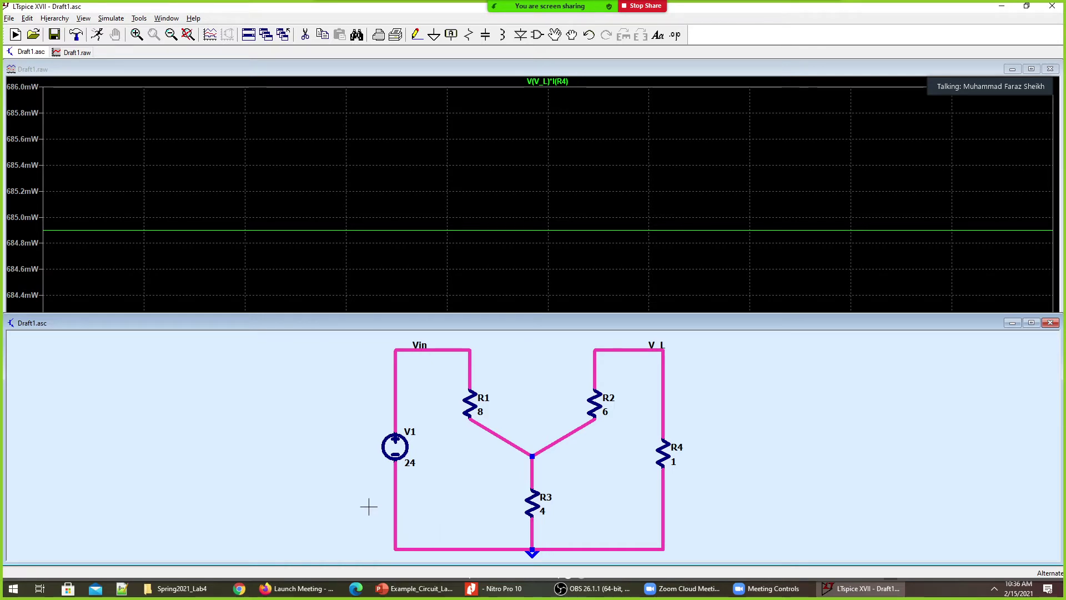
type("s.op")
key("Return")
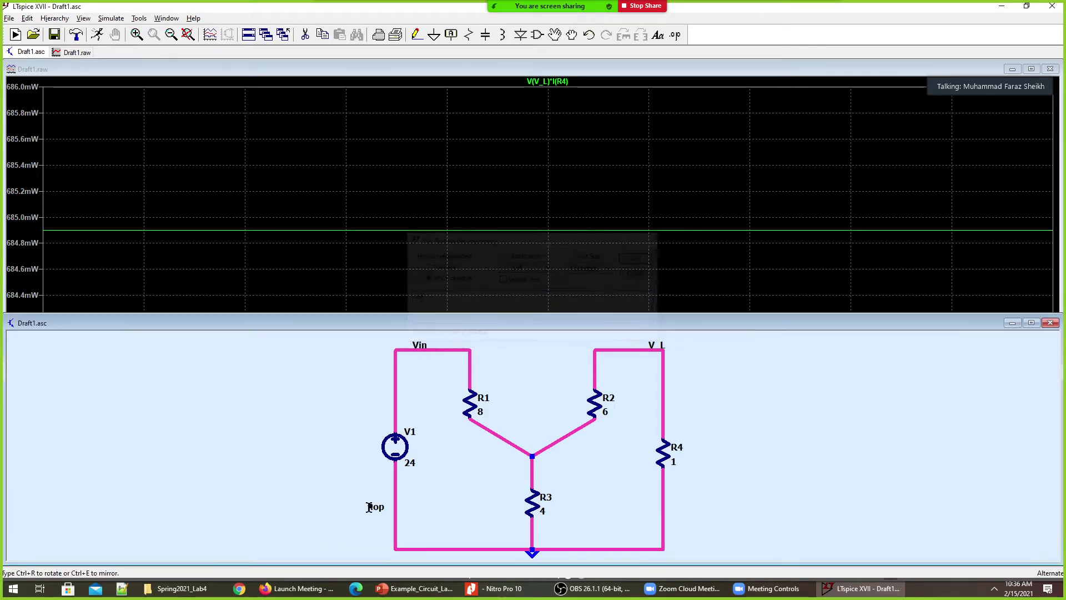
left_click(428, 508)
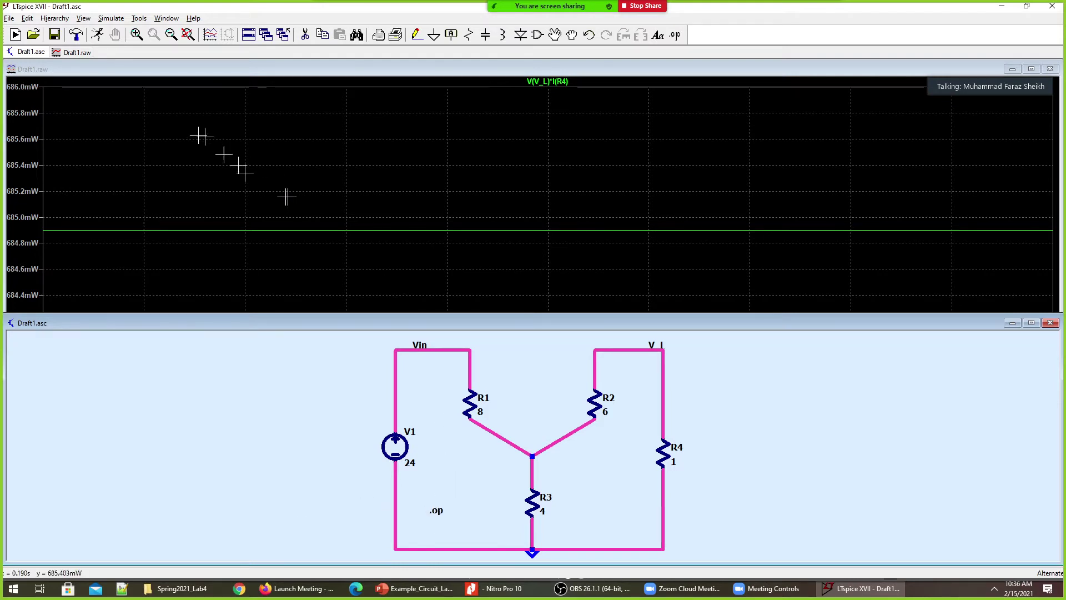
- Close the waveform window, maximize the schematic and run the operating point simulation
left_click(1055, 69)
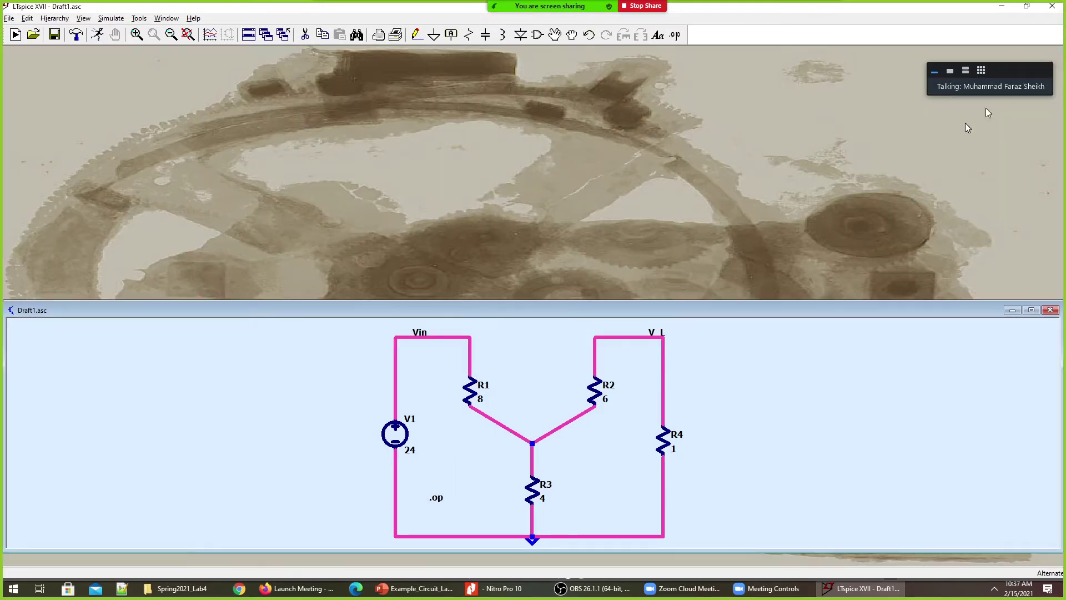
left_click(1031, 310)
left_click(98, 34)
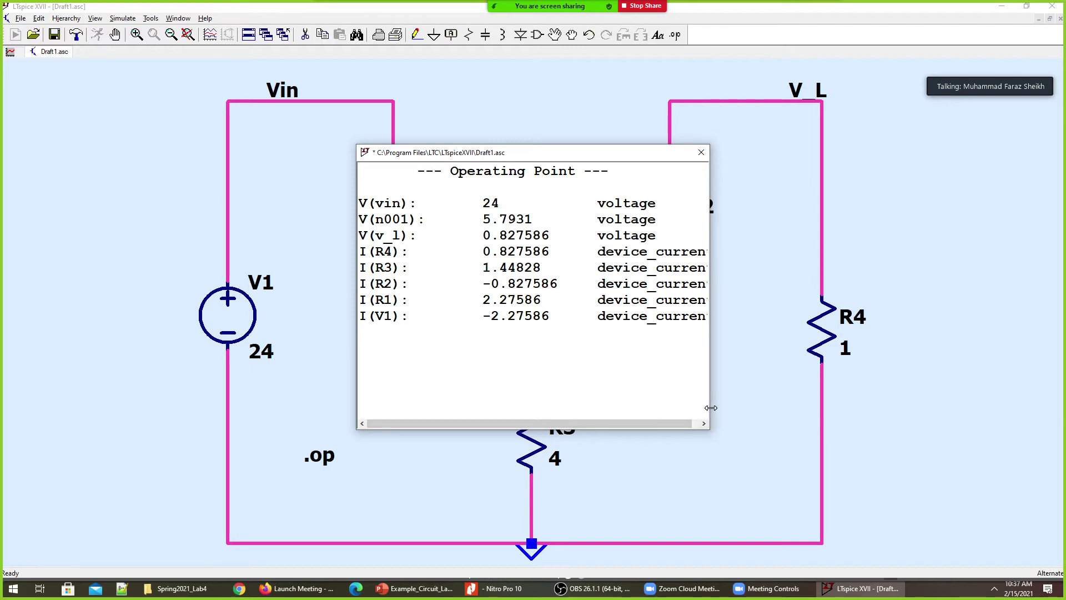
- Widen the Operating Point results window, move it clear of R4, and highlight the V(v_l) and I(R4) entries
left_click_drag(711, 408, 916, 407)
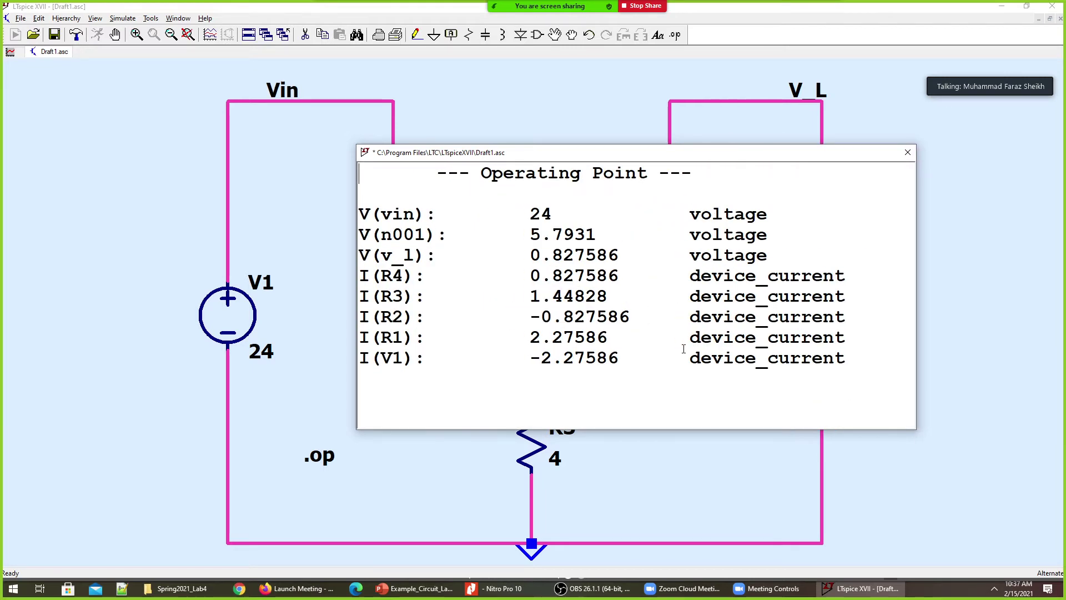
left_click_drag(651, 160, 622, 158)
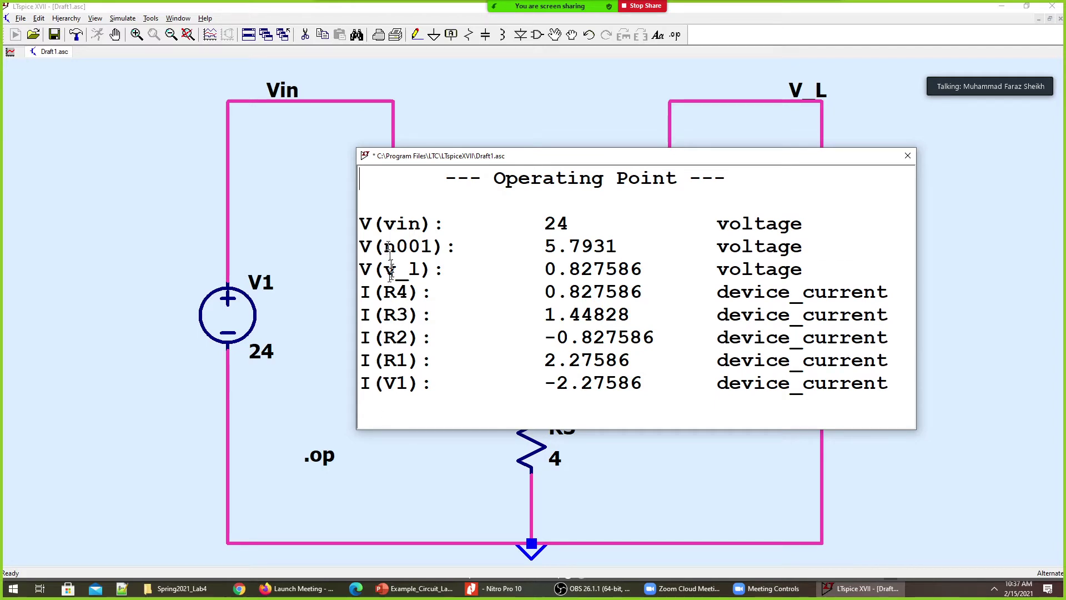
left_click_drag(554, 268, 638, 267)
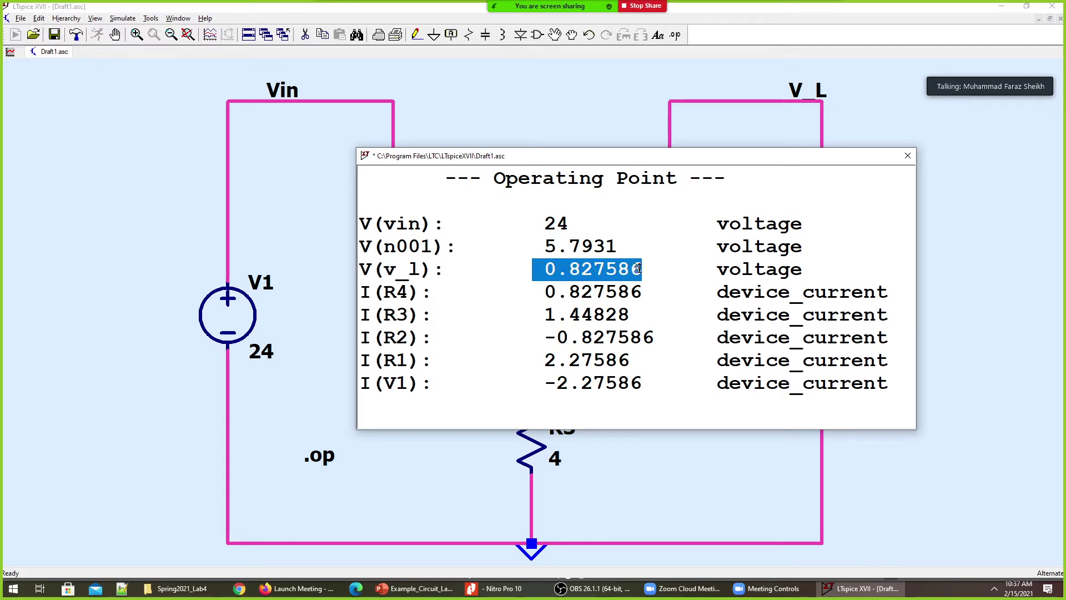
left_click_drag(655, 156, 366, 141)
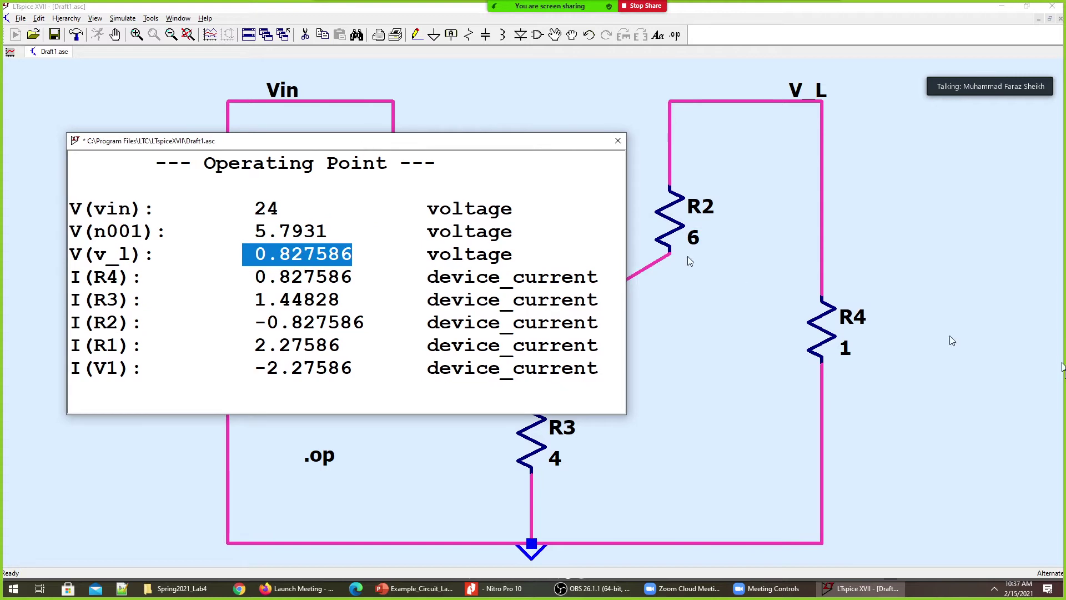
left_click_drag(261, 276, 249, 253)
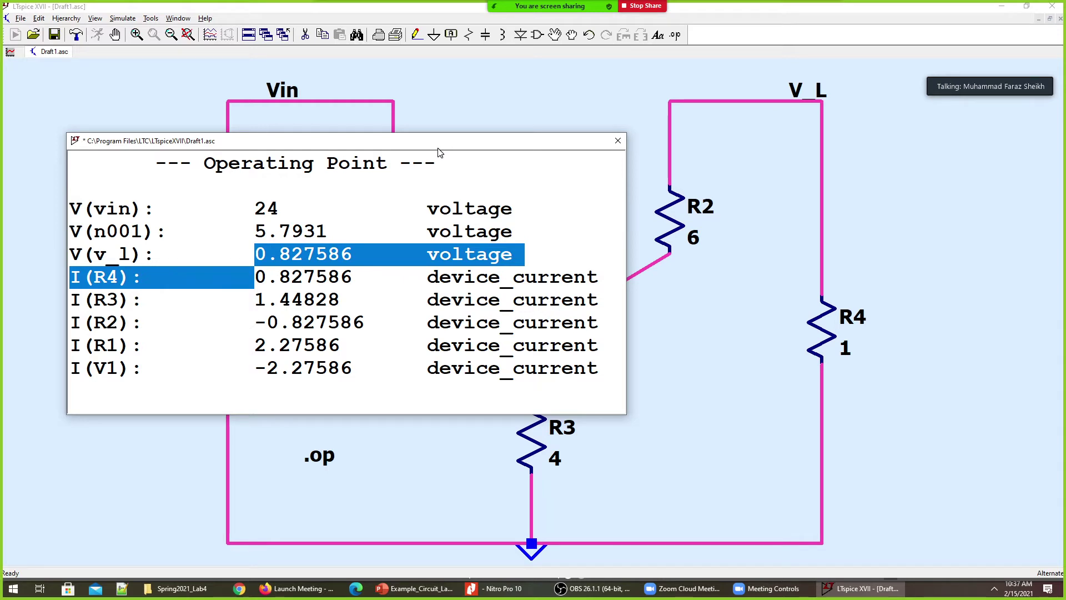
- Open Paint and paste the captured screenshot of the operating point results
key("super")
type("paint")
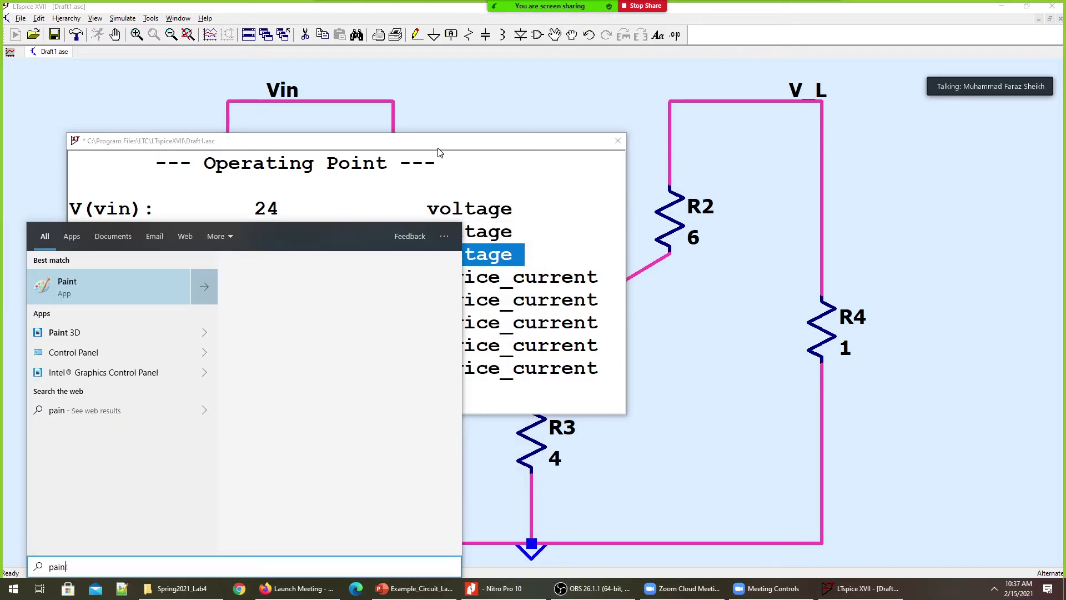
key("Return")
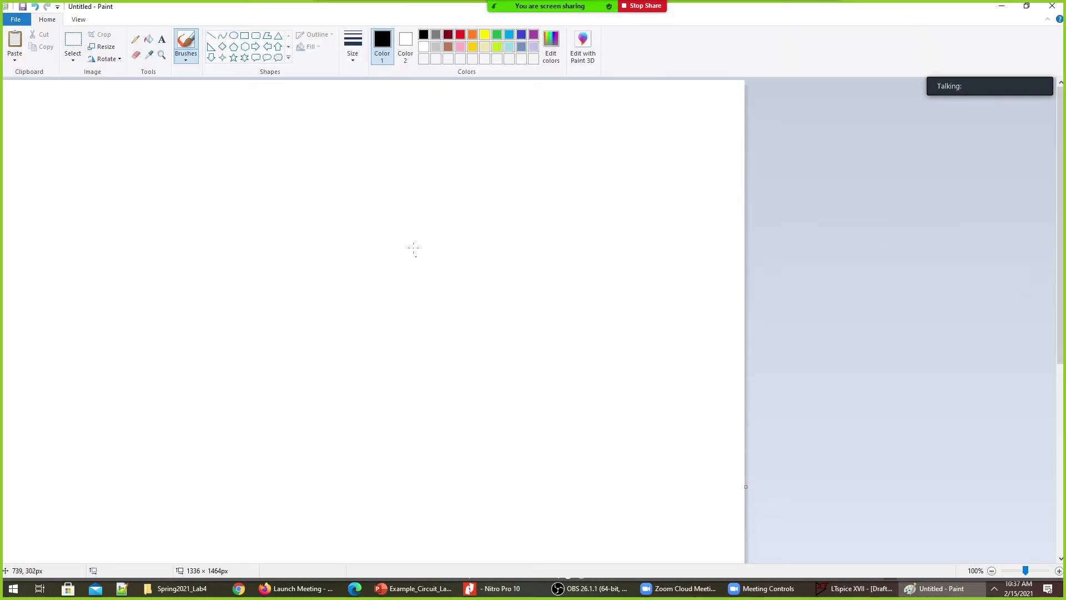
key("ctrl+v")
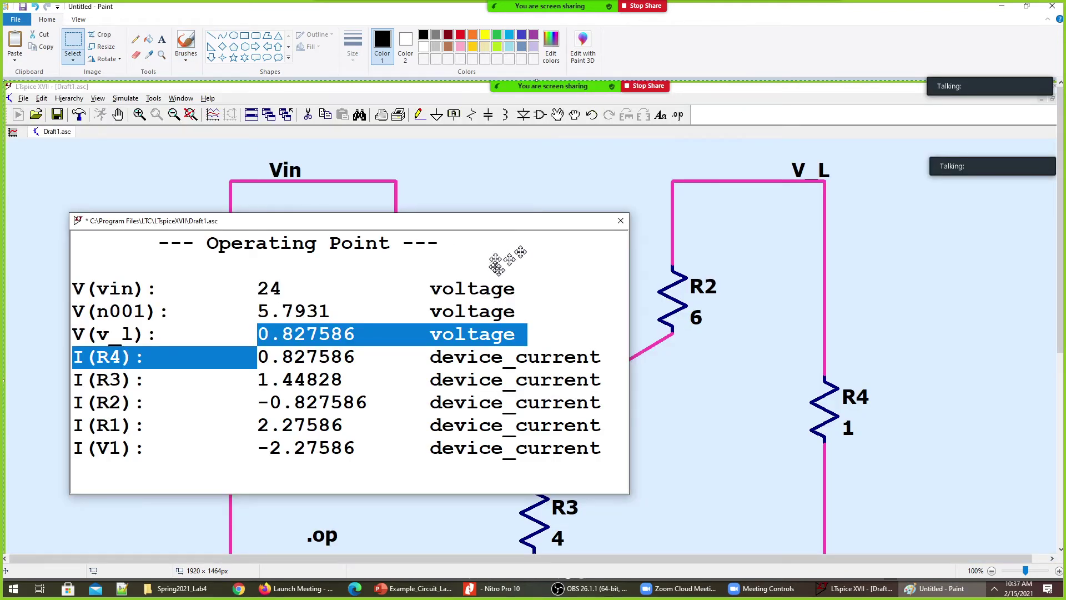
- Crop the pasted screenshot to the Operating Point results table and display it at 100%
left_click(992, 570)
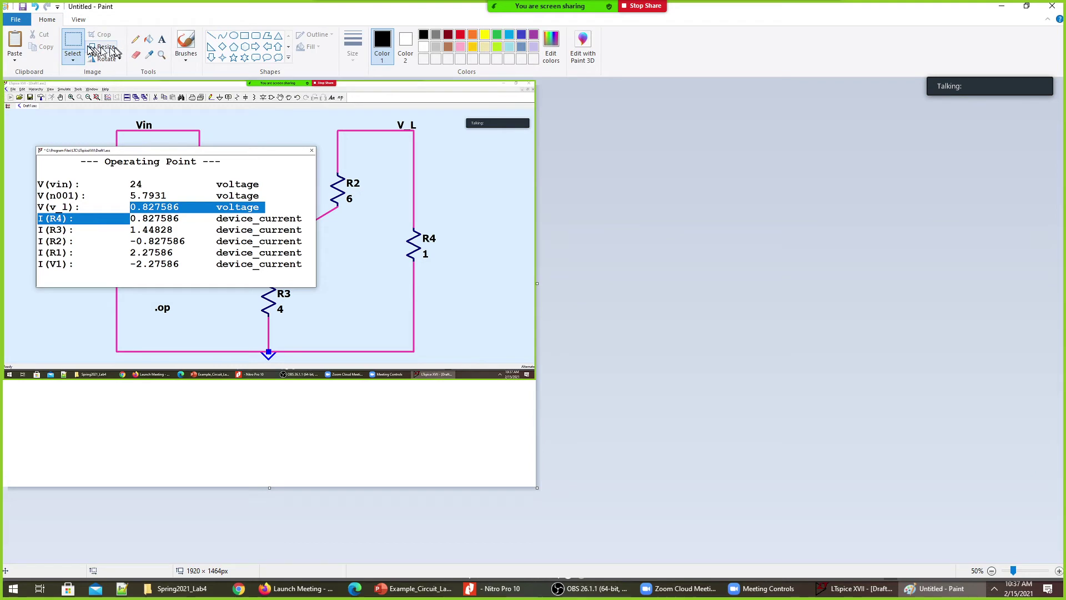
left_click_drag(28, 147, 309, 278)
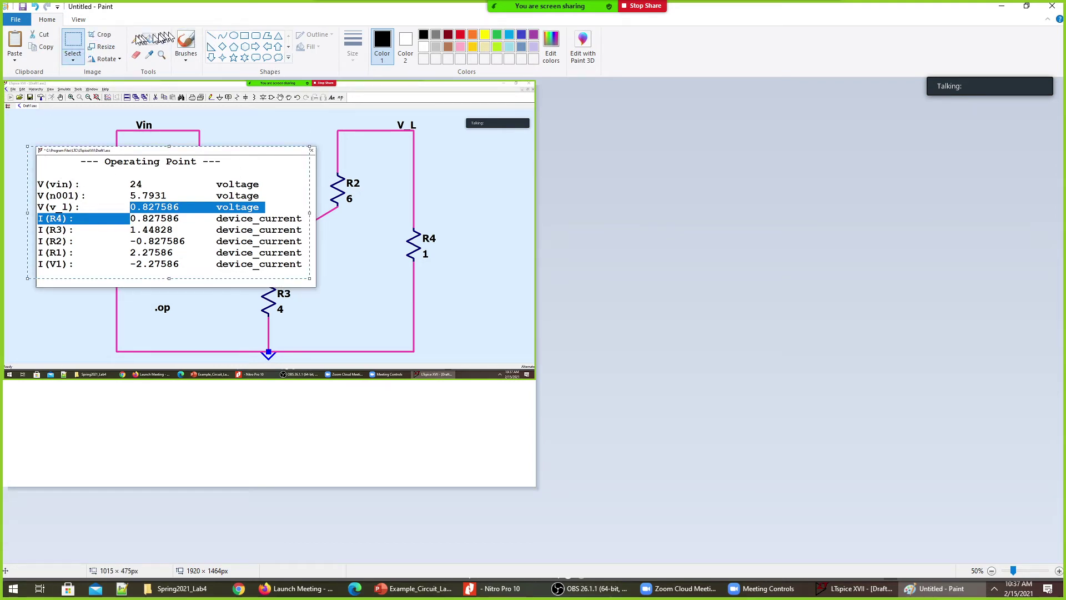
left_click(112, 37)
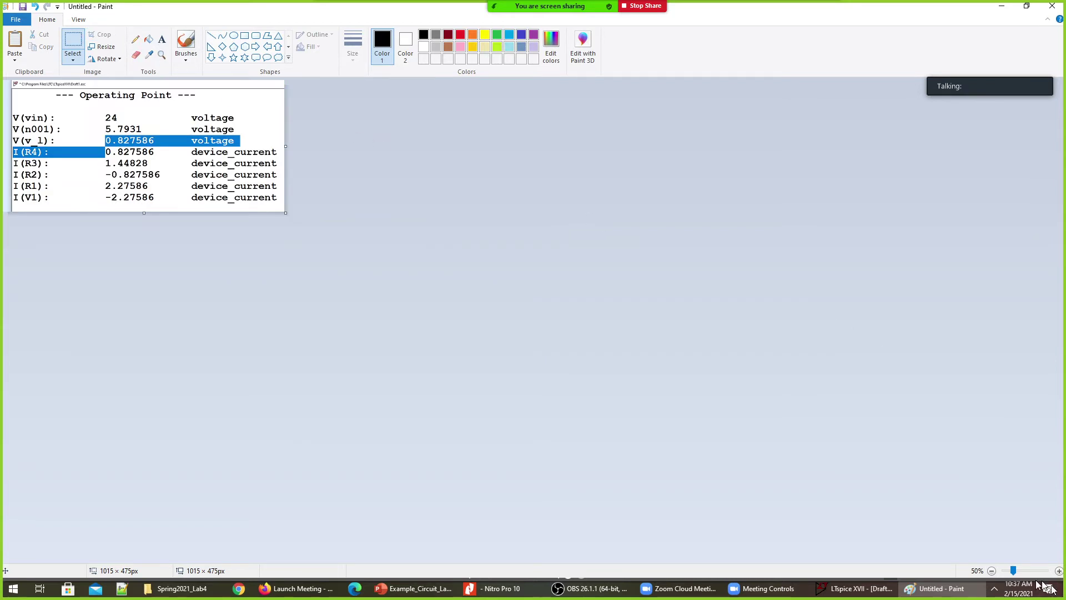
left_click(1059, 570)
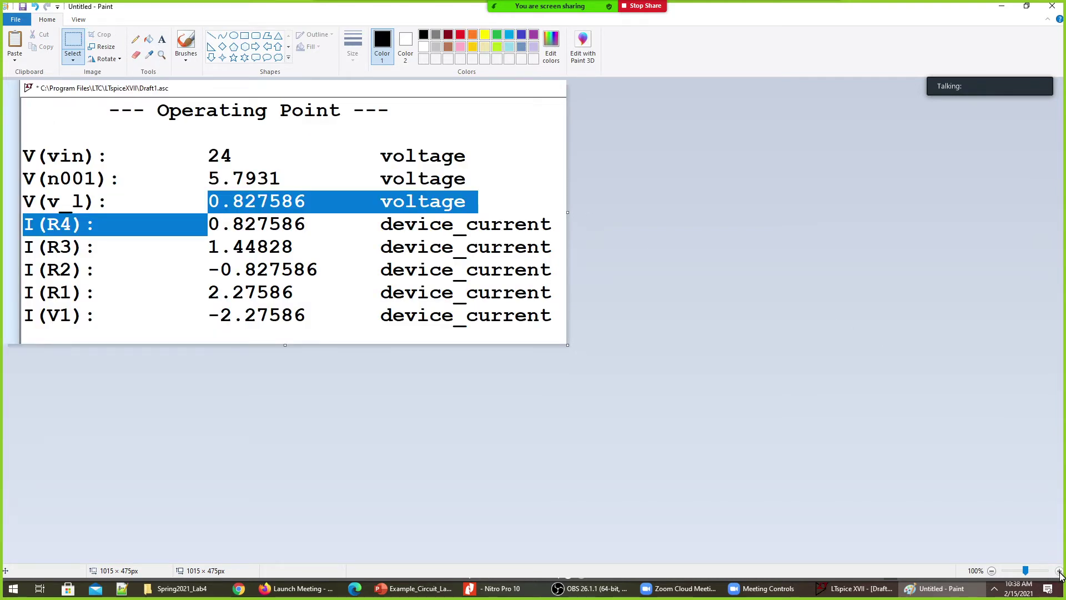
- Close the Operating Point results in LTspice, then switch to PowerPoint and view the Y-to-delta conversion on slide 2
key("alt+Tab")
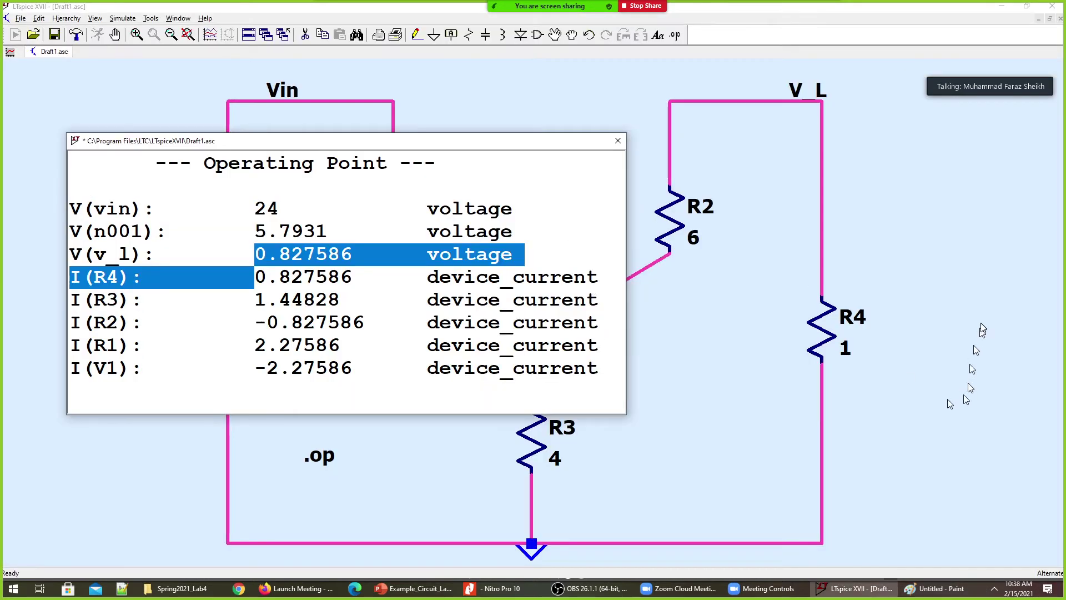
left_click(618, 140)
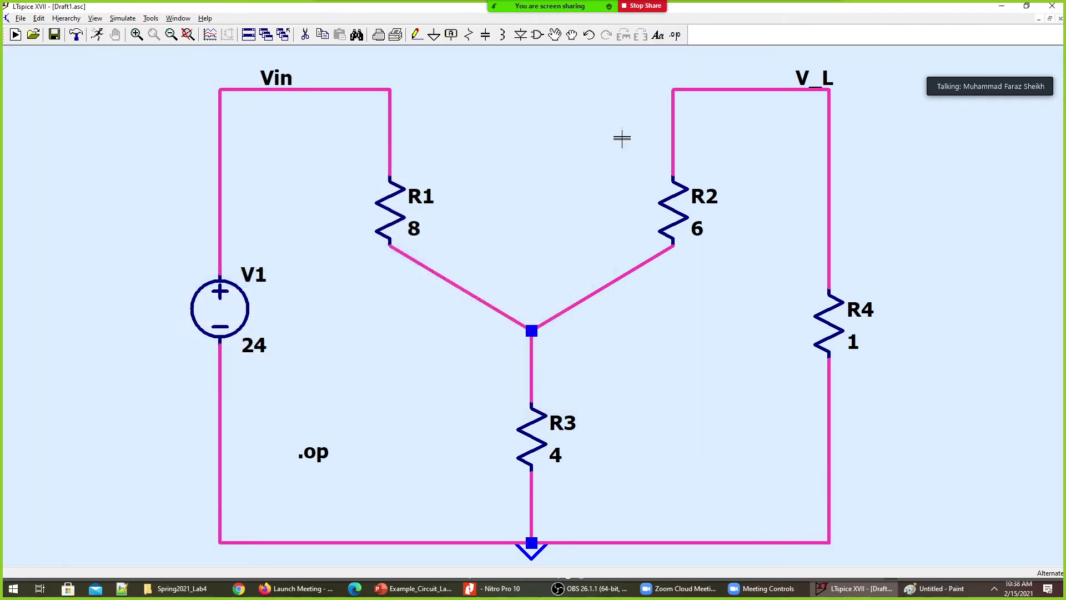
mouse_move(503, 38)
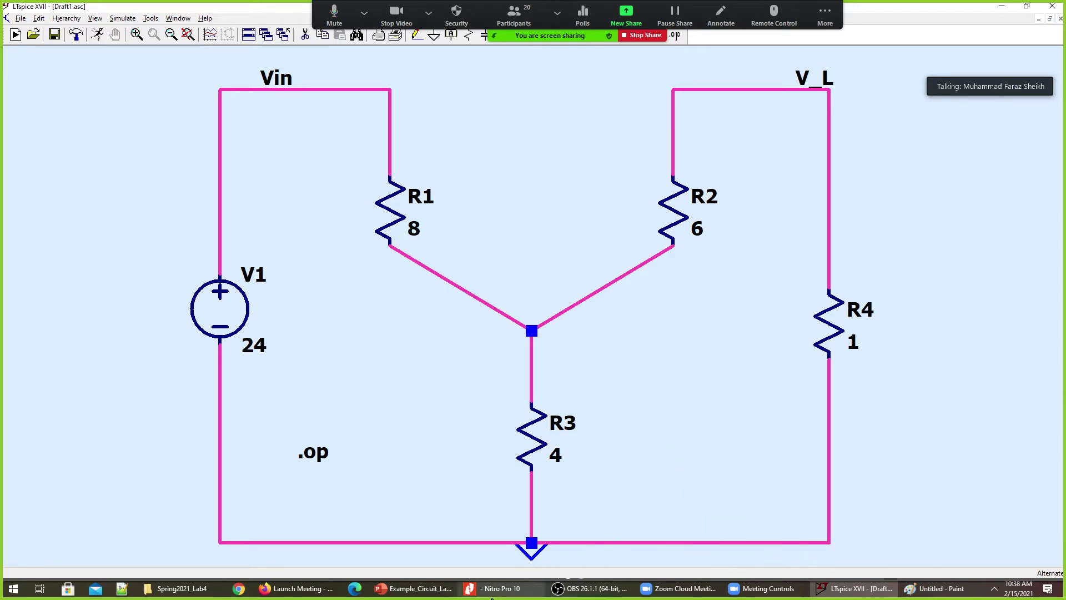
left_click(413, 588)
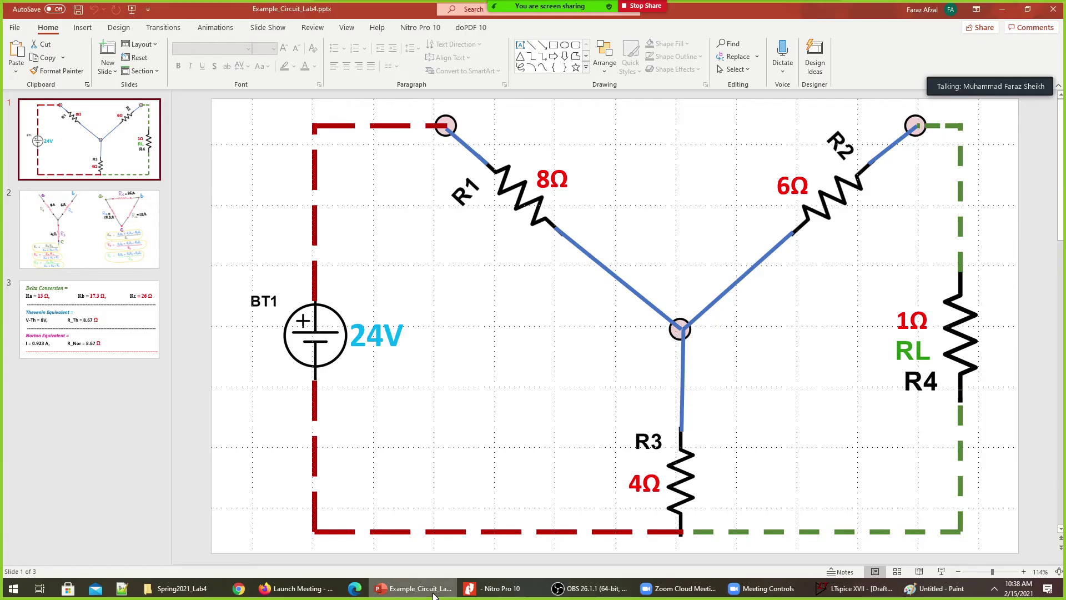
left_click(90, 222)
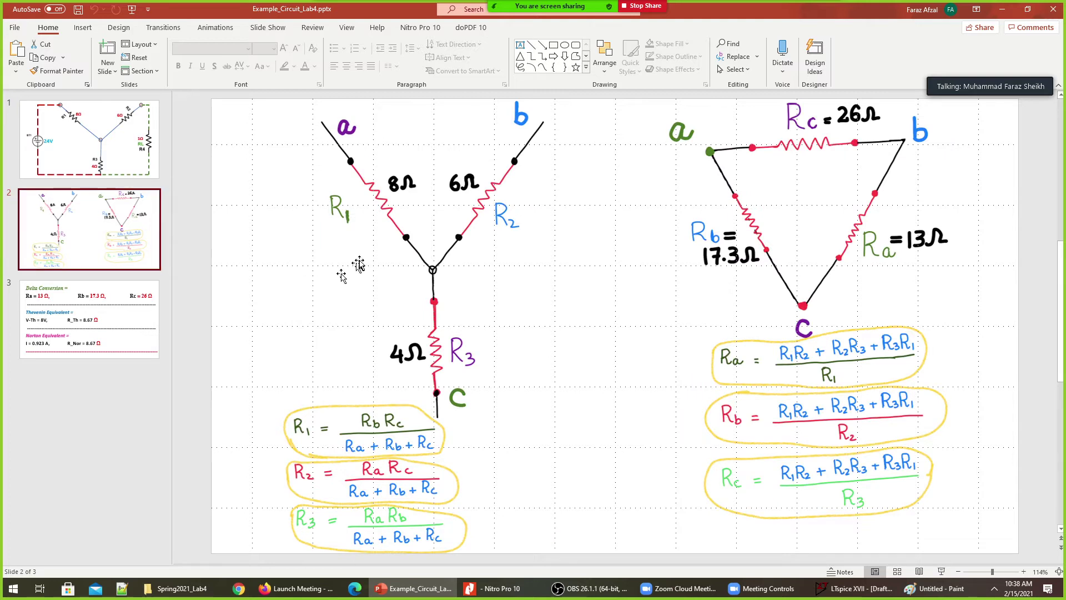
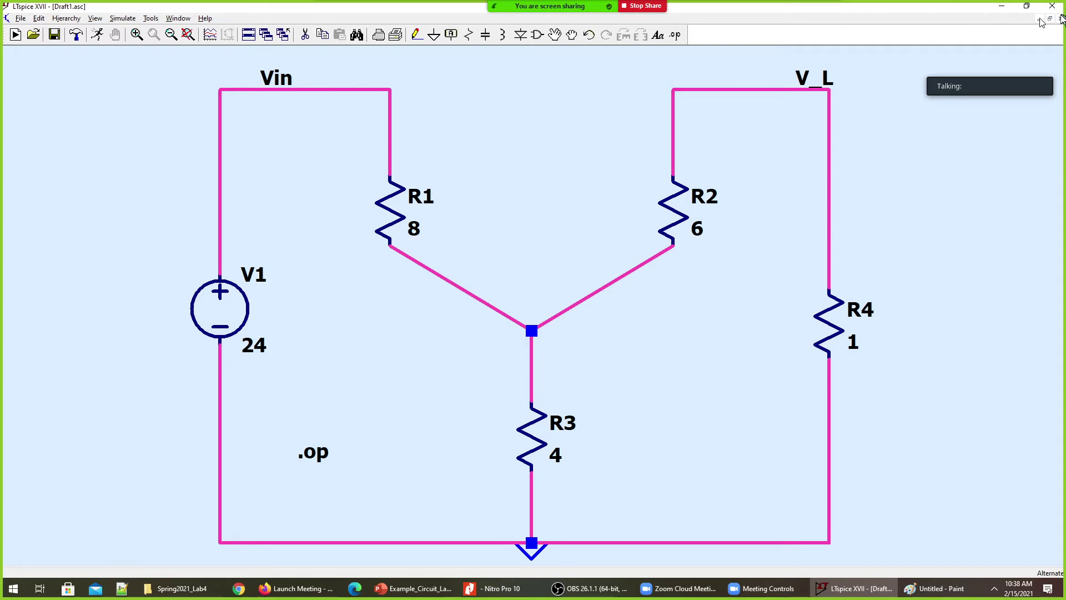
- Minimize the Draft1 schematic in LTspice and create a new, maximized blank schematic
left_click(1040, 20)
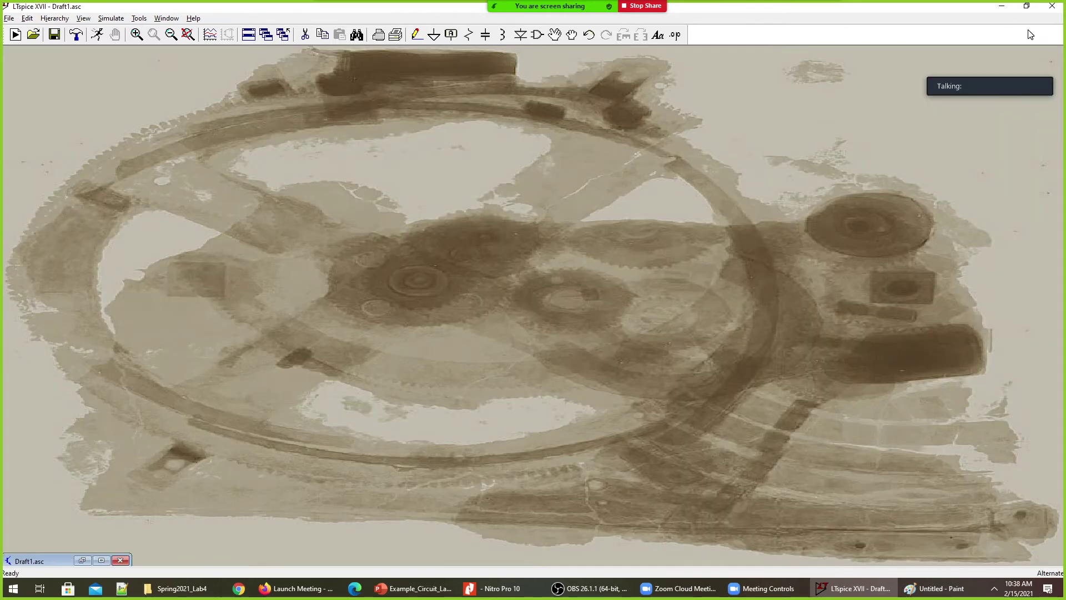
key("ctrl+n")
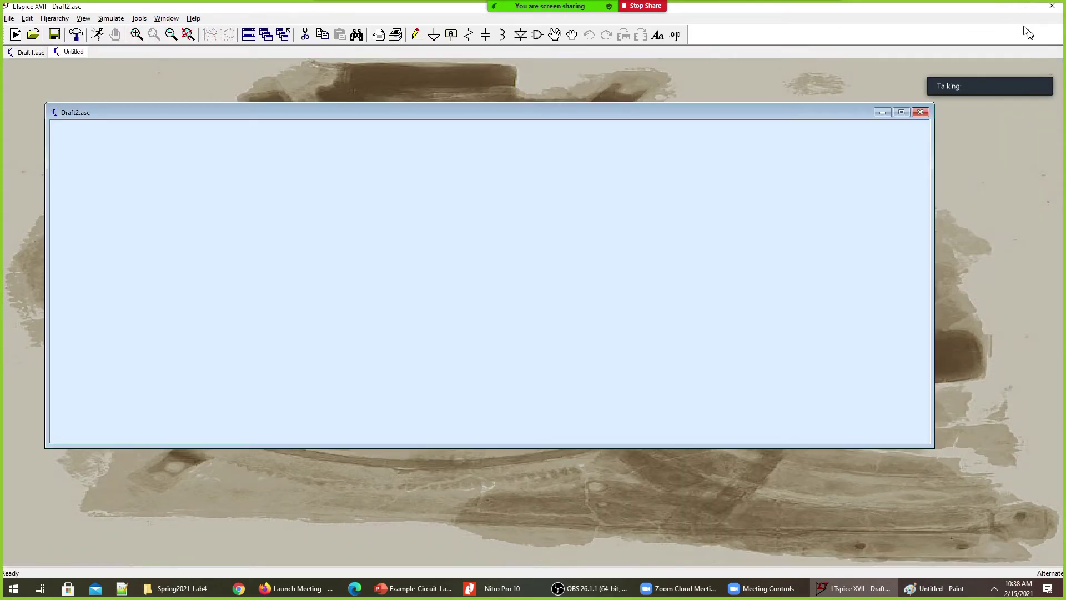
double_click(701, 106)
- Place a horizontal resistor in the upper middle of the new schematic, following the delta circuit on the slide
key("r")
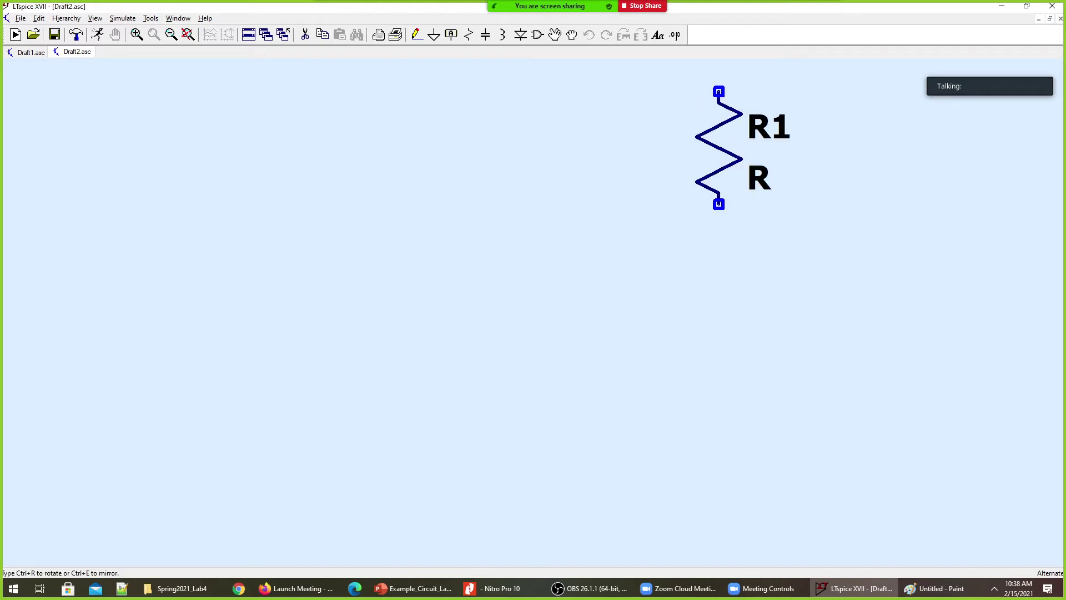
key("ctrl+r")
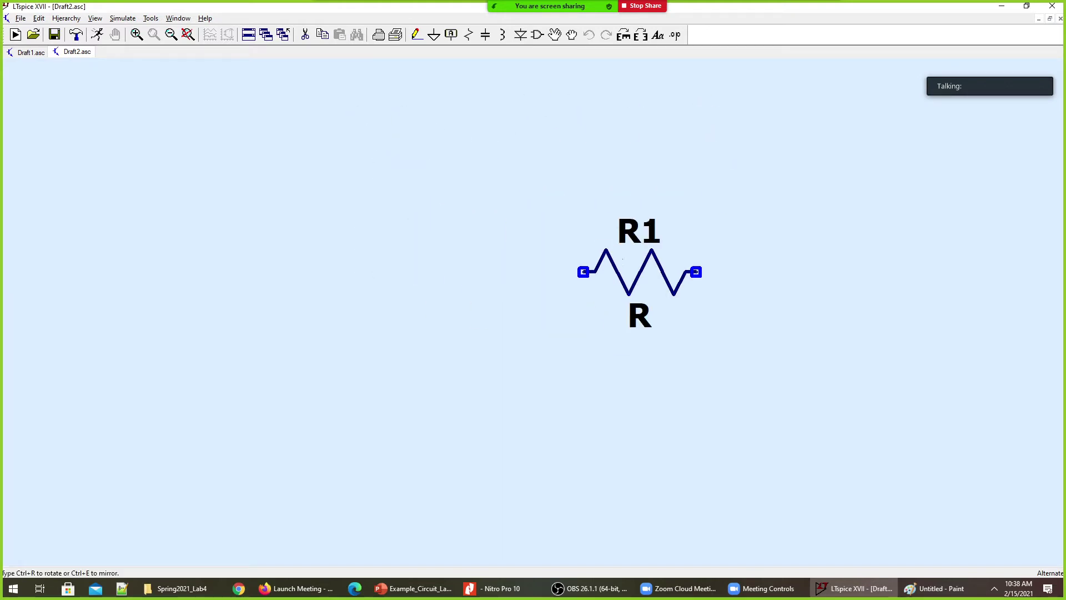
key("alt+Tab")
key("alt+Tab")
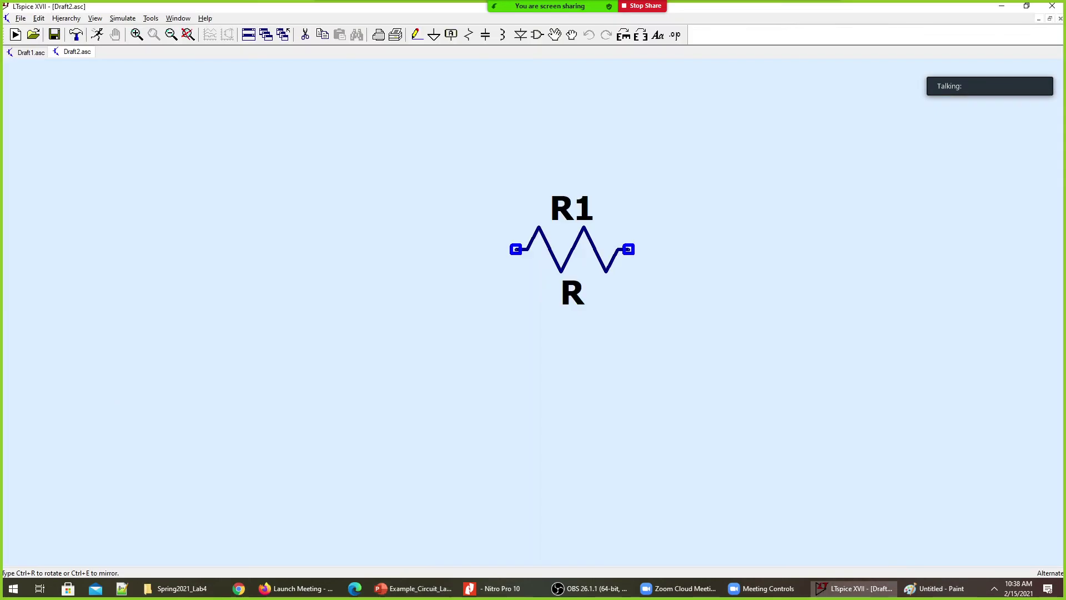
key("alt+Tab")
key("alt+Tab")
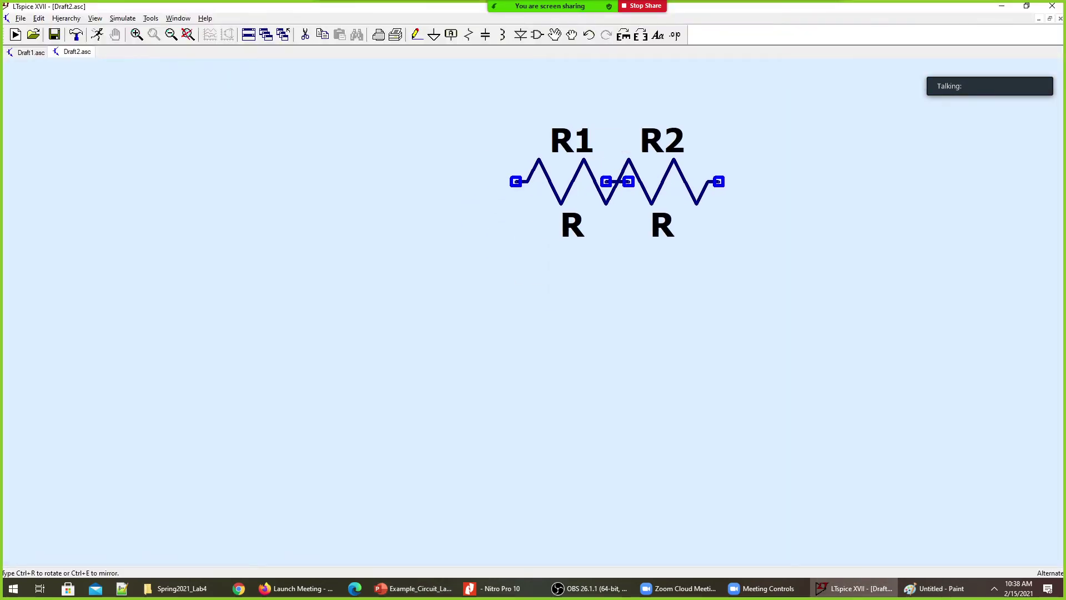
- Place two vertical resistors below the horizontal one, one on each side, checking the delta layout on the PowerPoint slide
key("ctrl+r")
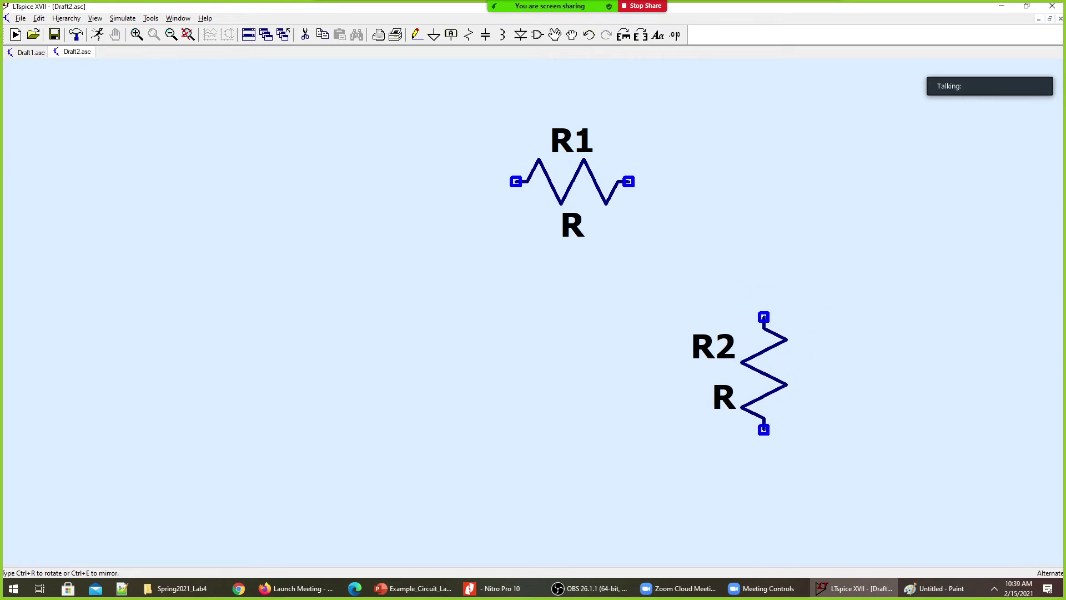
key("alt+Tab")
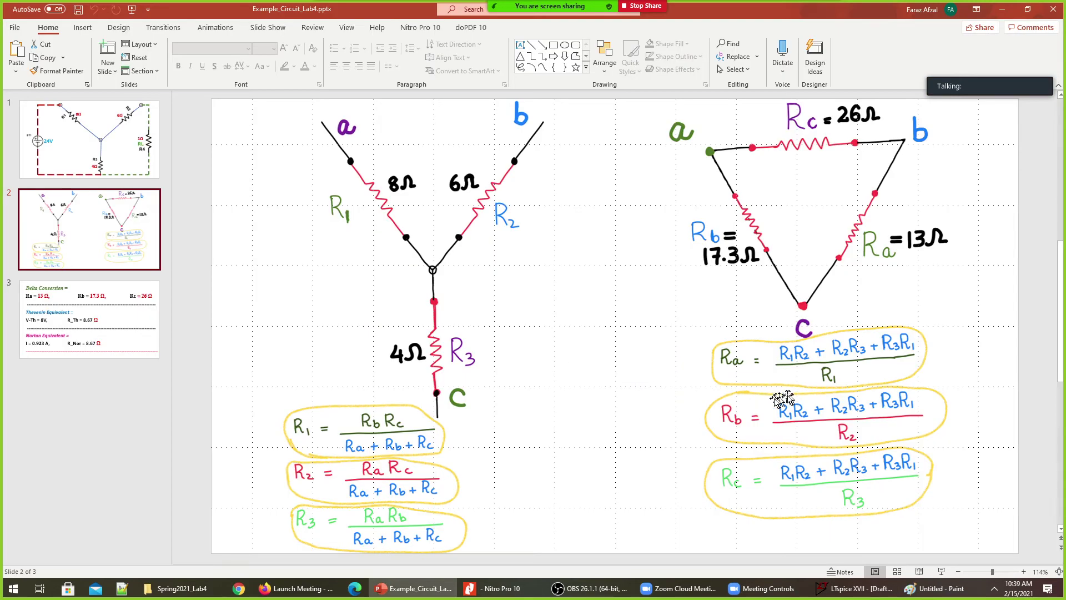
key("alt+Tab")
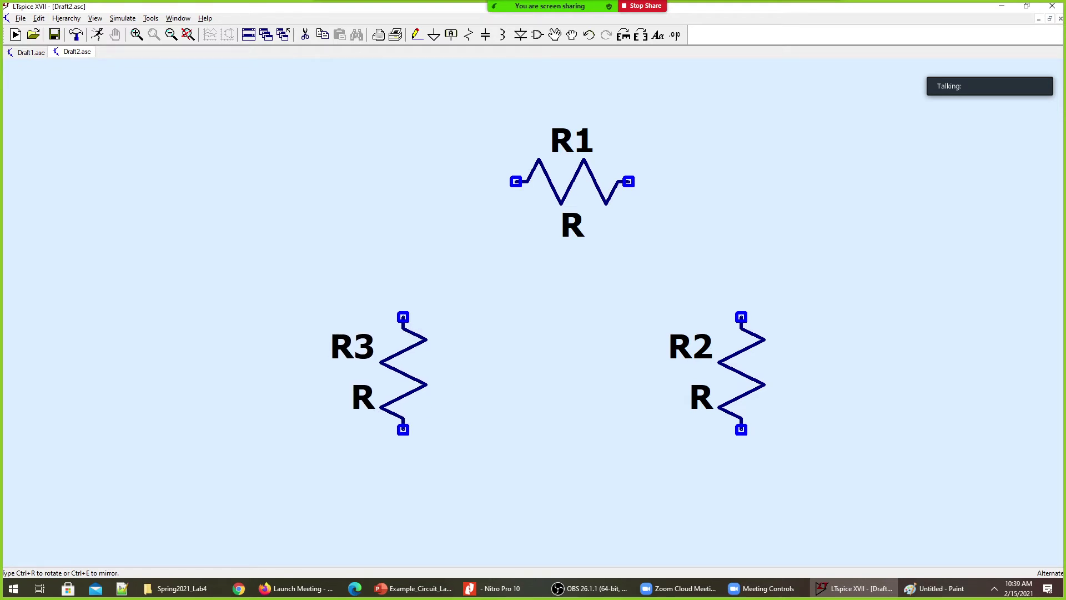
left_click(403, 370)
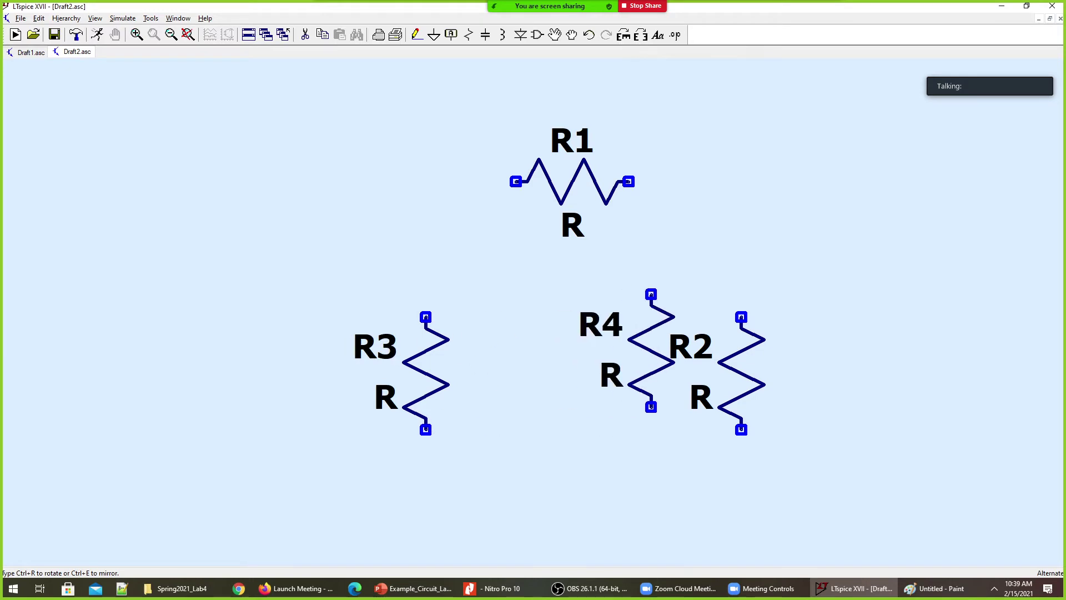
key("Escape")
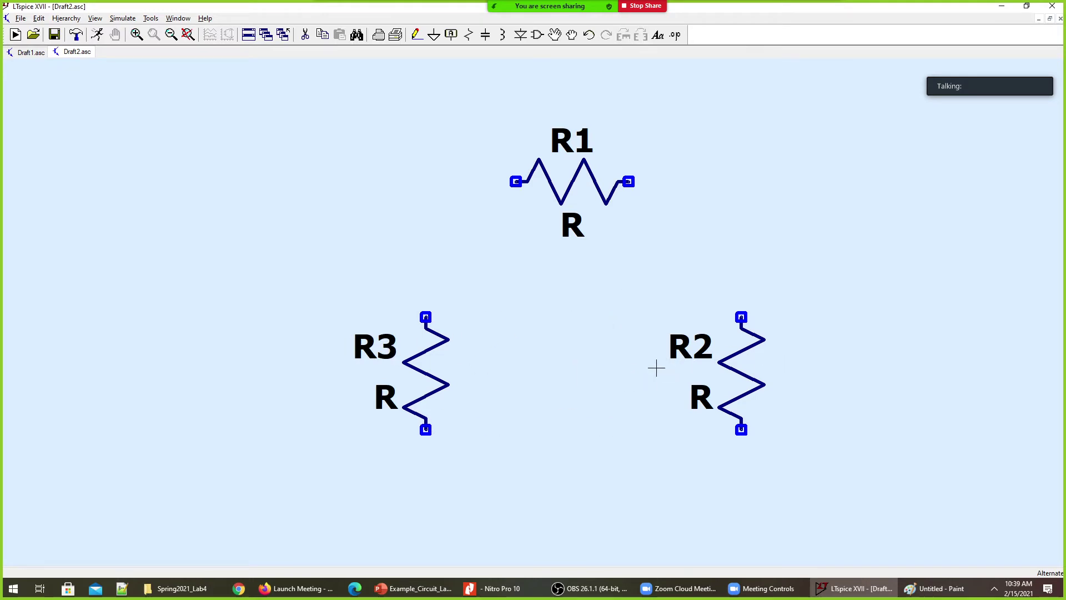
- Wire the three resistors into a closed delta, with corners beyond both ends of R1 and a bottom corner between R2 and R3
key("F3")
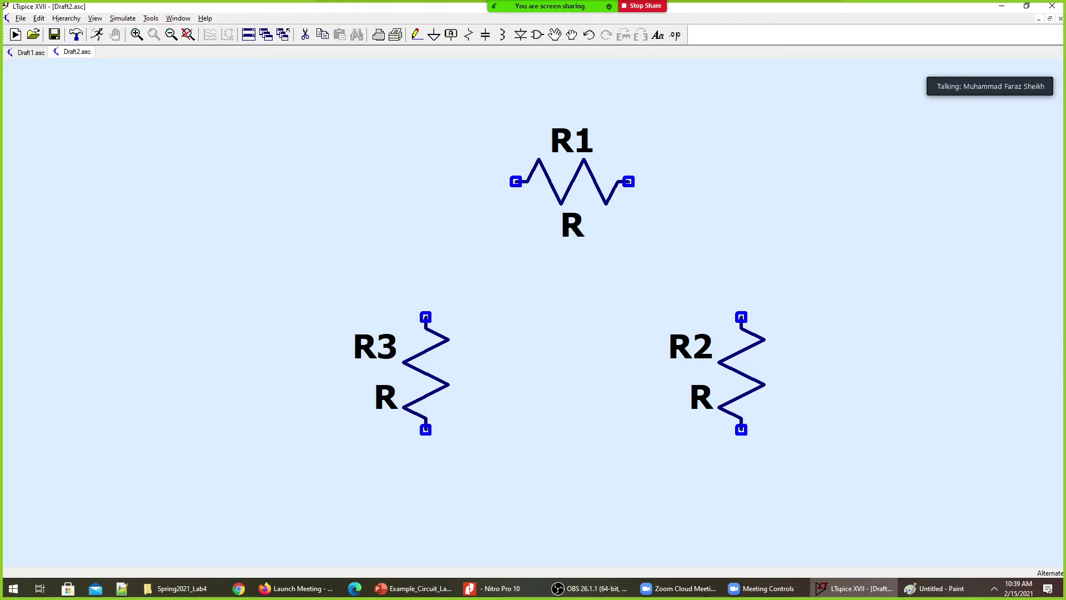
left_click(291, 182)
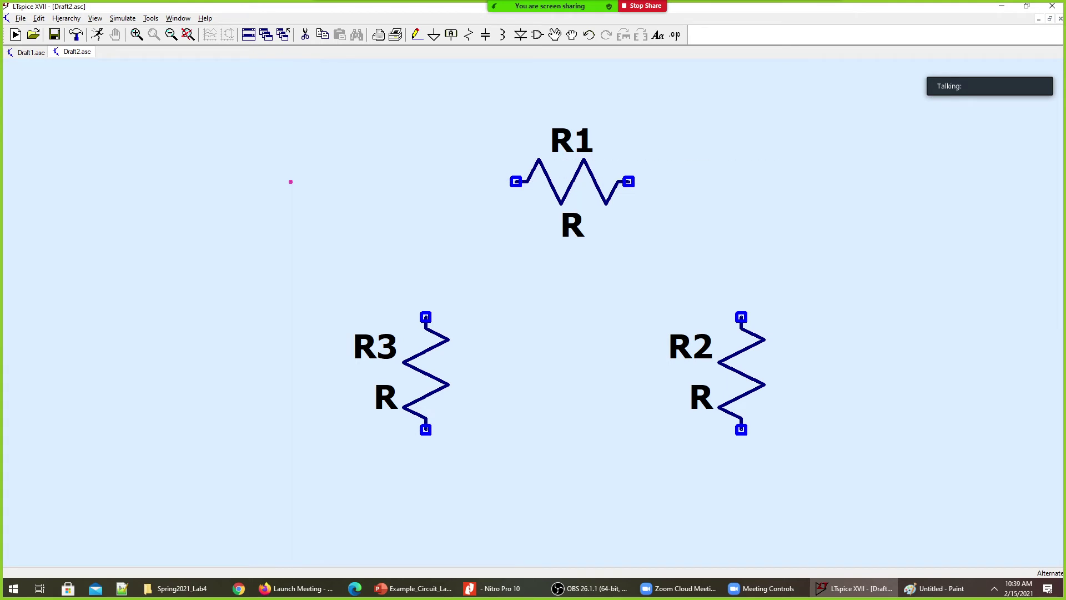
left_click(900, 182)
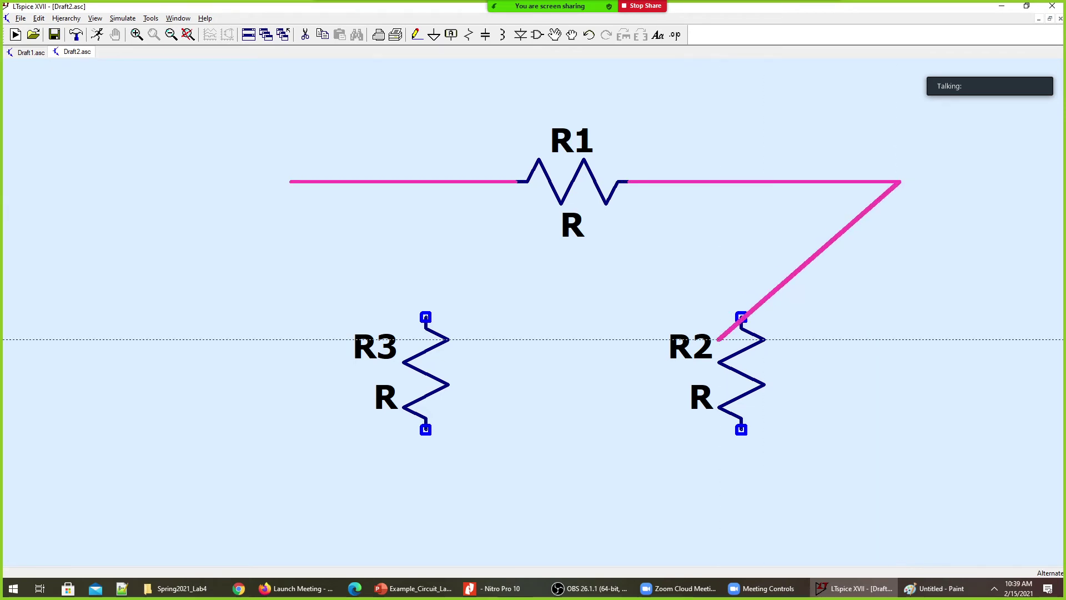
left_click(742, 317)
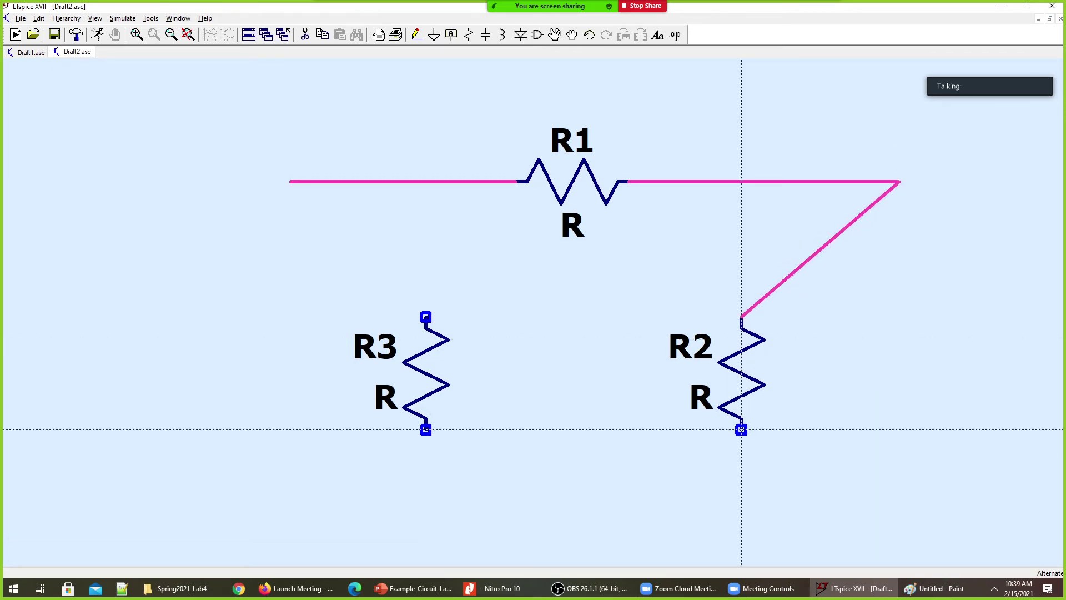
left_click(741, 429)
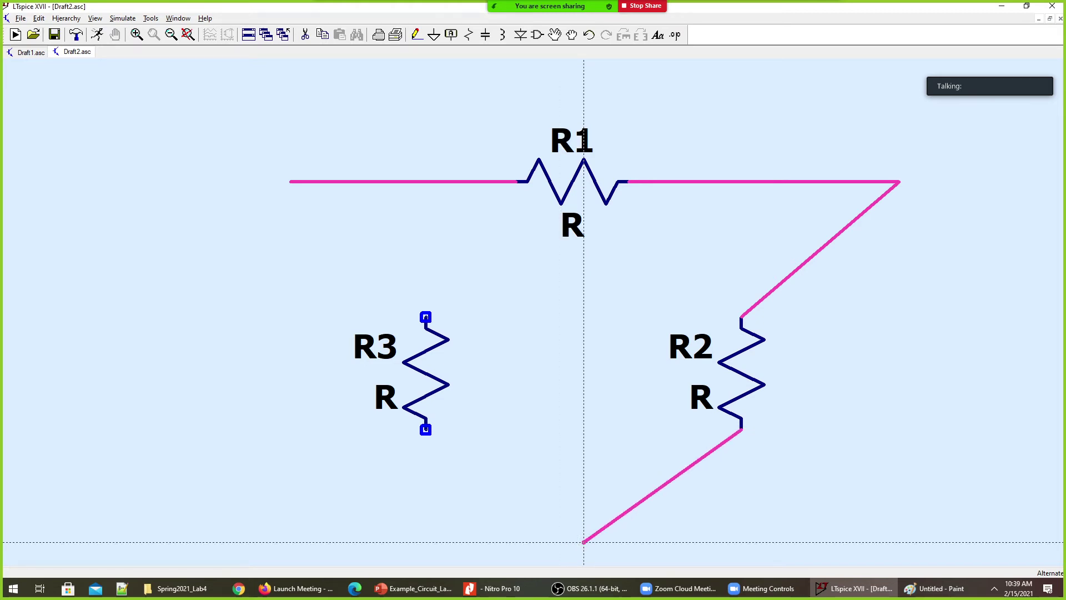
left_click(584, 542)
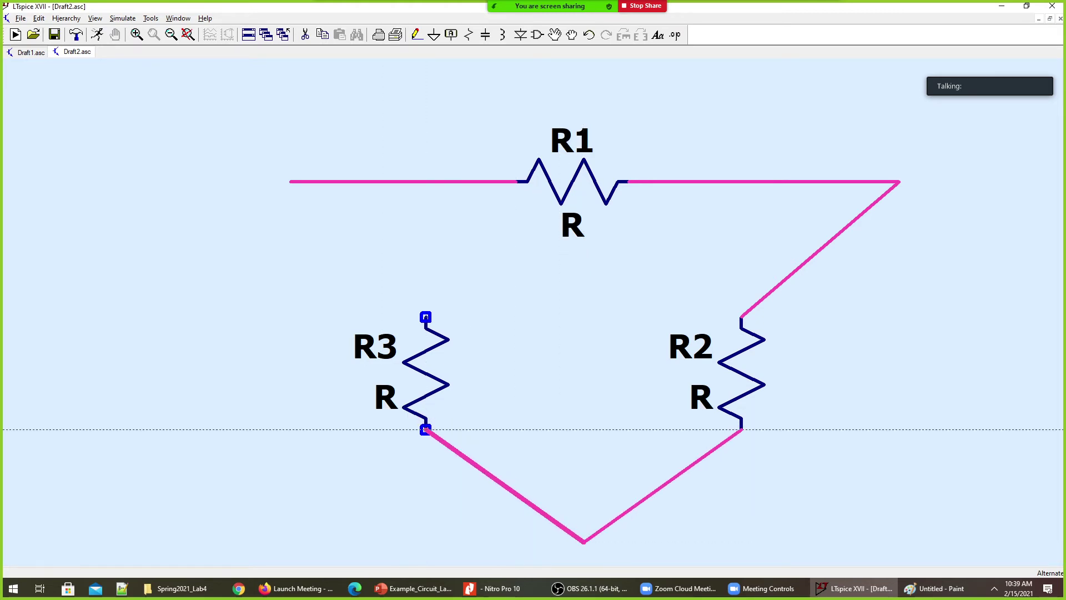
left_click(425, 429)
left_click(425, 318)
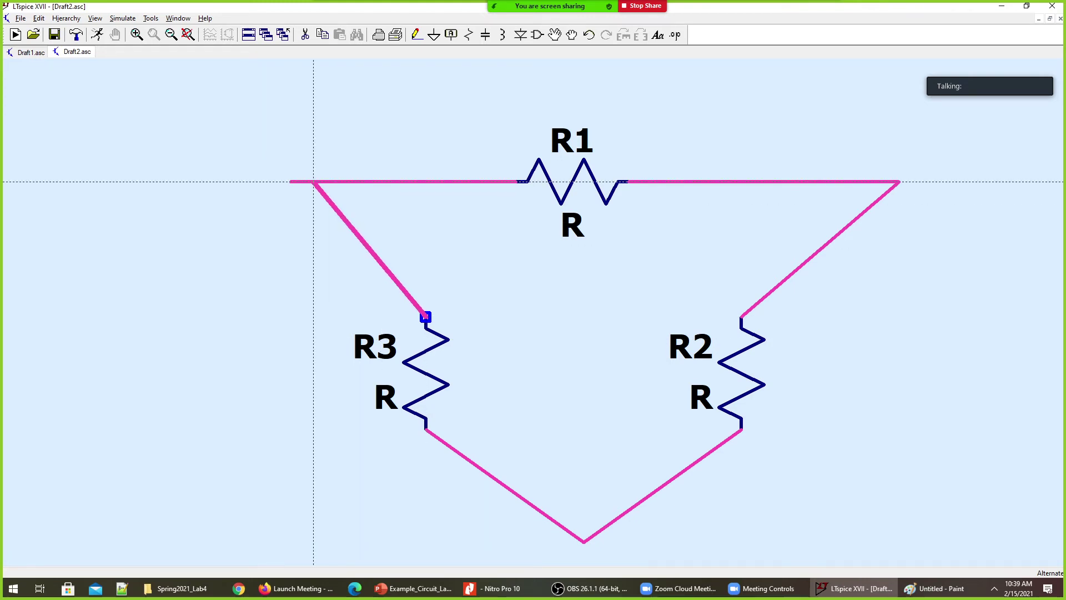
left_click(290, 181)
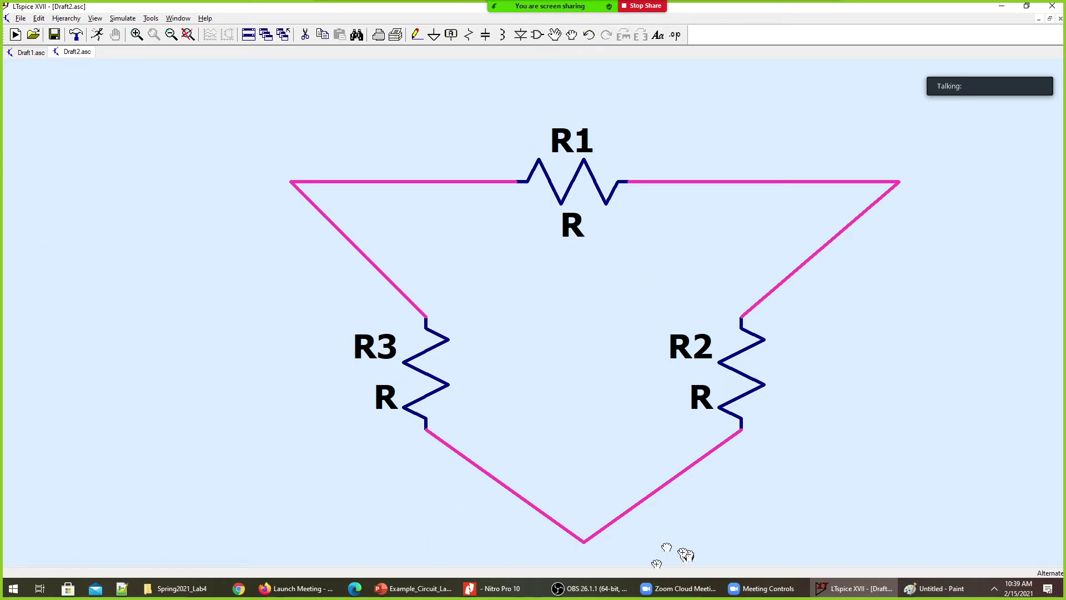
left_click_drag(688, 555, 523, 501)
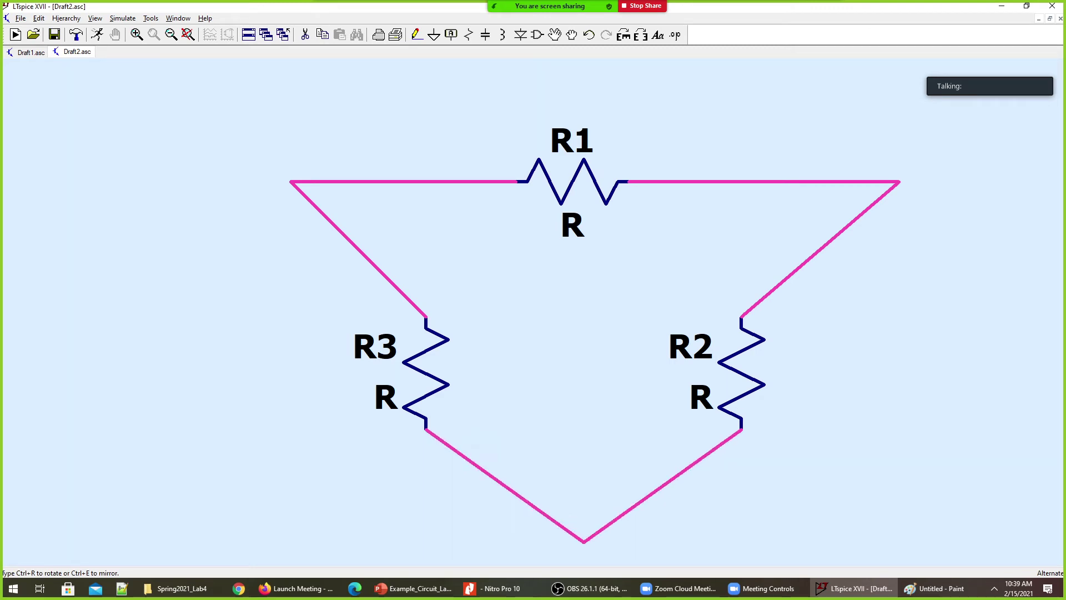
left_click(600, 489)
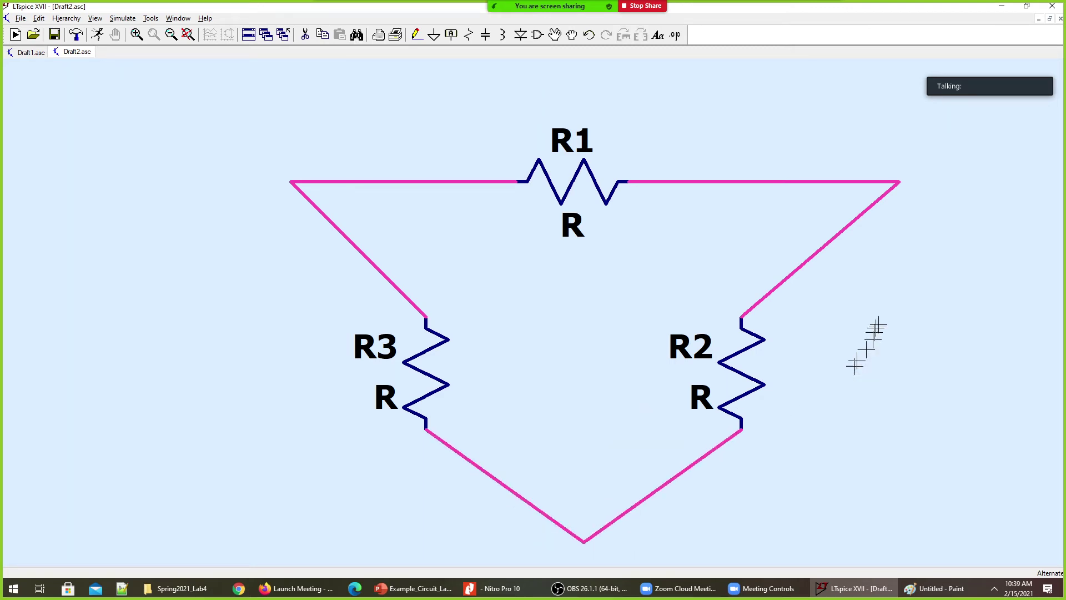
- Compare the delta with the PowerPoint slide and place a voltage source to the left of the delta in LTspice
scroll(487, 312, "down", 1)
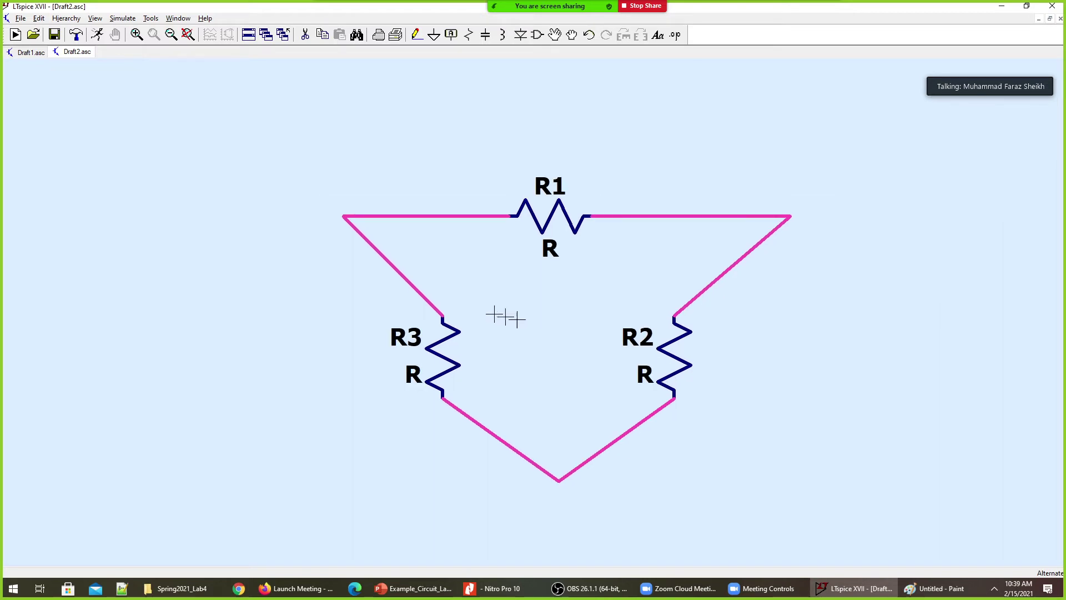
key("alt+Tab")
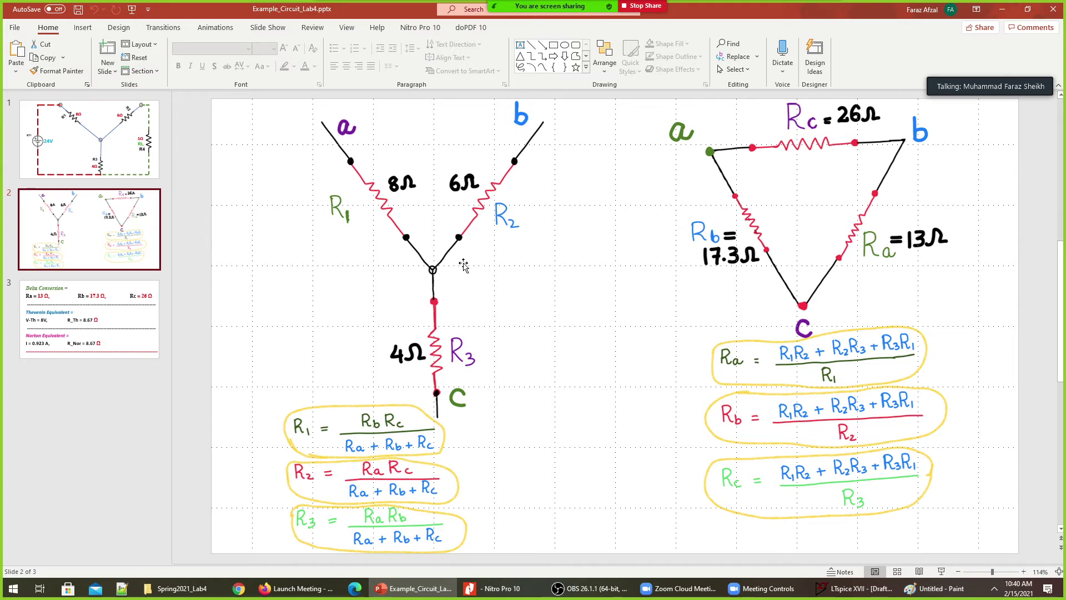
key("alt+Tab")
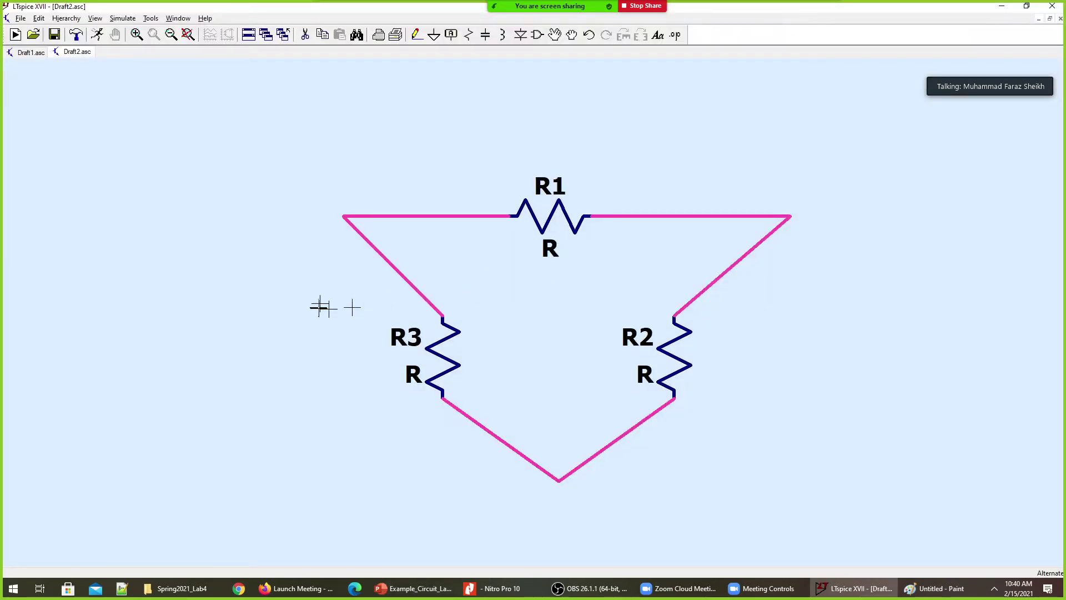
key("v")
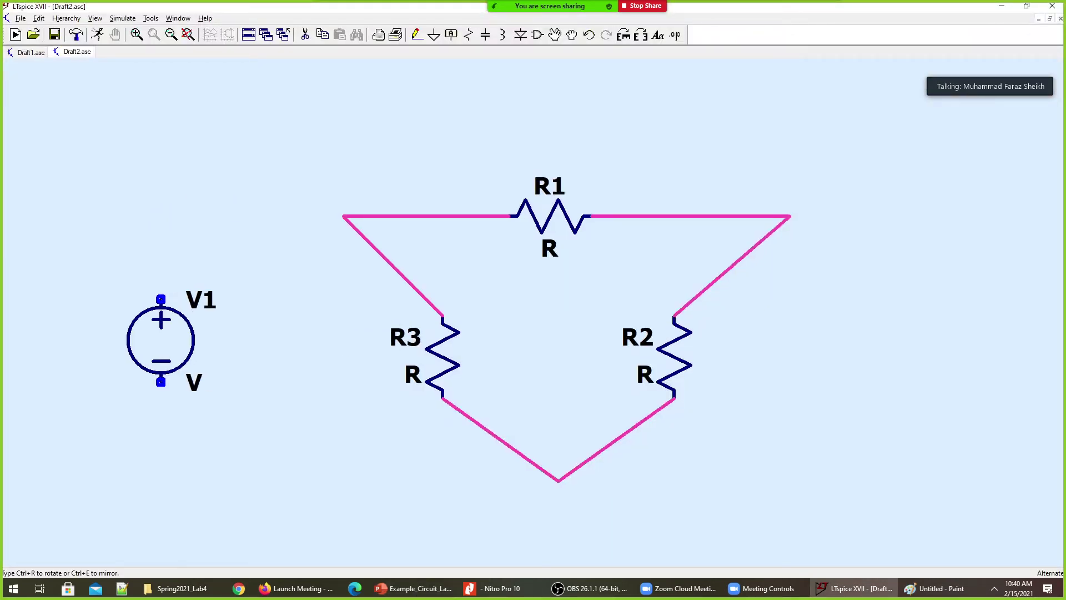
left_click(154, 356)
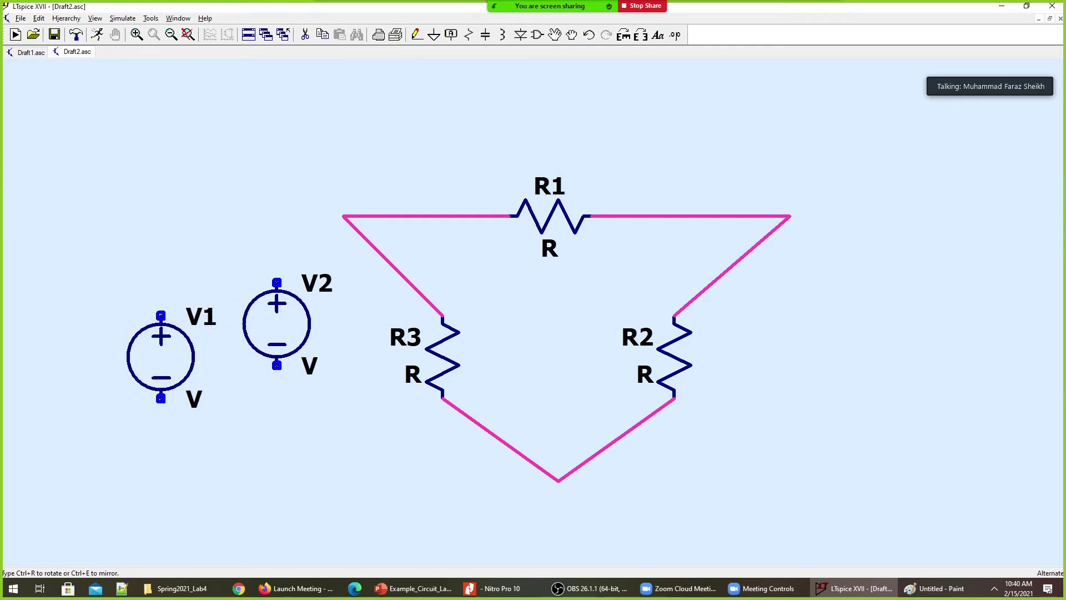
- Wire the source's positive terminal to the delta's upper-left corner and its negative terminal to the bottom corner
key("F3")
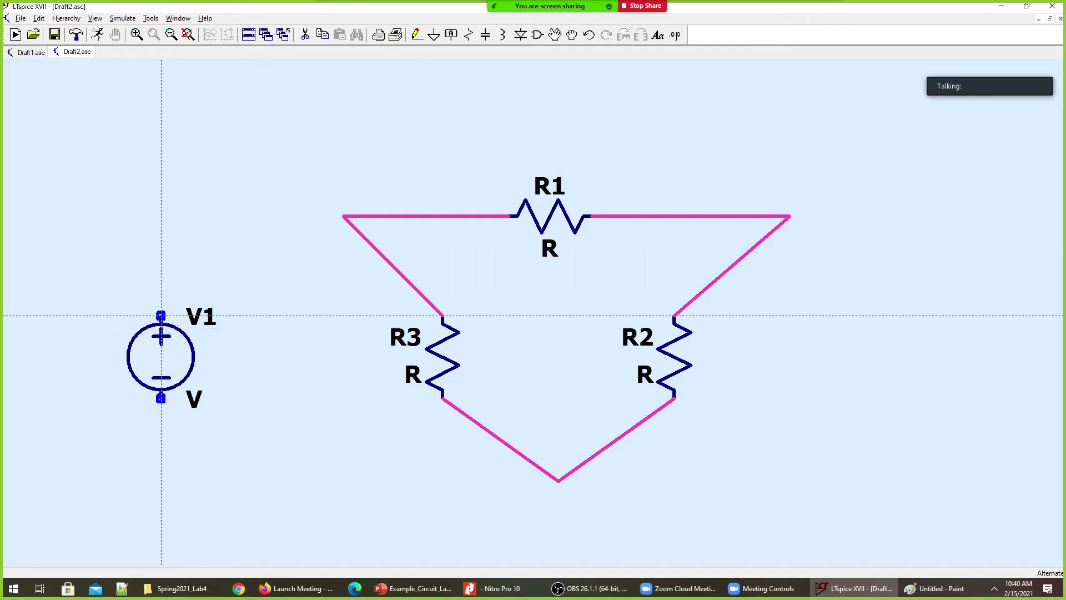
left_click(161, 315)
left_click(161, 215)
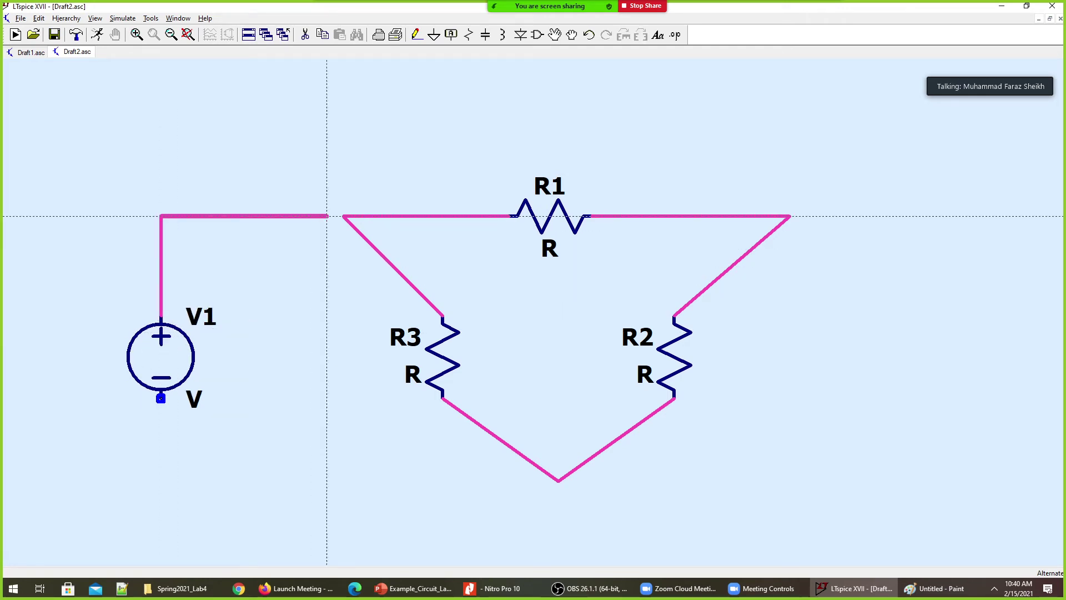
left_click(343, 216)
key("Escape")
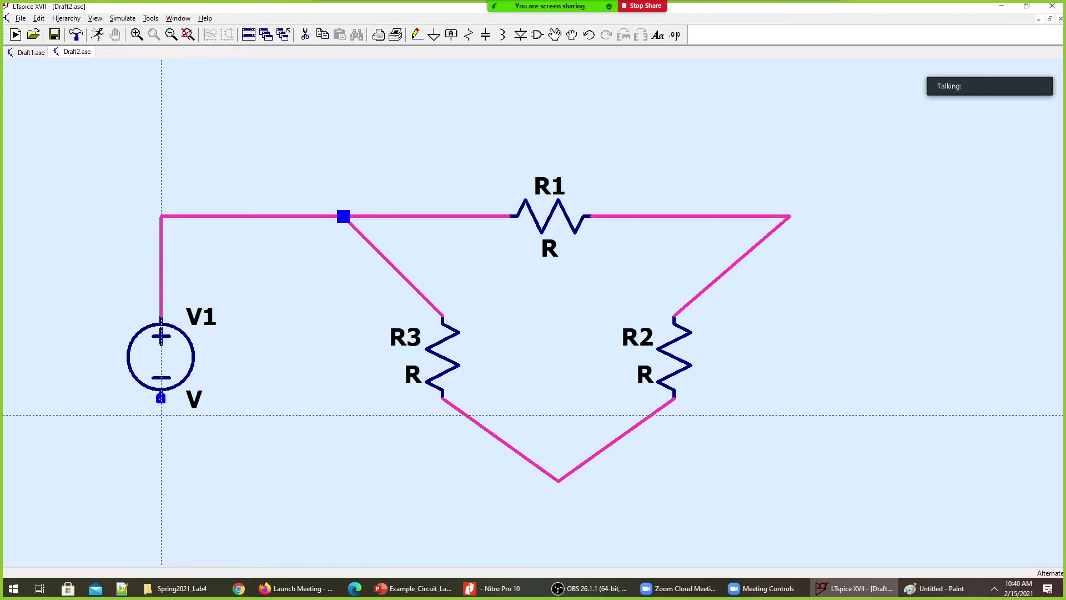
left_click(161, 398)
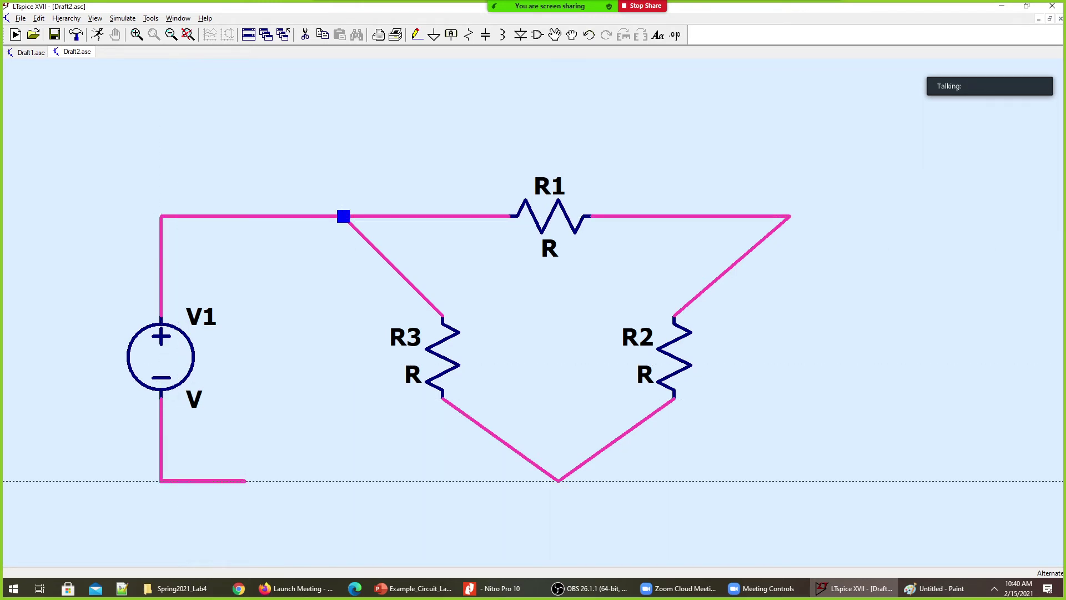
left_click(558, 481)
- Wire the delta's upper-right corner around to its bottom corner and insert a vertical resistor in that outer branch
left_click(789, 216)
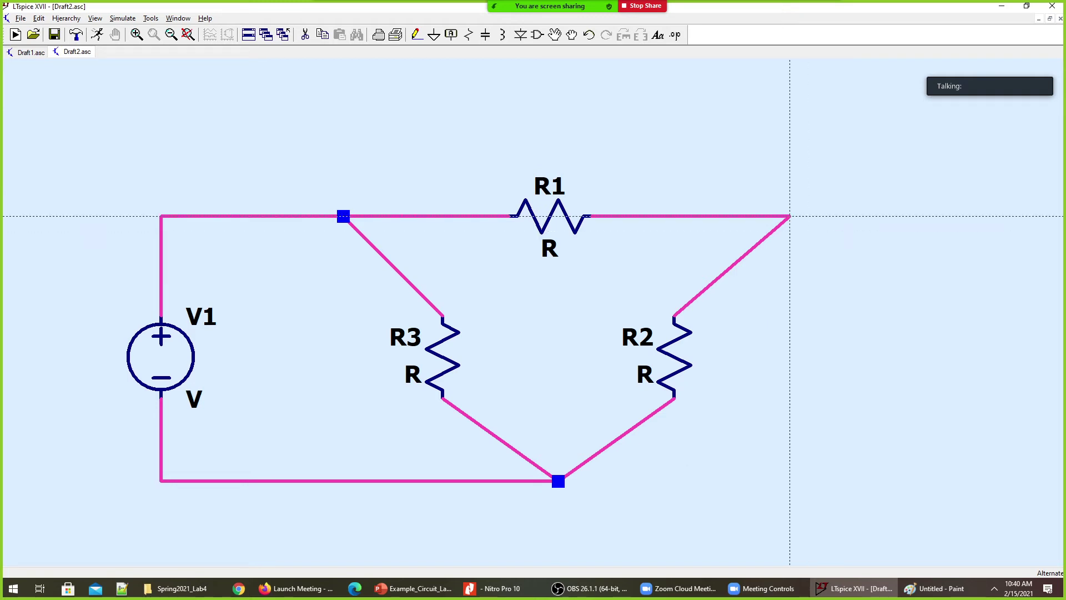
left_click(840, 216)
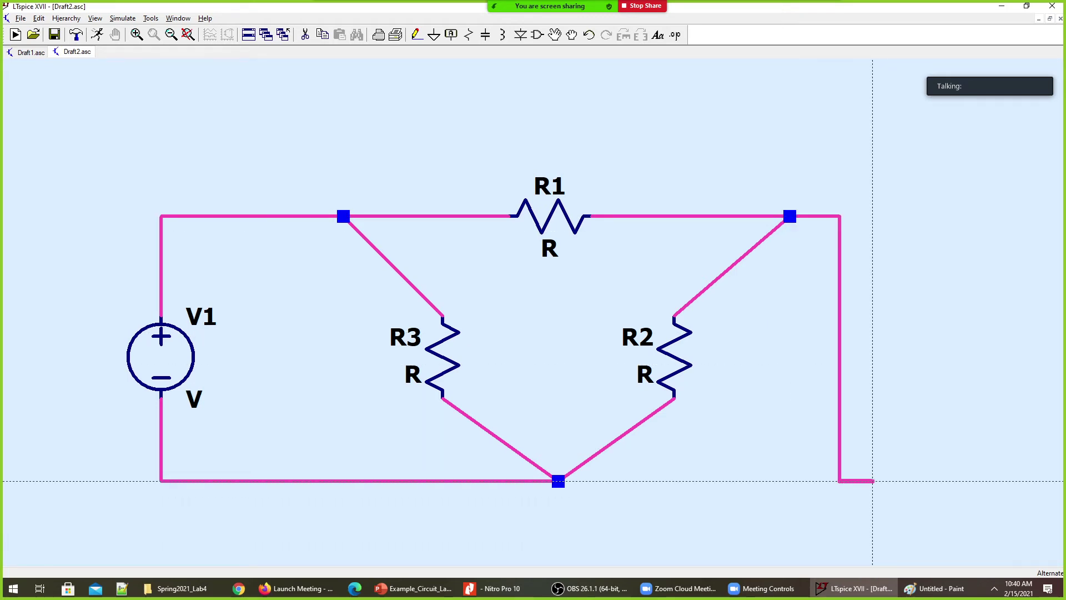
left_click(558, 481)
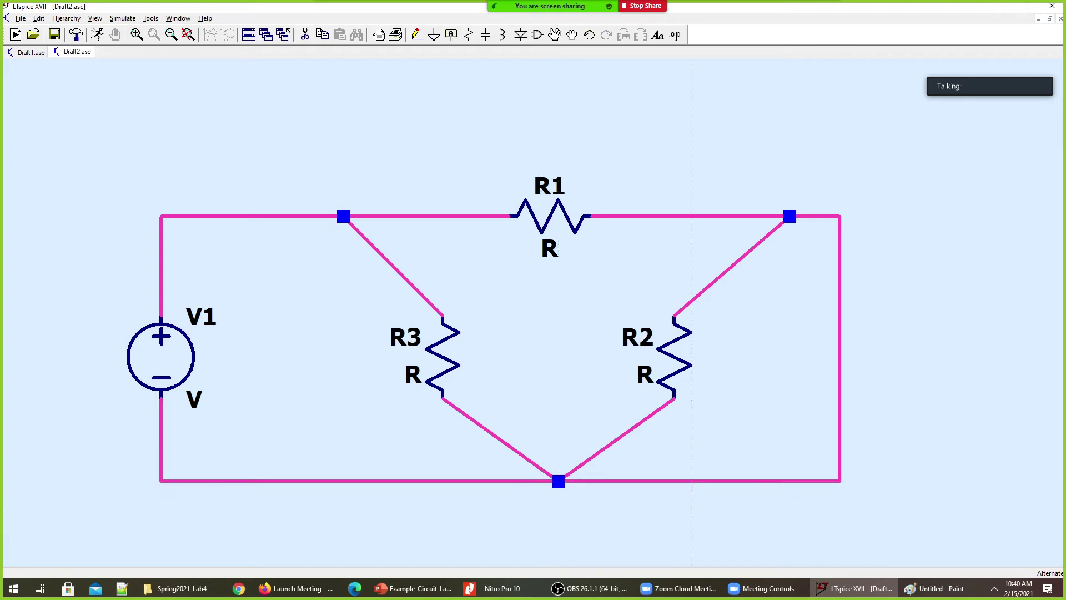
key("r")
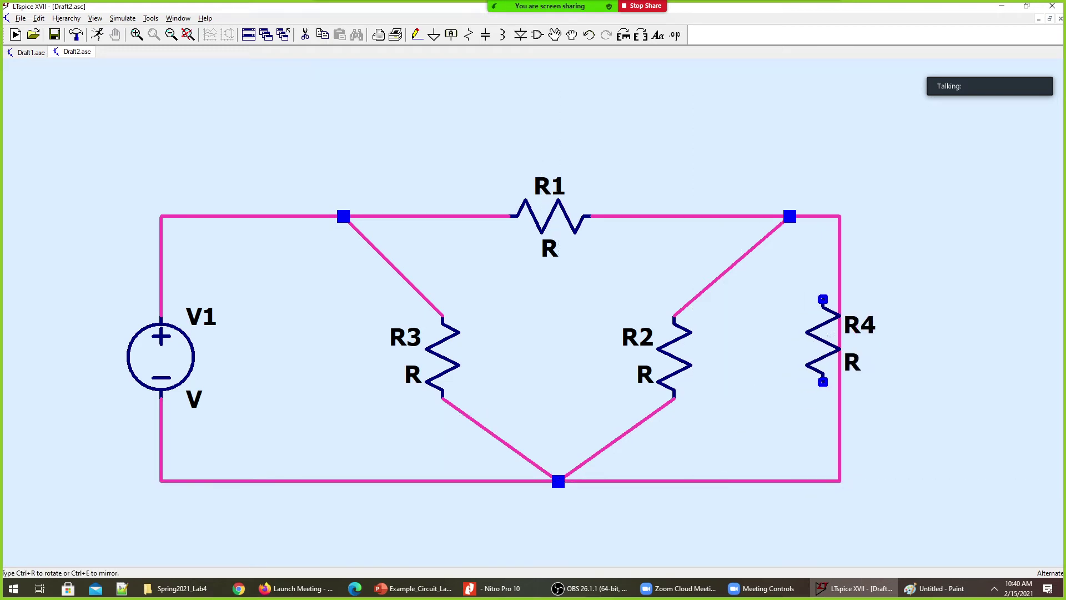
left_click(840, 316)
key("Escape")
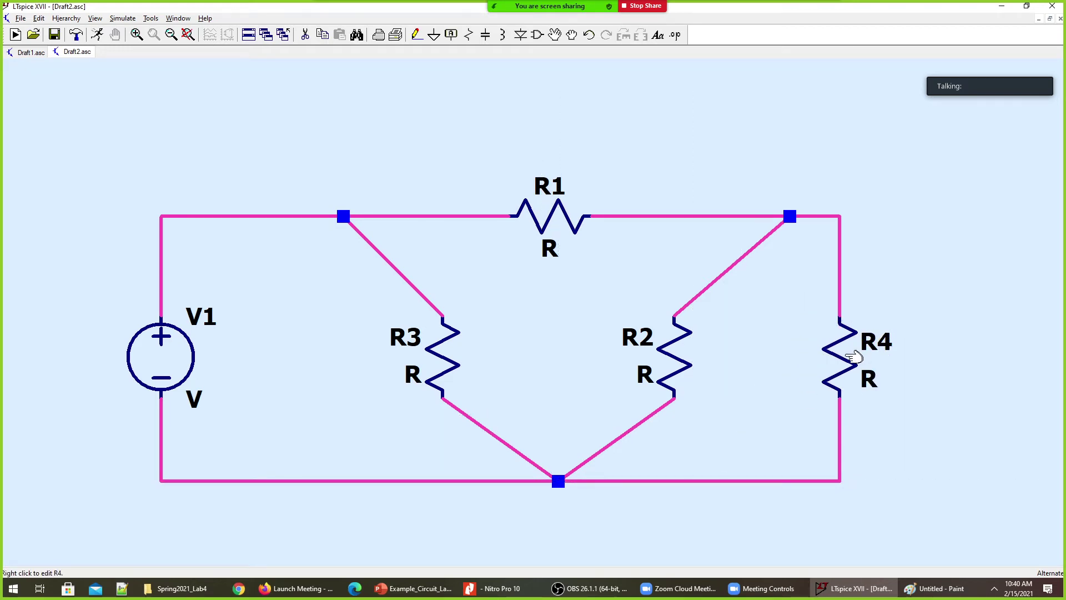
- Set the resistance of load resistor R4 in the outer branch to 1 Ω
right_click(843, 357)
type("1")
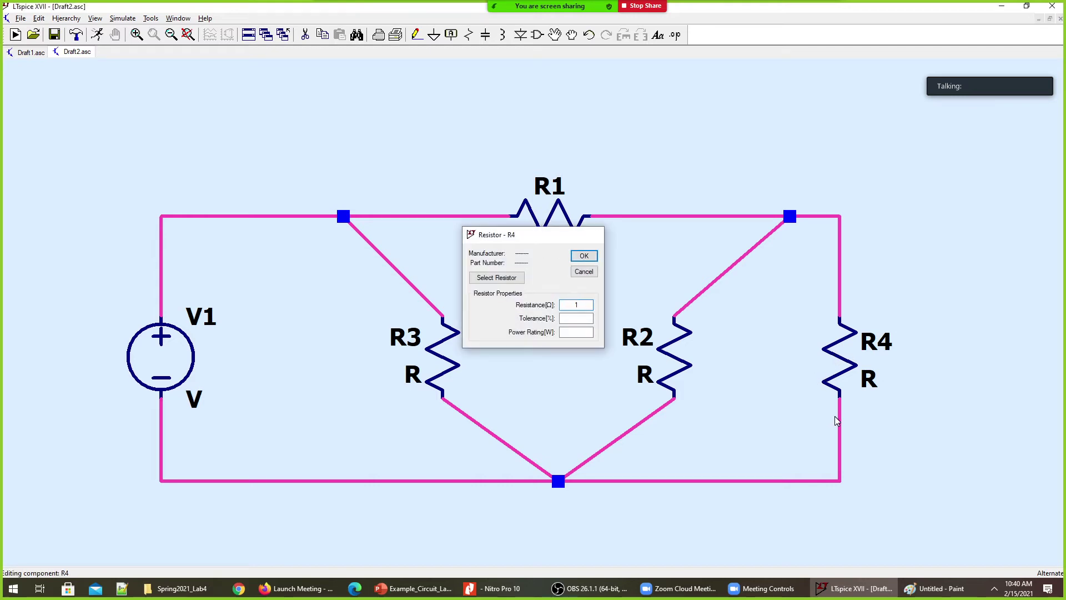
key("Return")
- Check the delta values on the PowerPoint slide and set resistor R1 in LTspice to 26 Ω
key("alt+Tab")
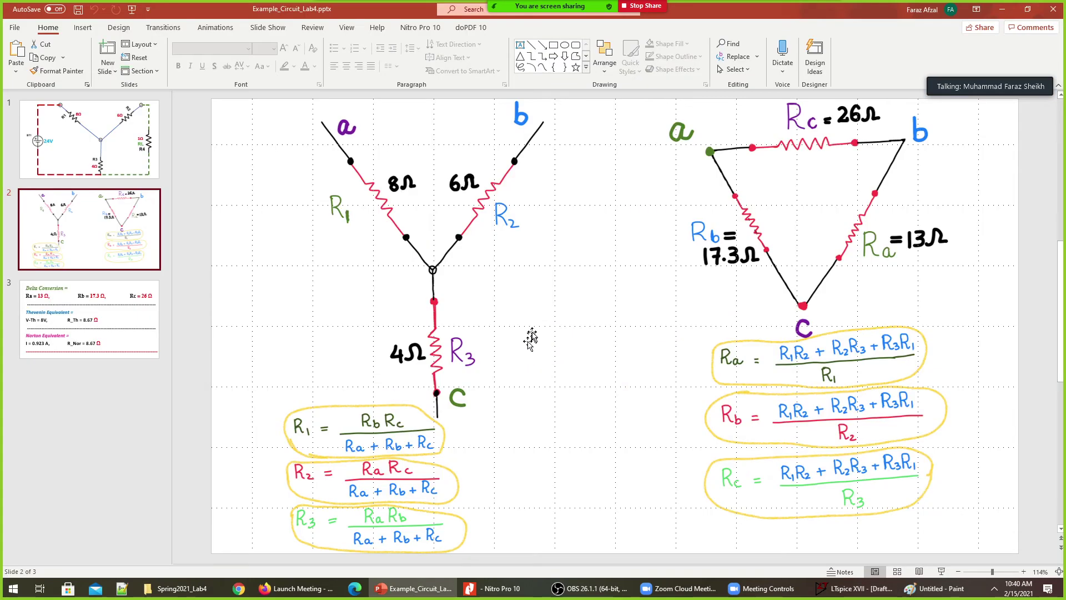
key("alt+Tab")
right_click(558, 212)
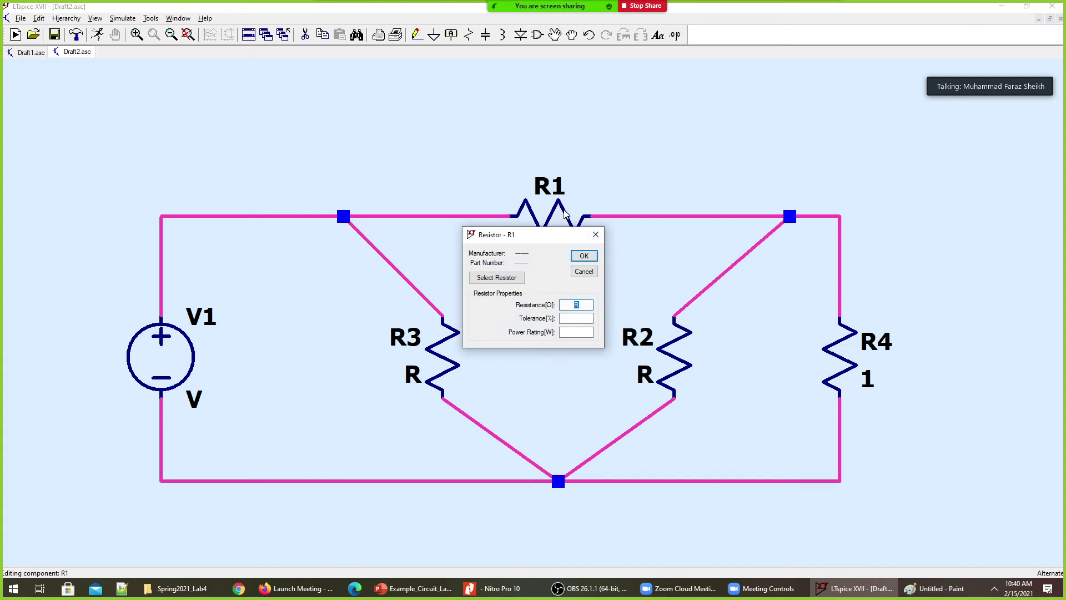
type("26")
key("Return")
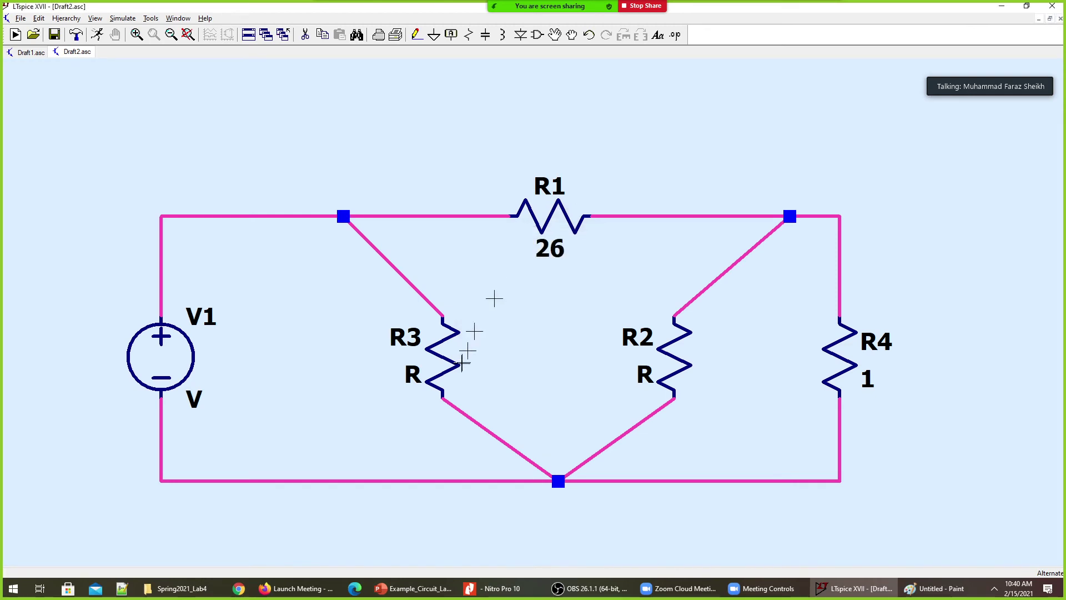
- Set resistor R3 to 17.3 Ω, then switch to PowerPoint to consult the delta values on slide 2
right_click(437, 360)
type("17")
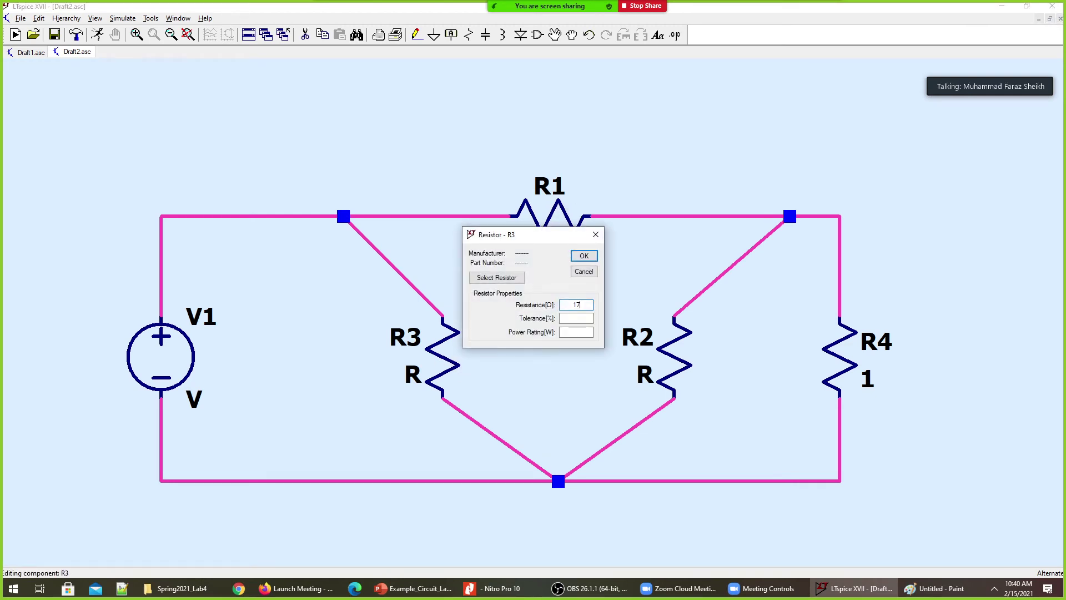
type(".3")
key("Return")
key("alt+Tab")
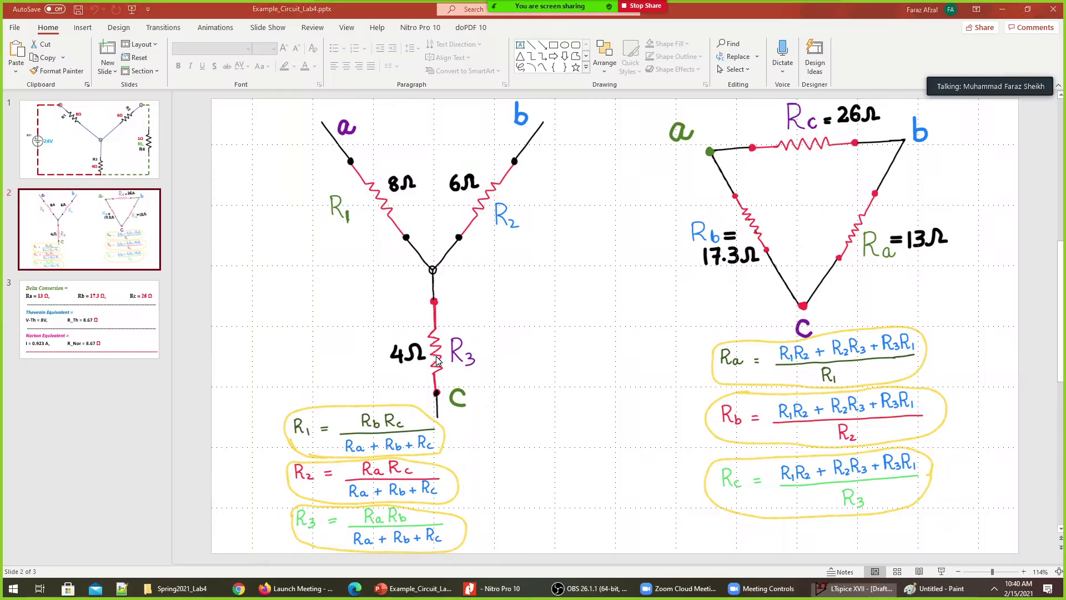
- Return to LTspice, set resistor R2 of the delta to 13 Ω and glance through the open windows
key("alt+Tab")
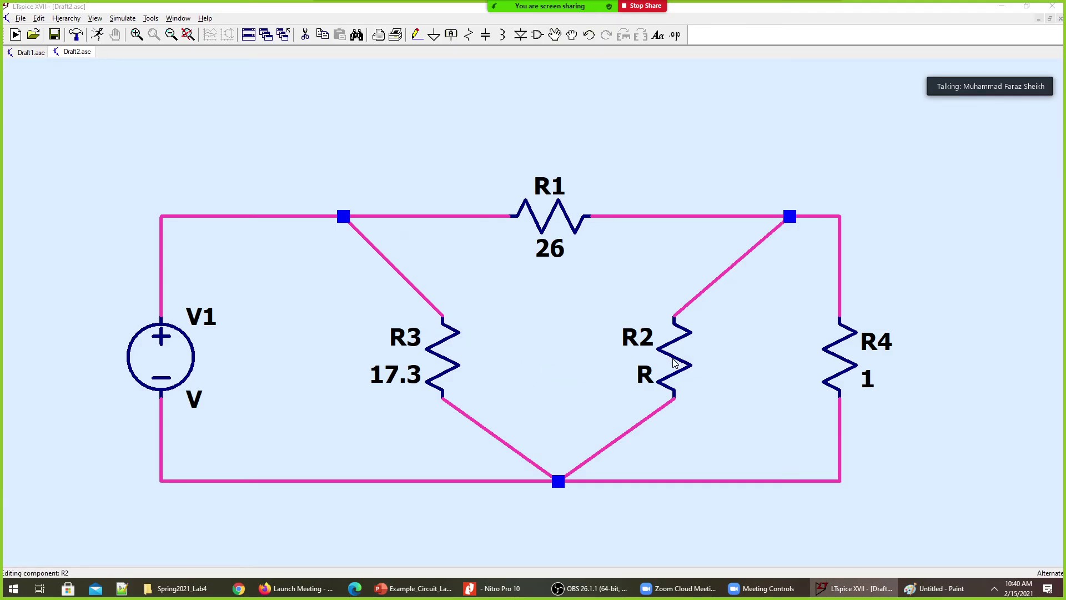
right_click(674, 361)
type("13")
key("Return")
key("alt+Tab")
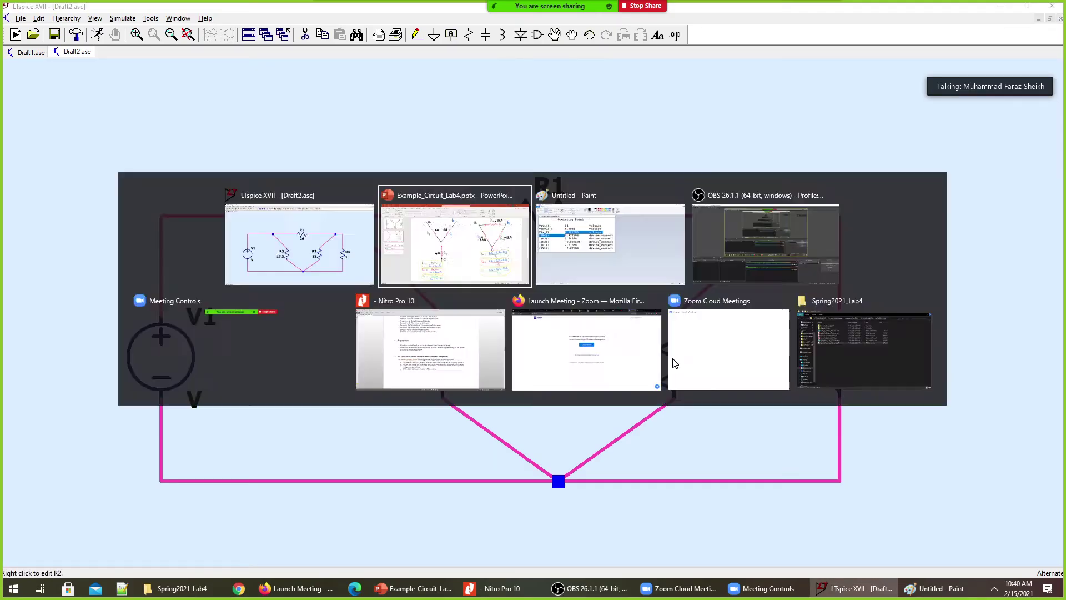
key("alt+Tab")
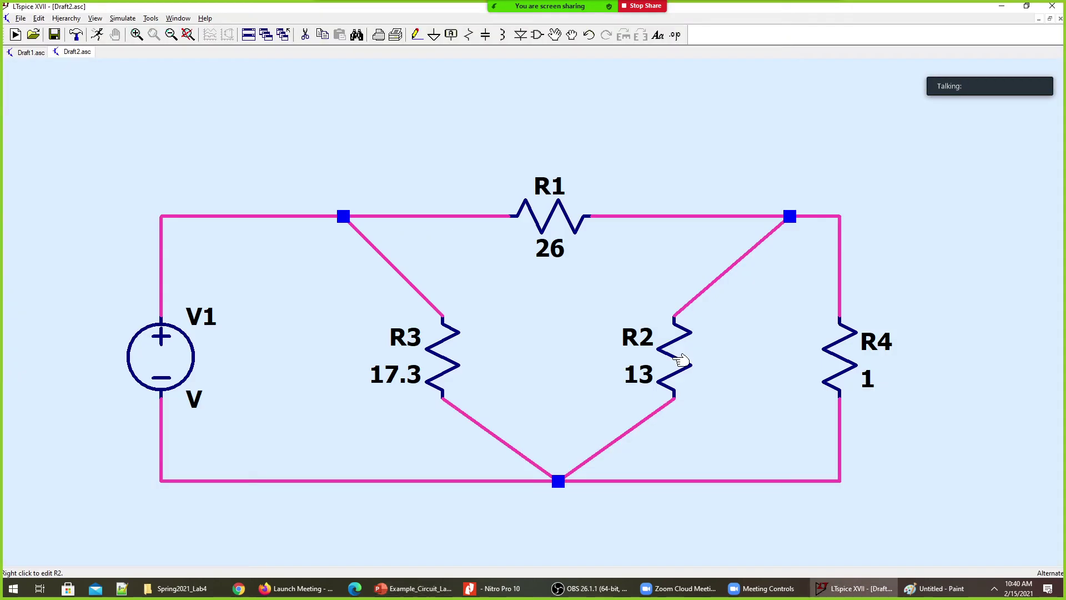
- Set source V1 to 24 V and move the whole source branch closer to the delta, keeping its wires attached
right_click(186, 371)
type("24")
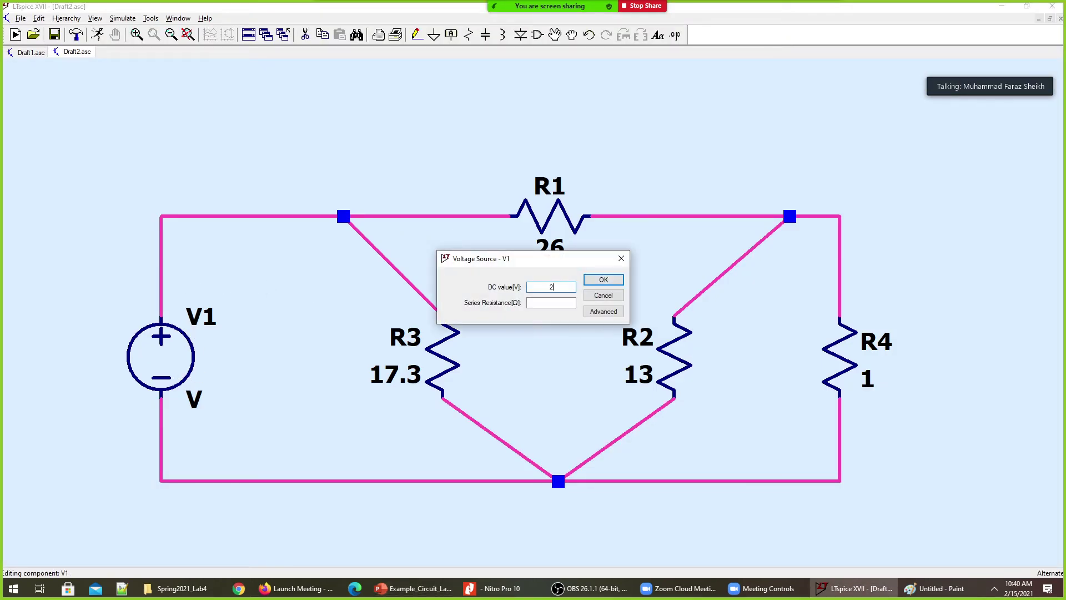
key("Return")
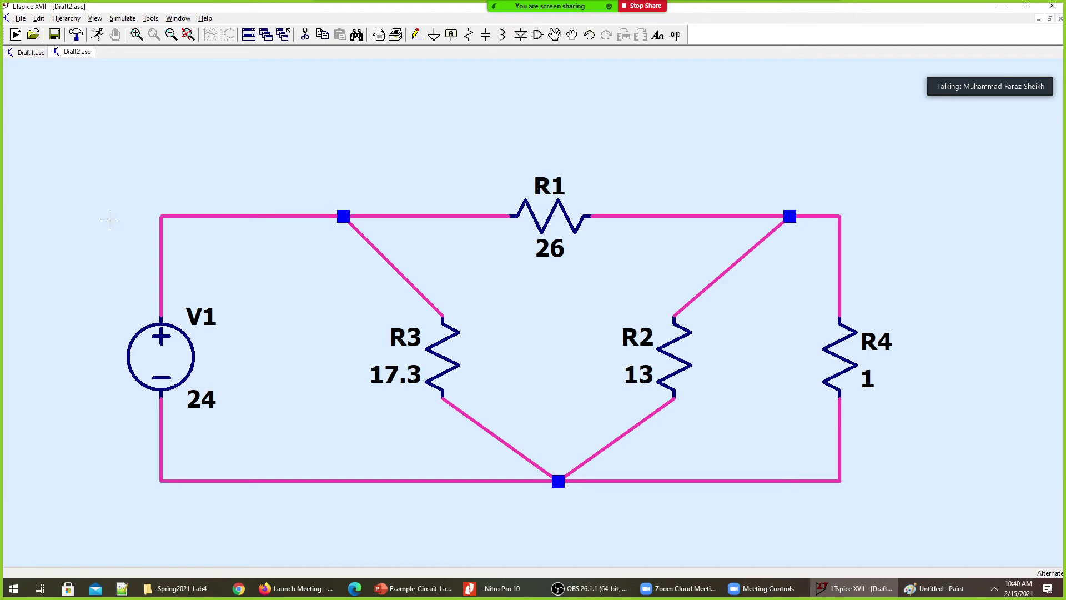
key("F8")
left_click_drag(105, 179, 222, 503)
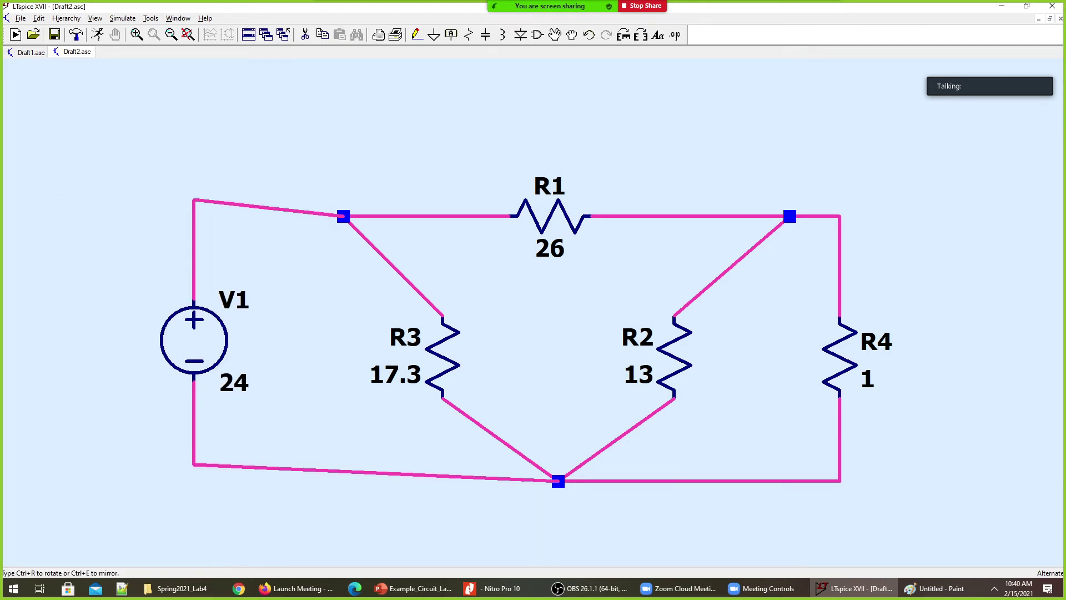
left_click(249, 339)
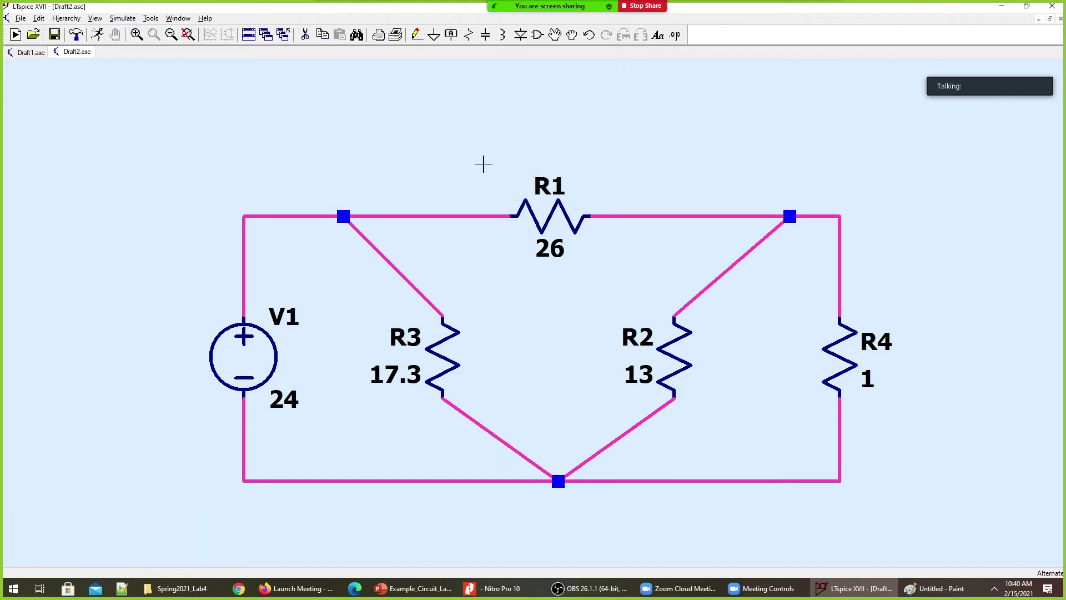
- Label the delta's upper-left node Vin and its upper-right node V_L
key("F4")
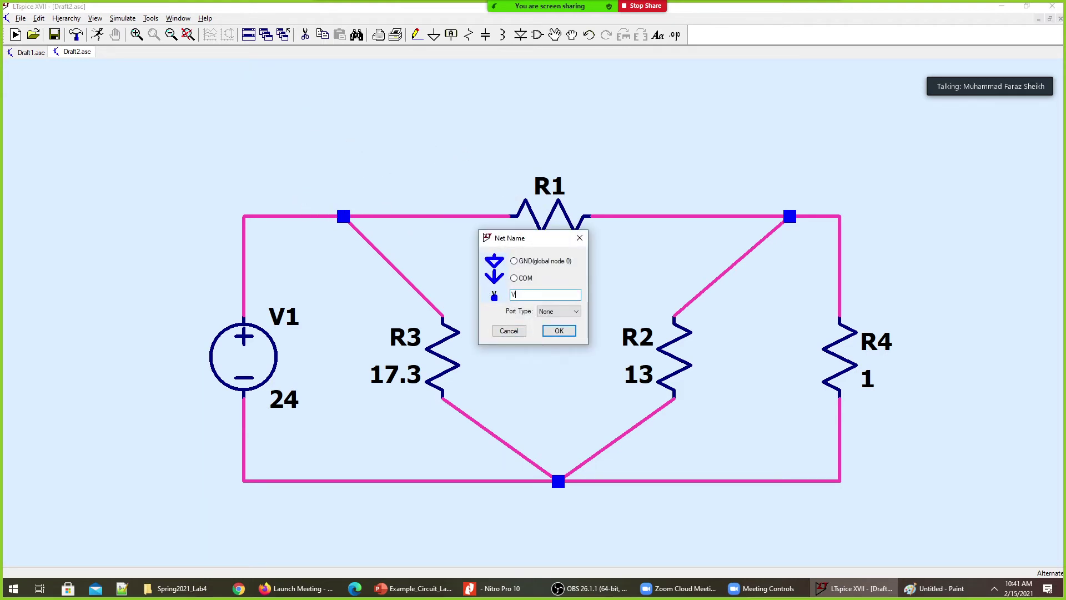
type("Vin")
key("Return")
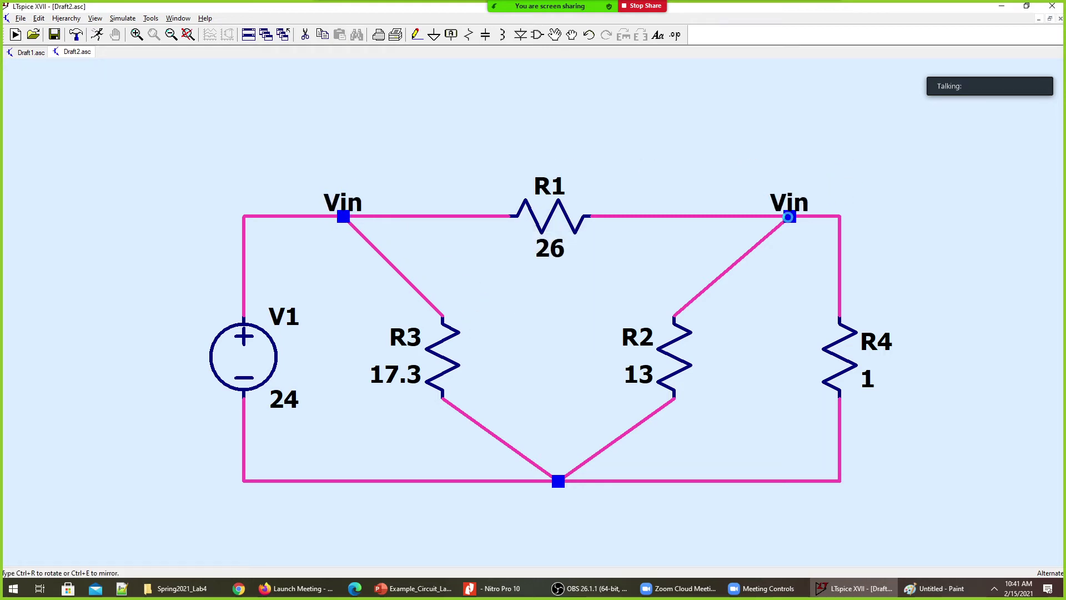
left_click(791, 220)
key("F4")
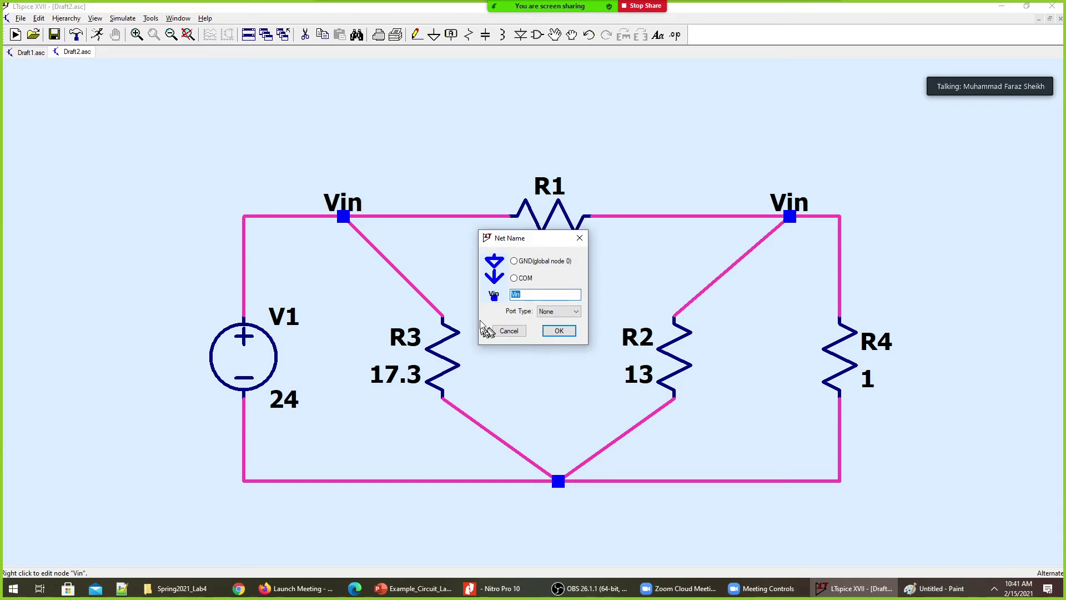
key("BackSpace")
key("BackSpace")
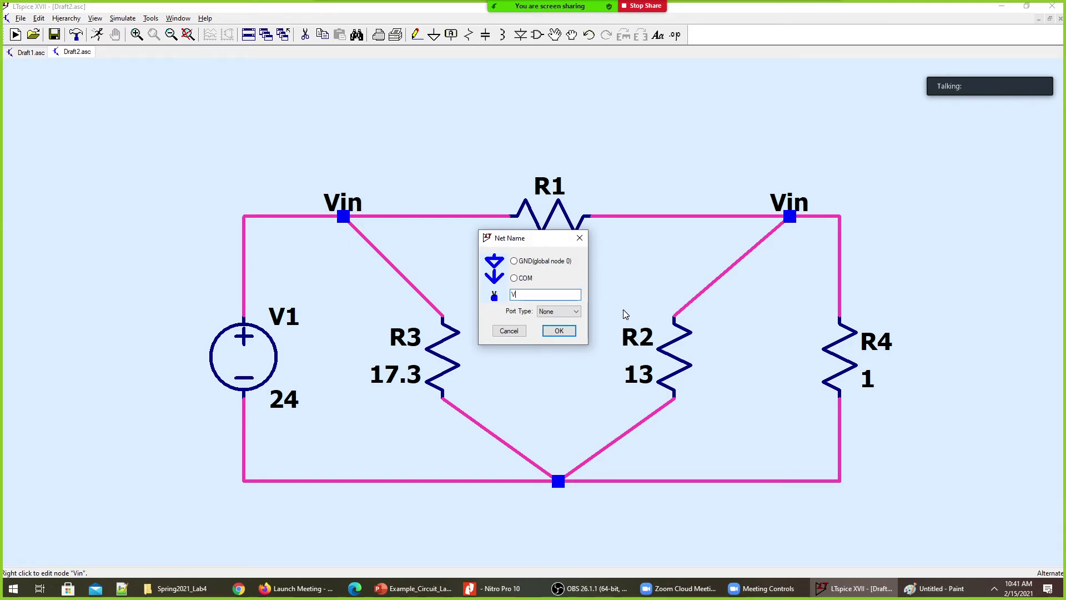
type("_L")
key("Return")
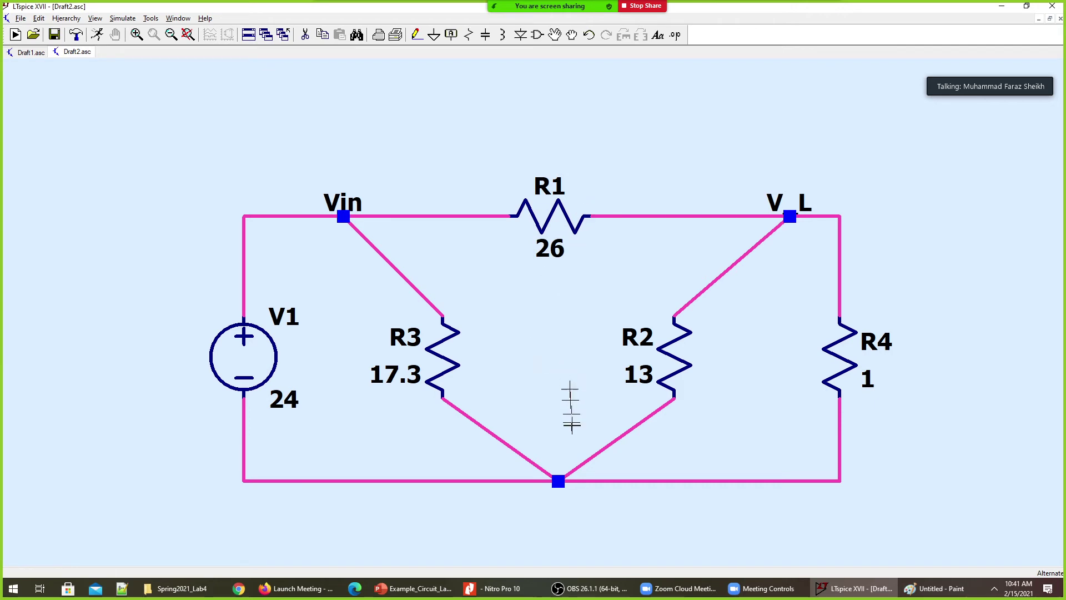
- Place a ground symbol below the delta's bottom node and wire it to that node
key("g")
left_click(558, 481)
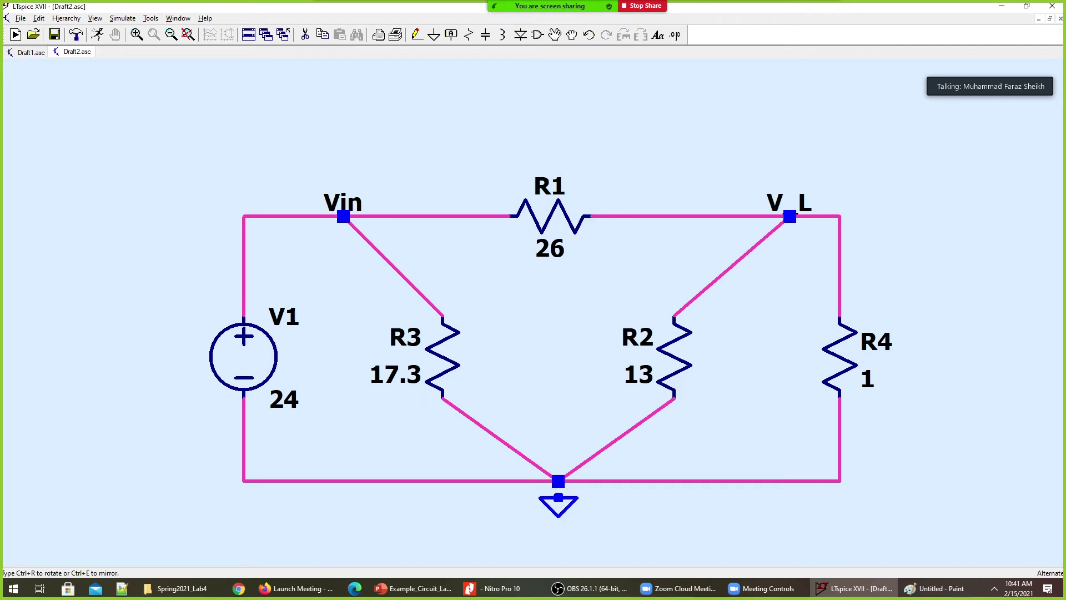
key("F3")
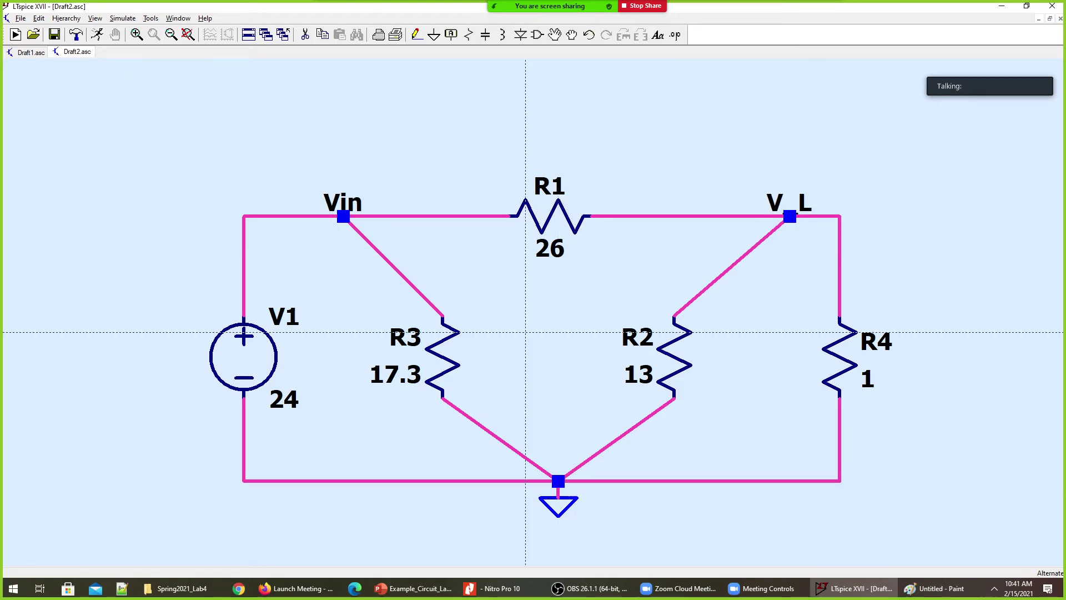
key("Escape")
- Run a transient simulation of the delta circuit with a stop time of 1 and fit the schematic to its window
left_click(98, 35)
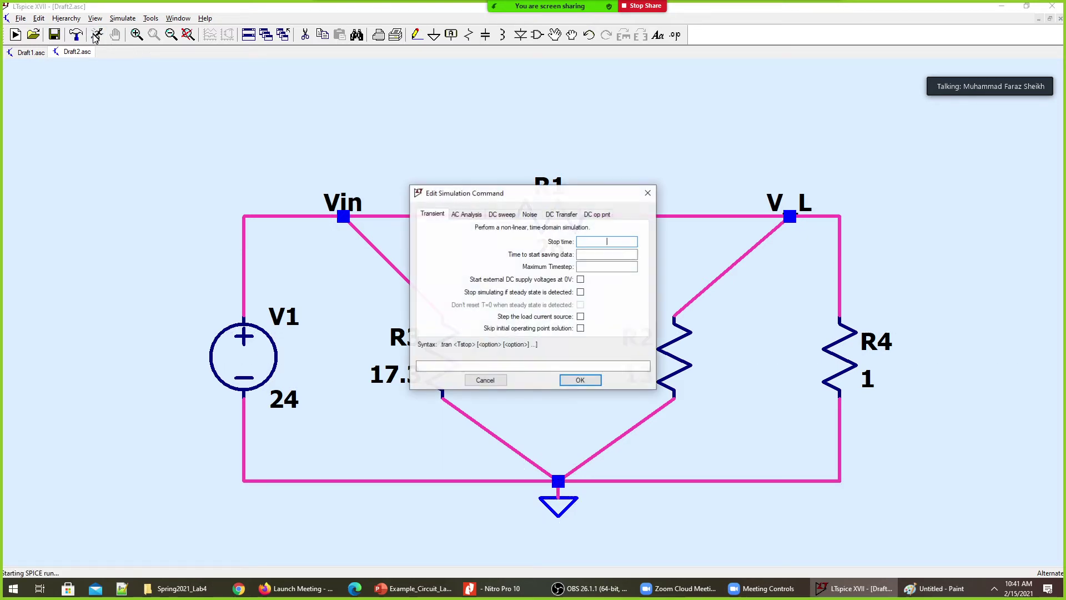
type("1")
key("Return")
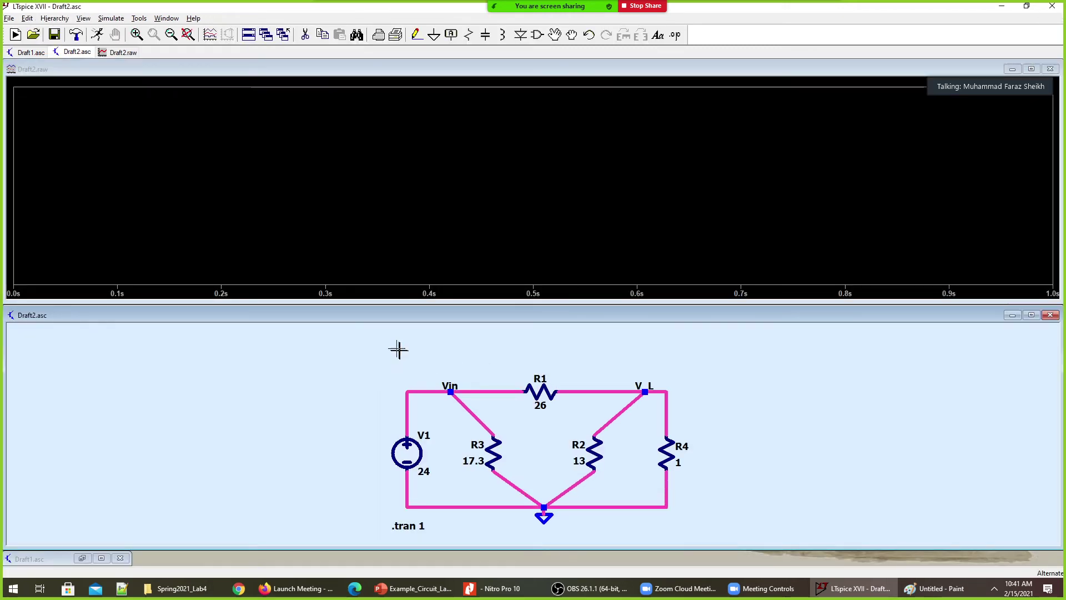
left_click(191, 40)
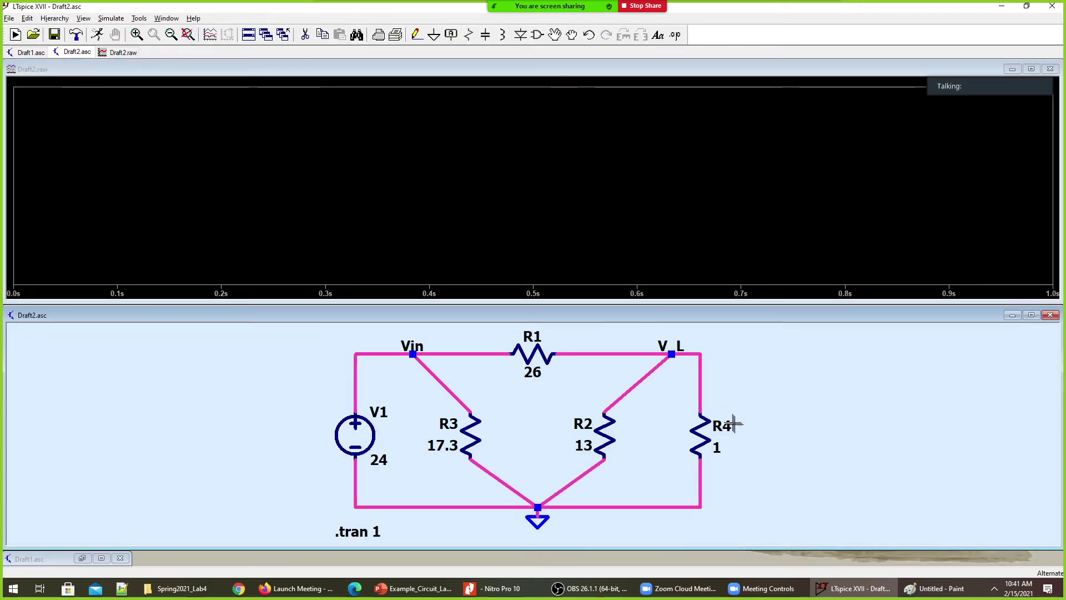
- Plot the V_L voltage, R4's current and R4's power, comparing voltage and current with the Y-circuit operating point saved in Paint
left_click(701, 381)
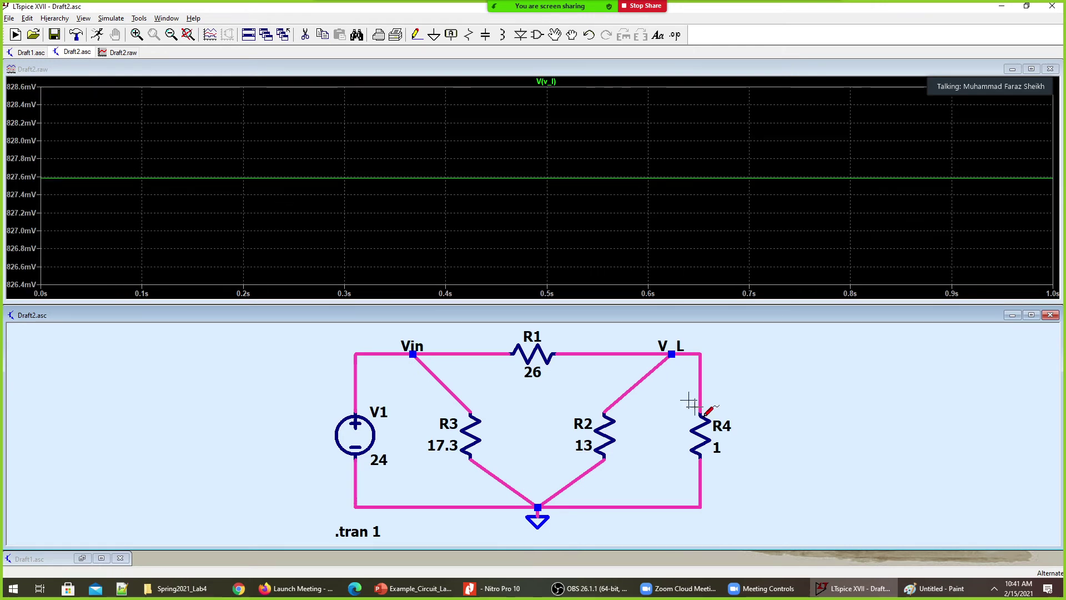
left_click(710, 442)
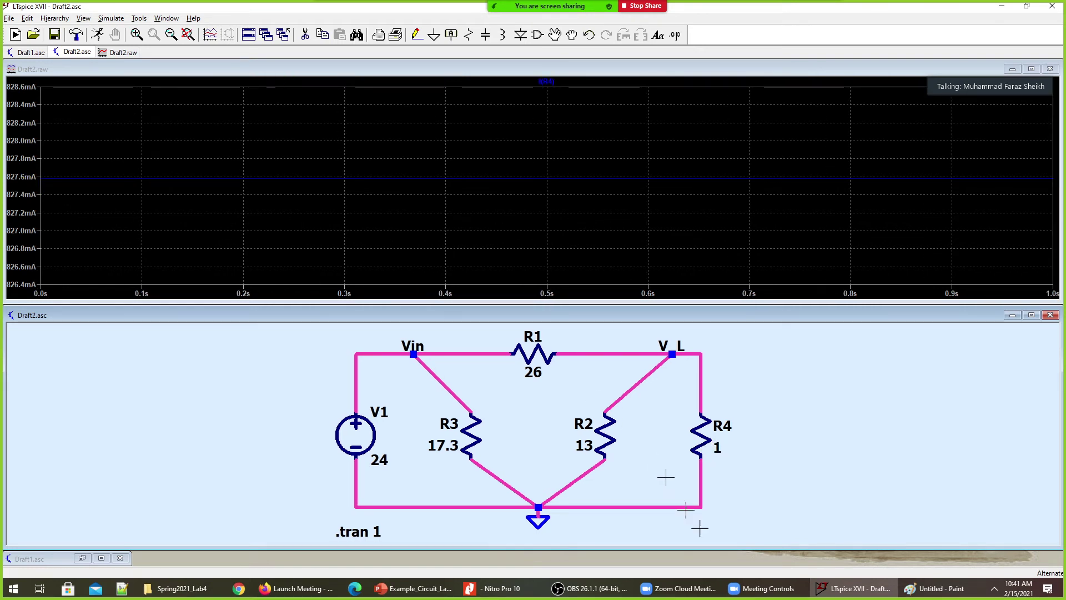
left_click(937, 595)
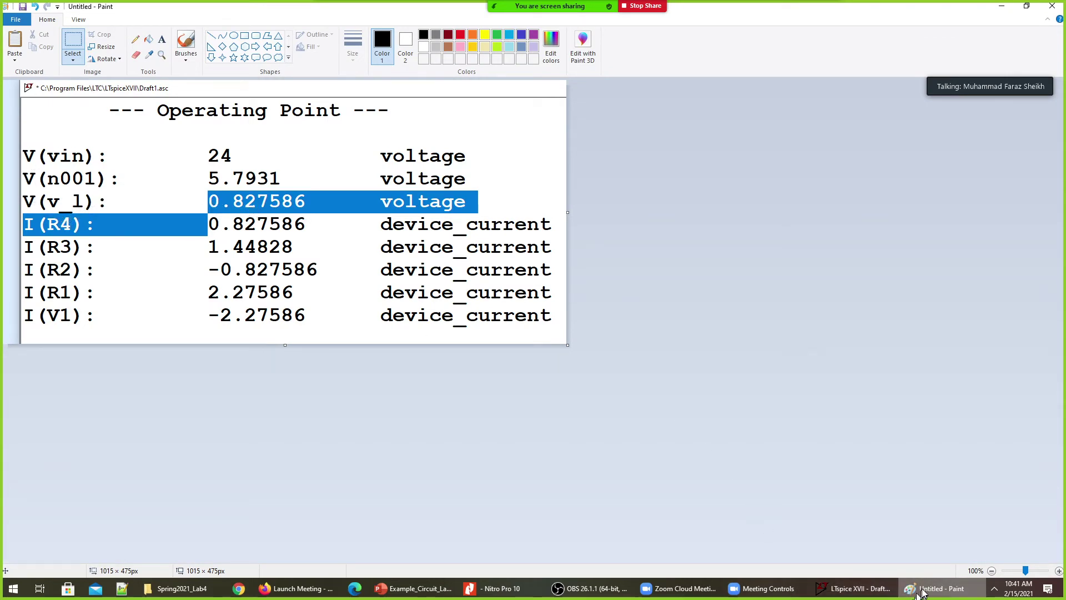
left_click(850, 588)
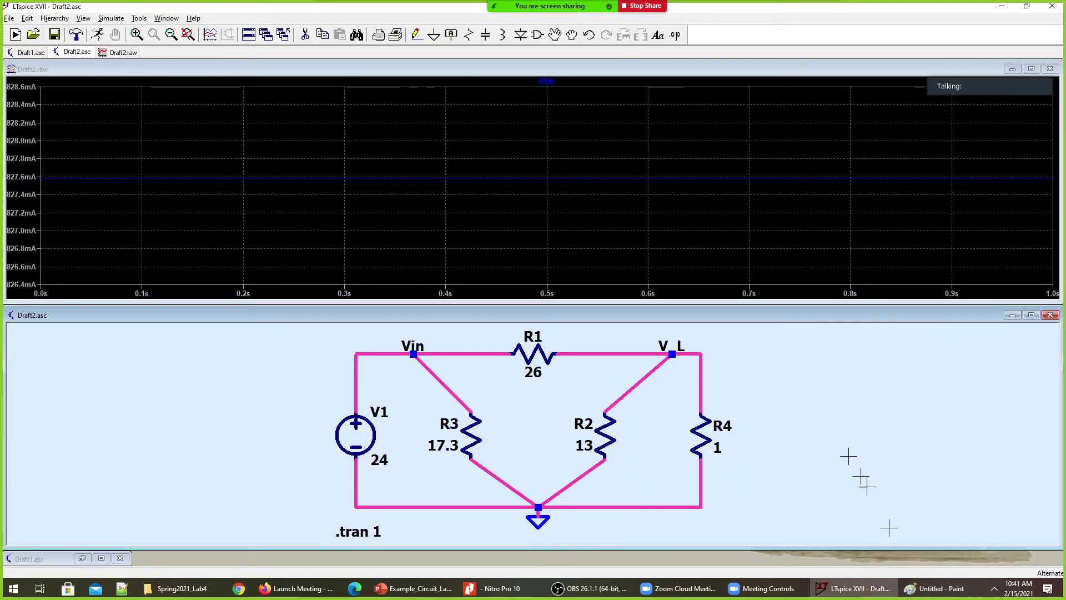
left_click(706, 440, "alt")
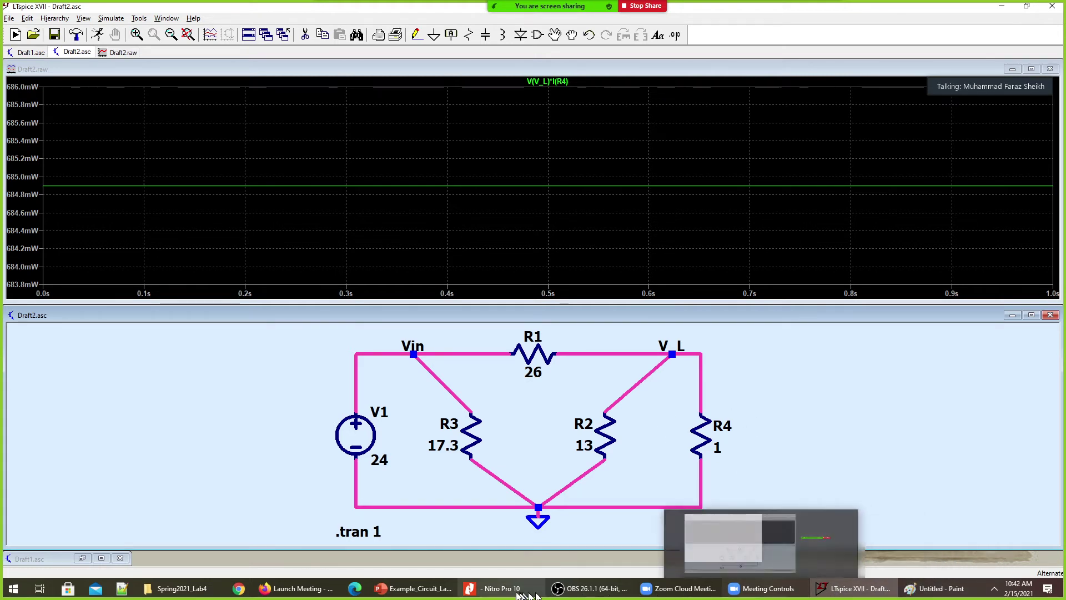
- Consult the lab document in Nitro Pro, the Y circuit on PowerPoint slide 1 and the equivalent-circuit values on slide 3
mouse_move(496, 589)
left_click(495, 555)
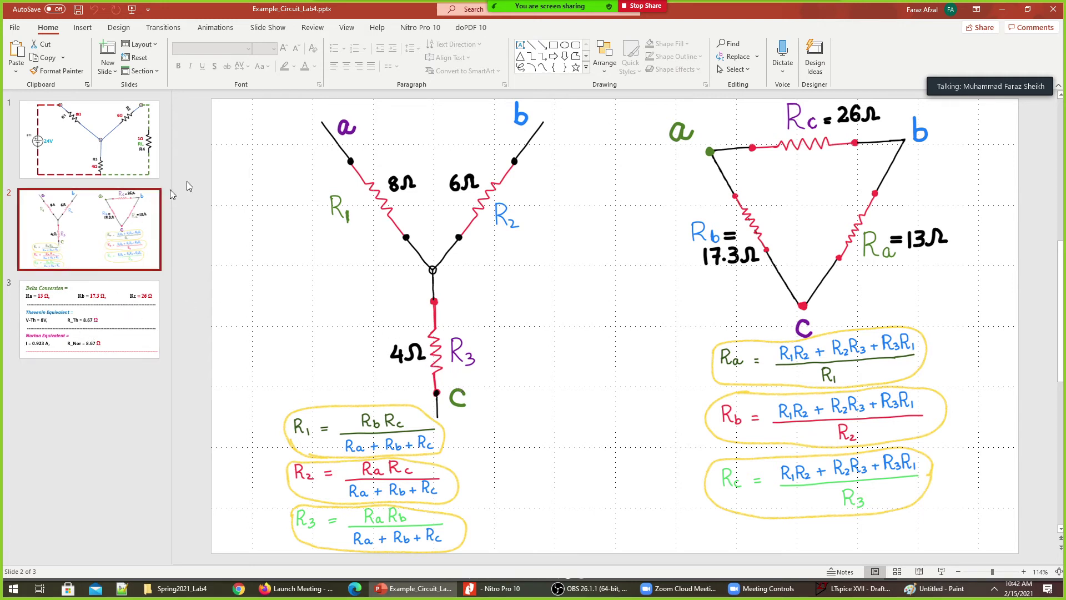
left_click(92, 156)
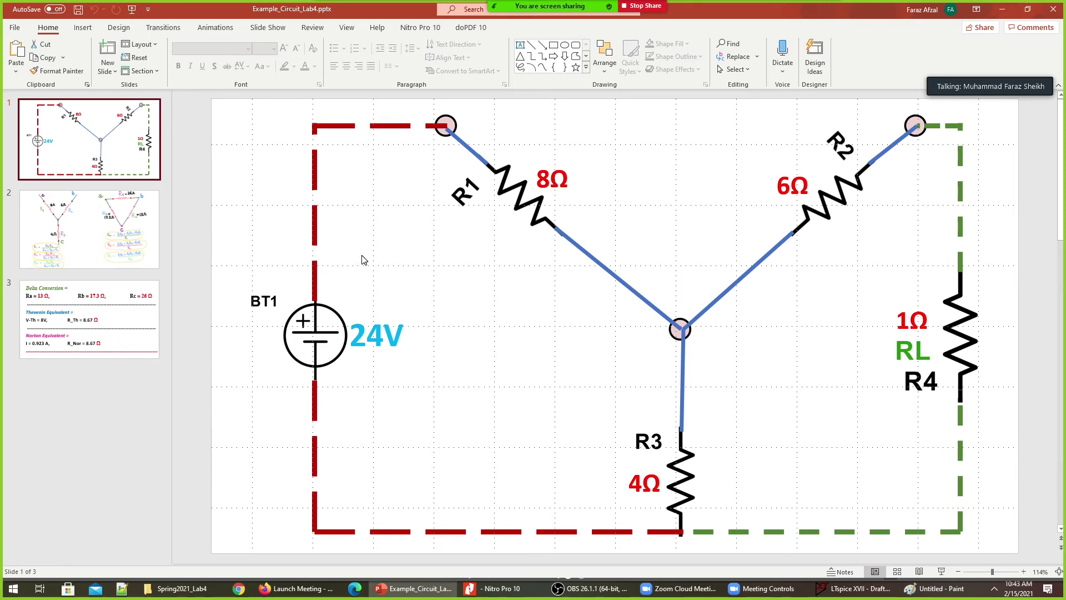
mouse_move(184, 577)
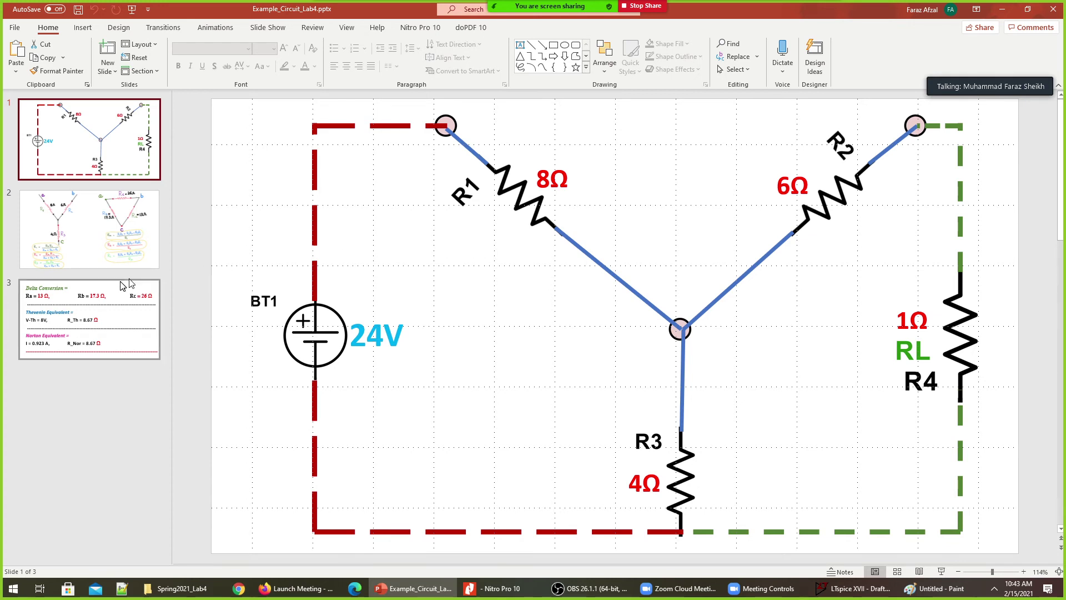
left_click(67, 311)
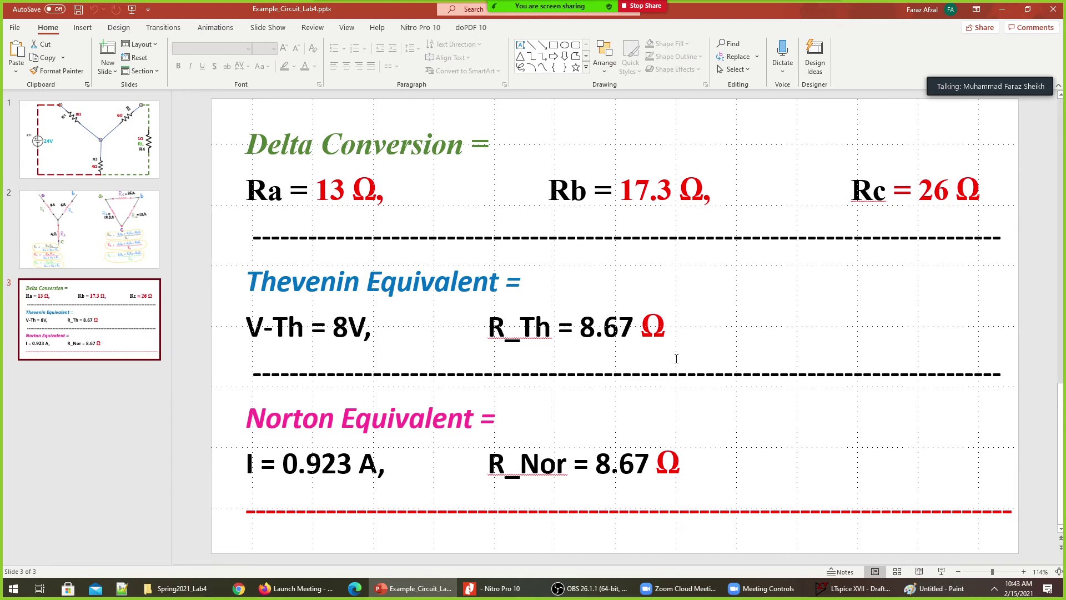
key("alt+Tab")
key("alt+Tab")
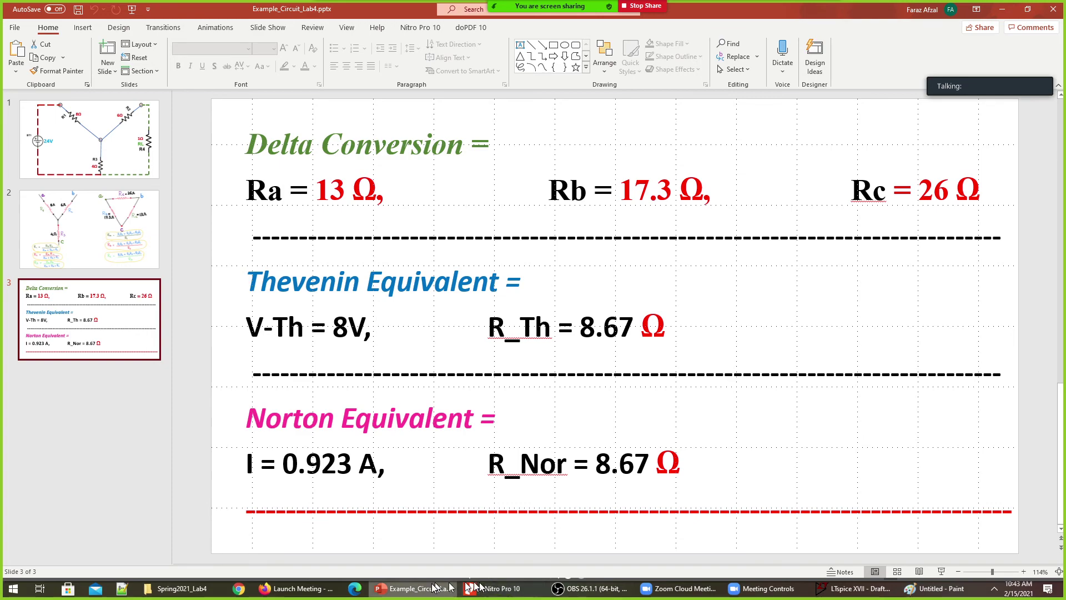
- In LTspice, close the waveform window, minimize the delta schematic, and create a new schematic with its window maximized
left_click(852, 588)
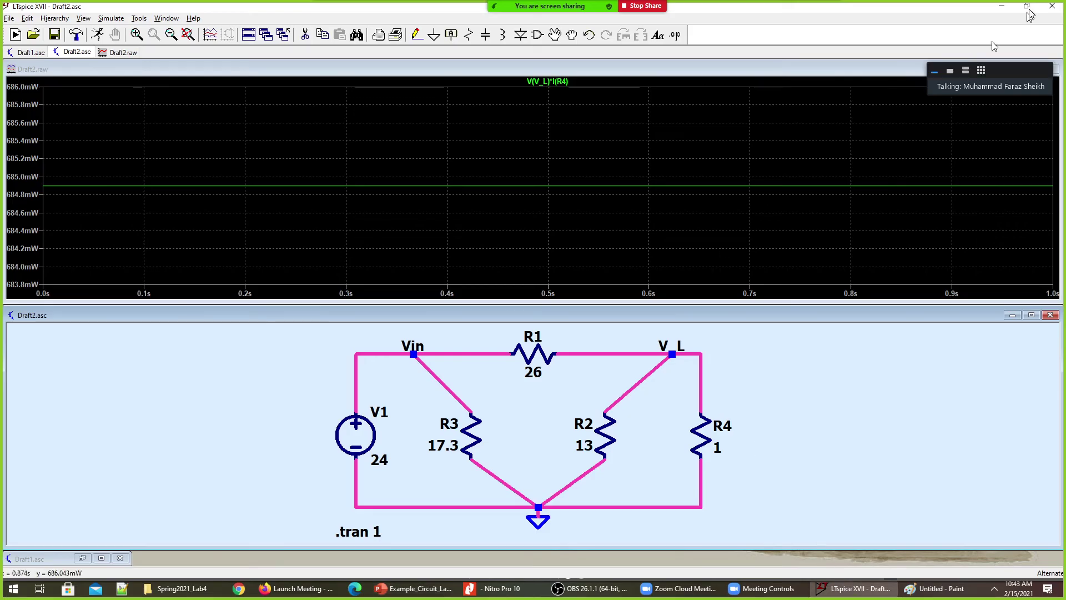
left_click(1054, 68)
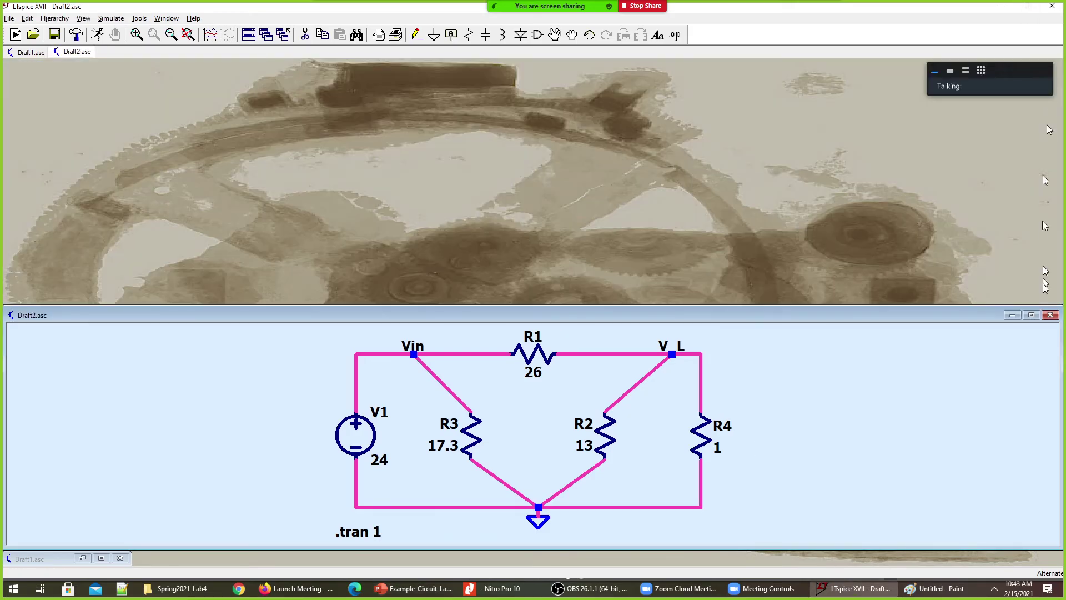
left_click(1012, 315)
key("ctrl+n")
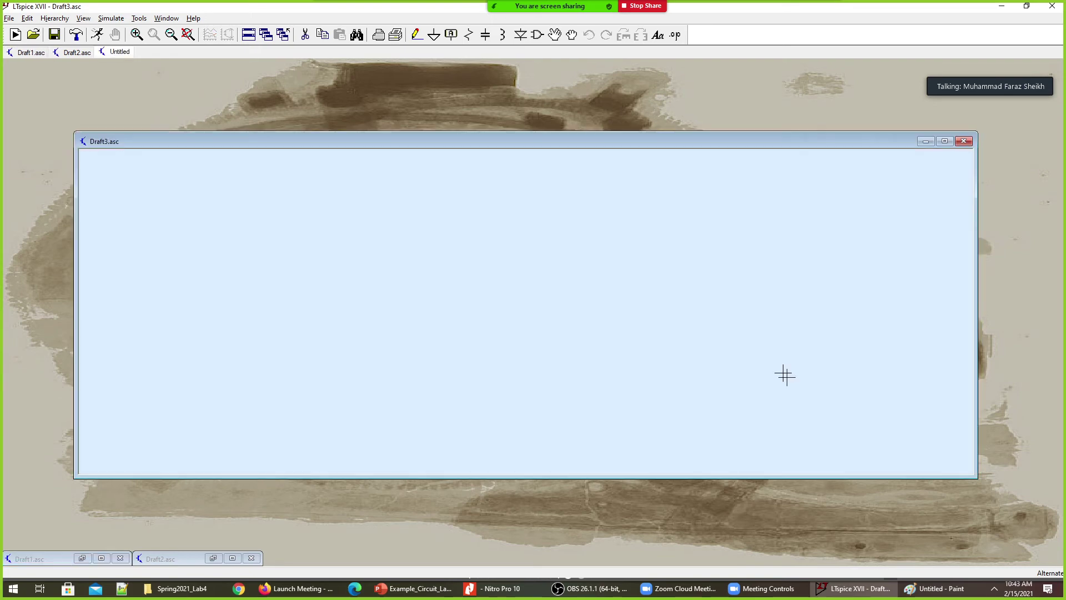
double_click(654, 141)
- Check the Thevenin values on PowerPoint slide 3, then in LTspice place a voltage source, a horizontal series resistor and a vertical load resistor
key("alt+Tab")
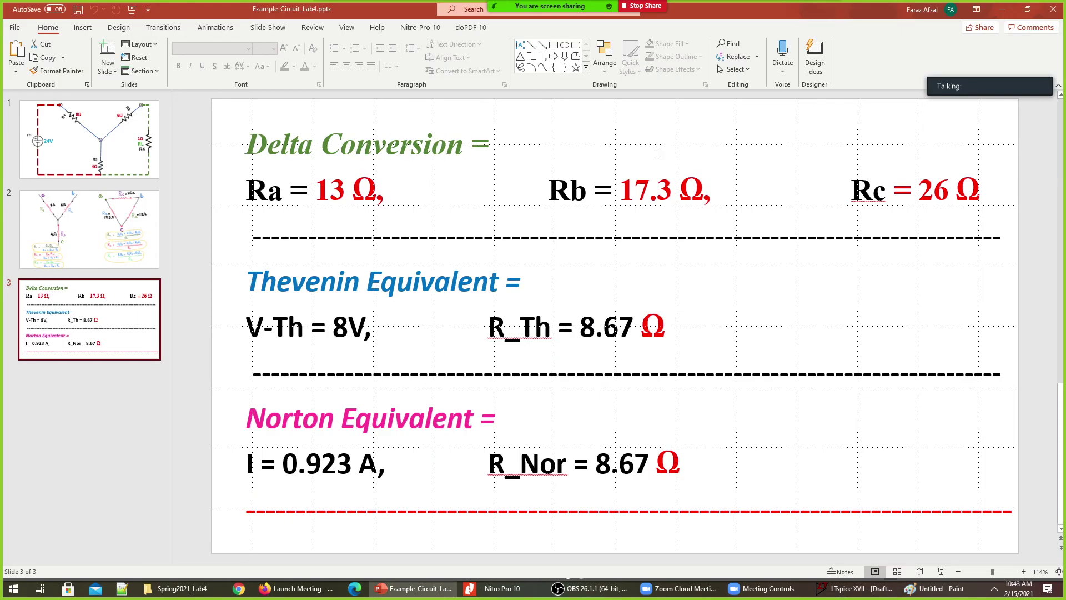
key("alt+Tab")
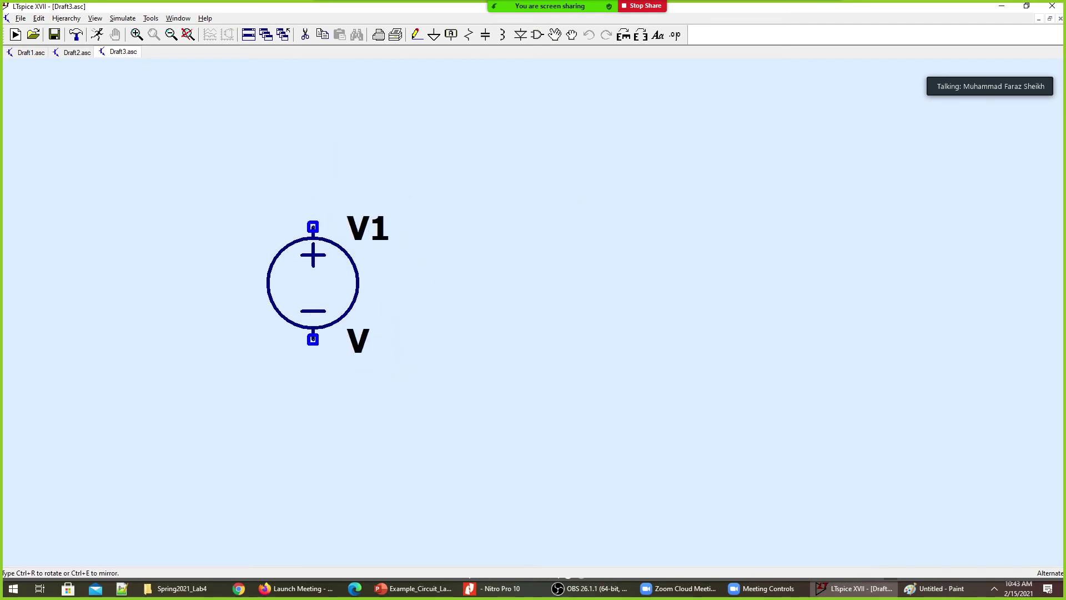
left_click(312, 245)
key("r")
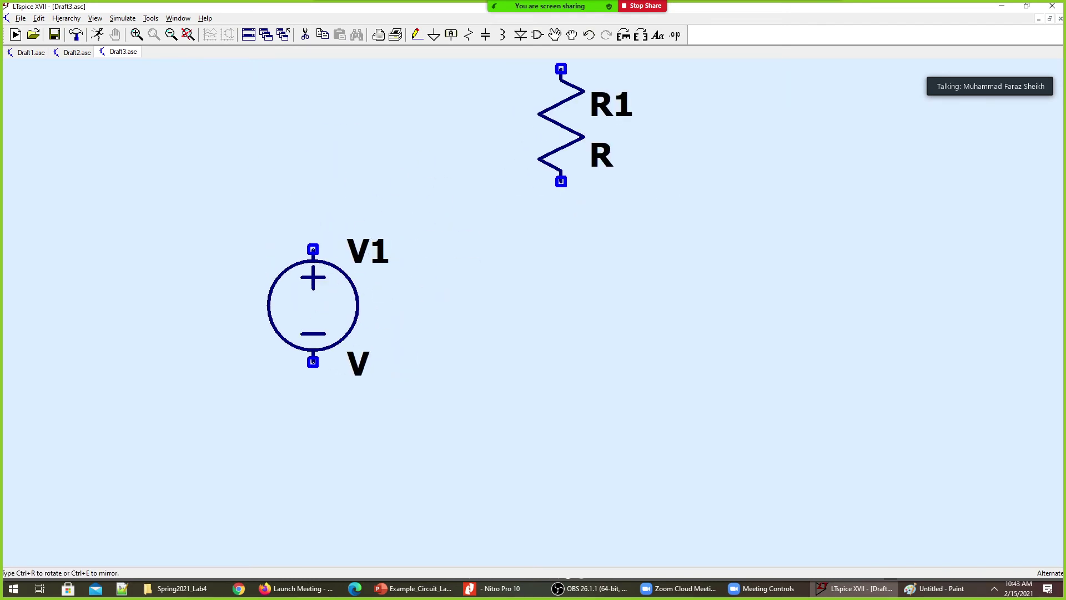
key("ctrl+r")
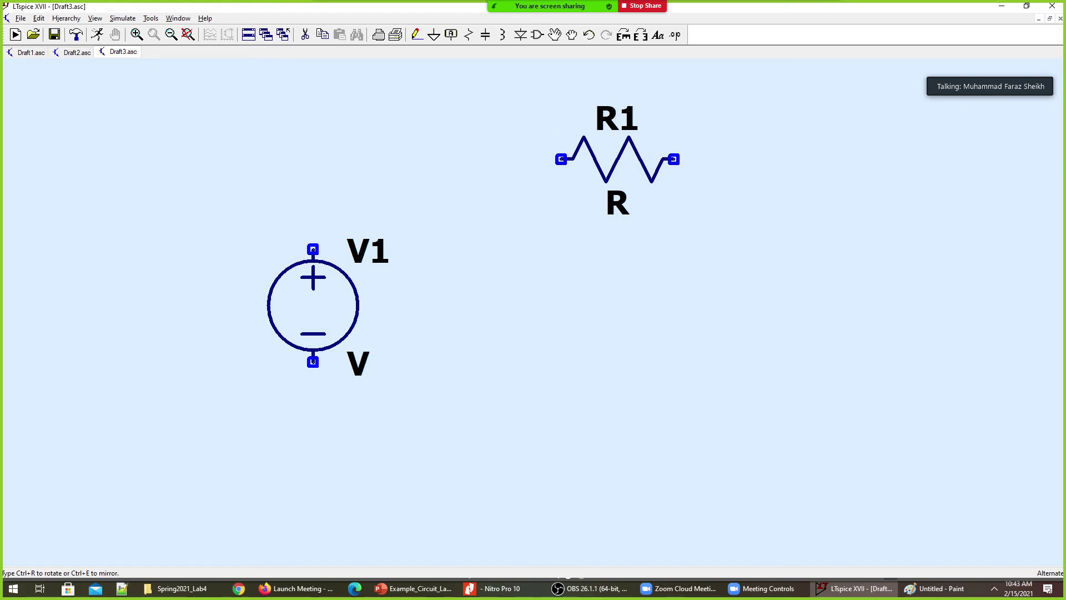
left_click(594, 160)
key("ctrl+r")
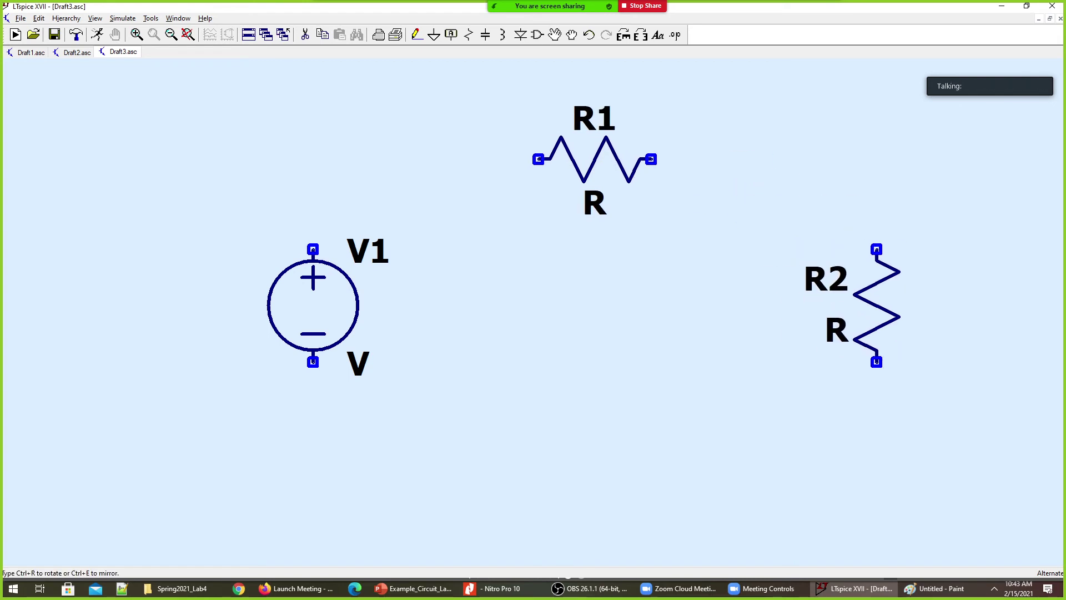
left_click(877, 306)
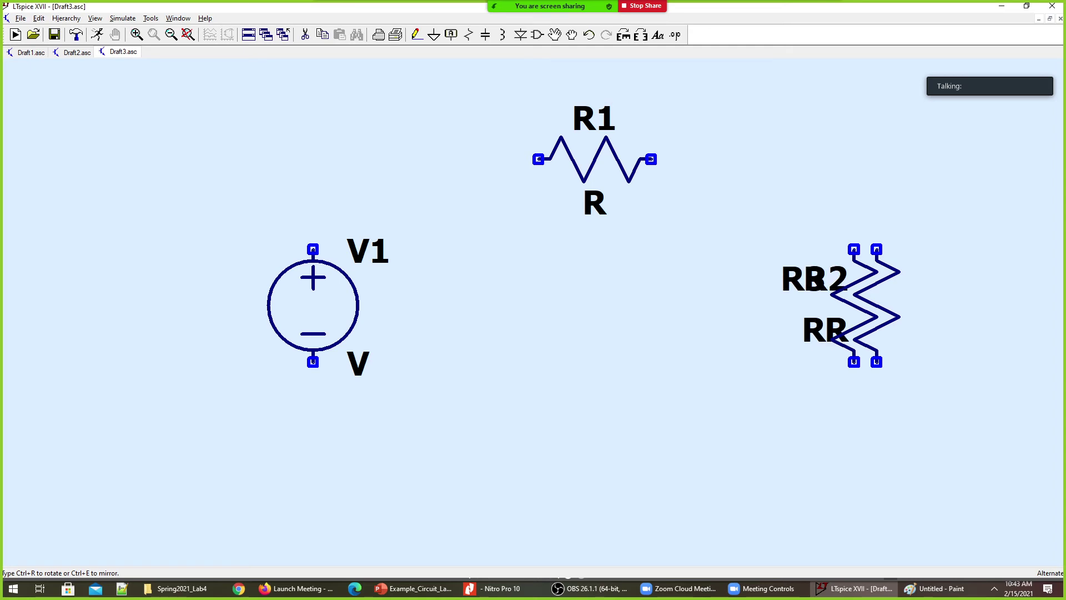
- Wire V1, R1 and R2 into a single closed loop and attach a ground to its lower wire
key("F3")
left_click(313, 452)
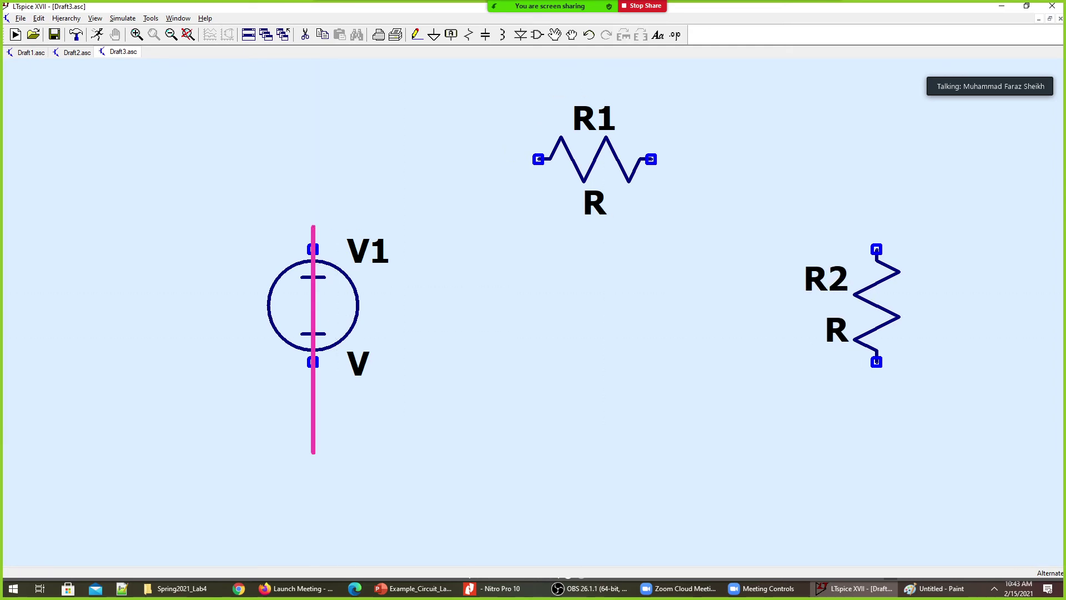
left_click(878, 158)
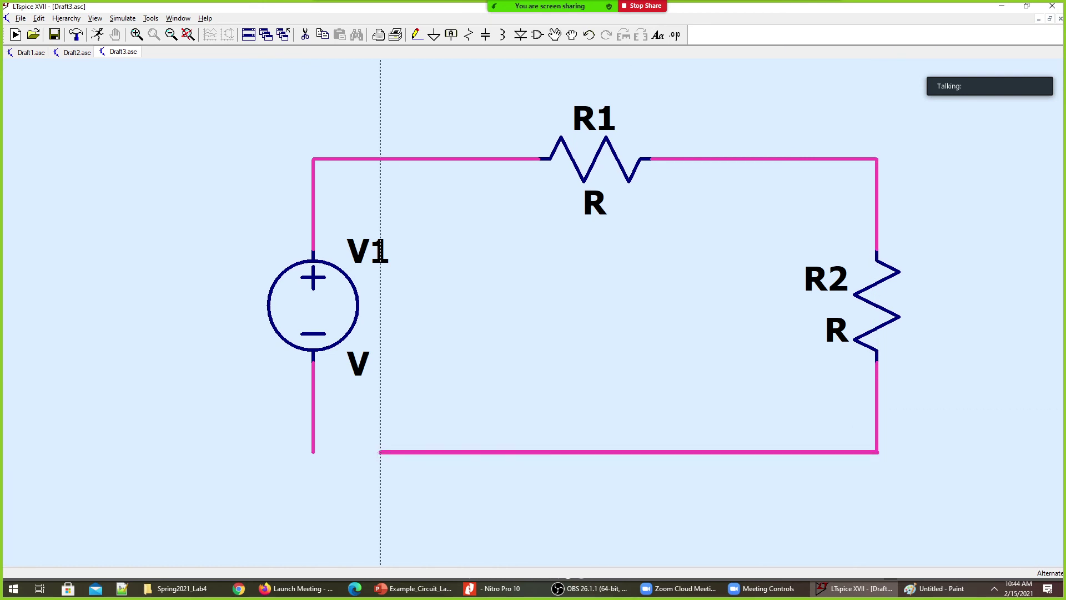
left_click(313, 452)
key("g")
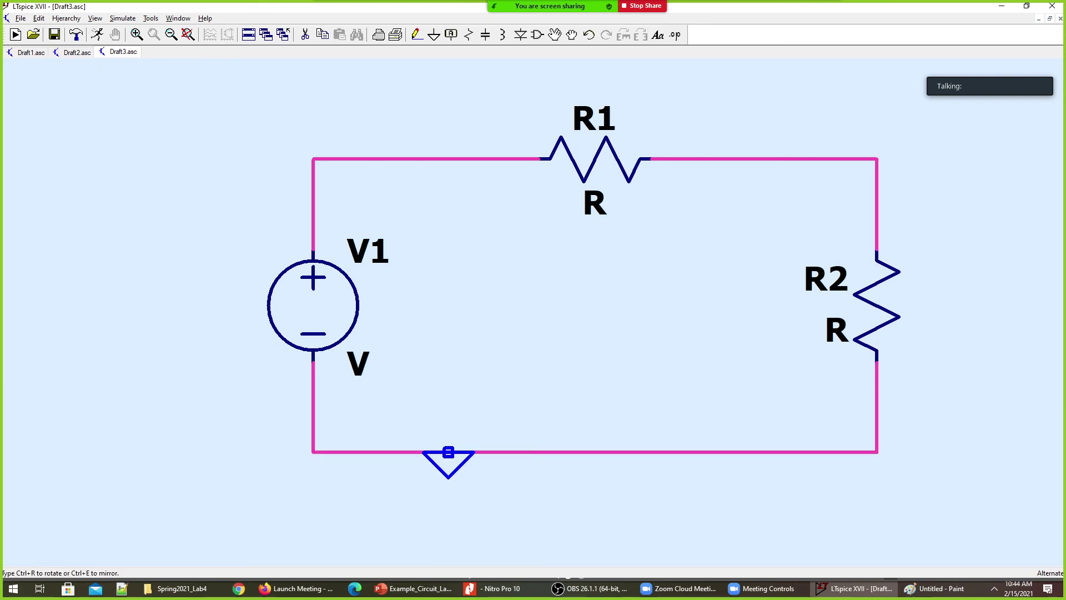
left_click(448, 452)
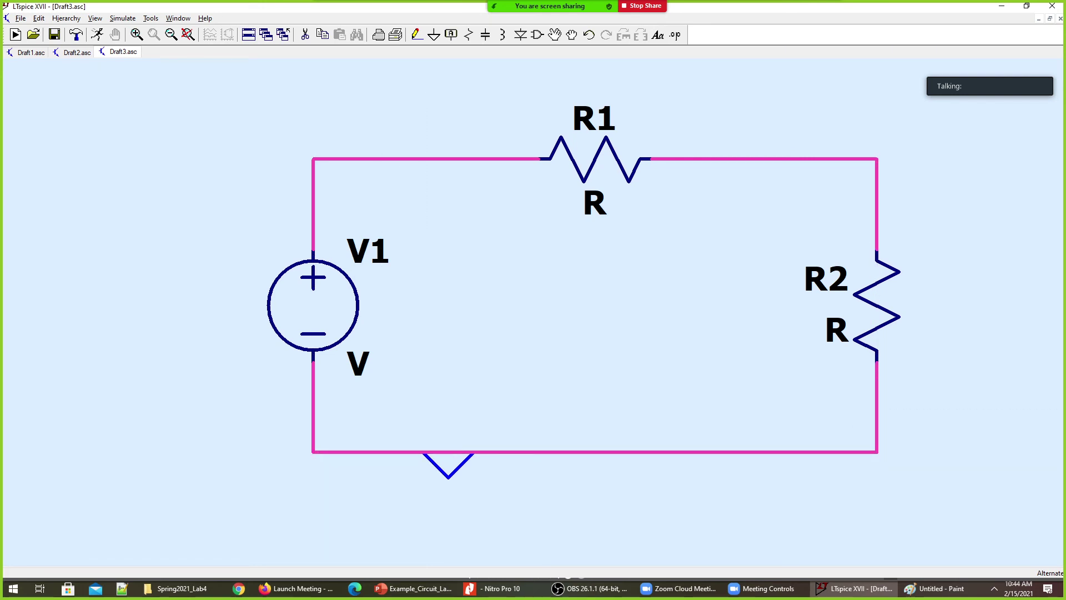
- Set the DC value of voltage source V1 to 8 V
right_click(328, 314)
type("24")
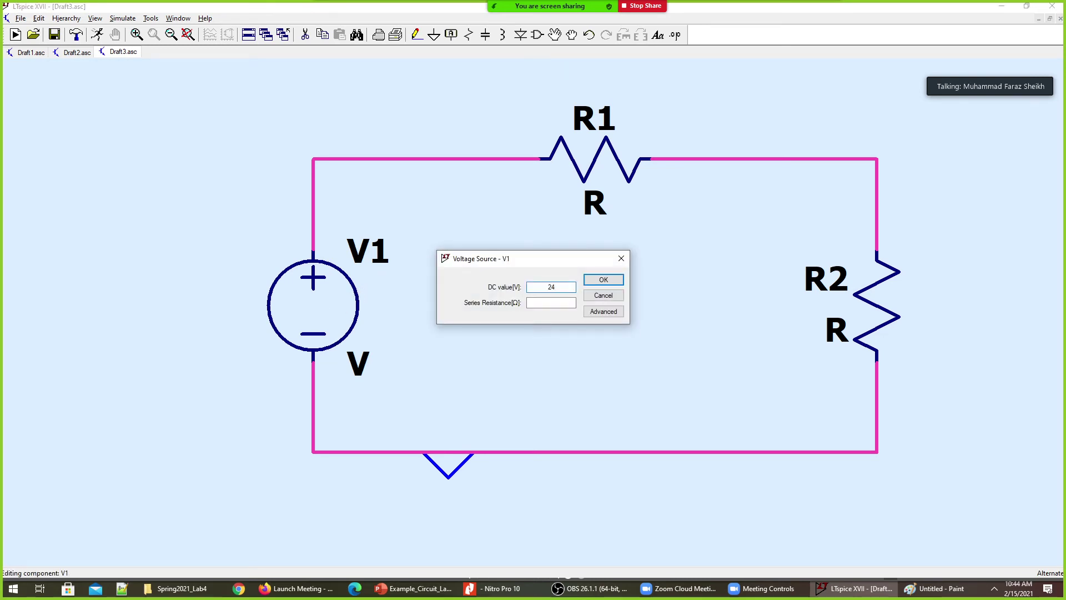
key("BackSpace")
type("8")
key("Return")
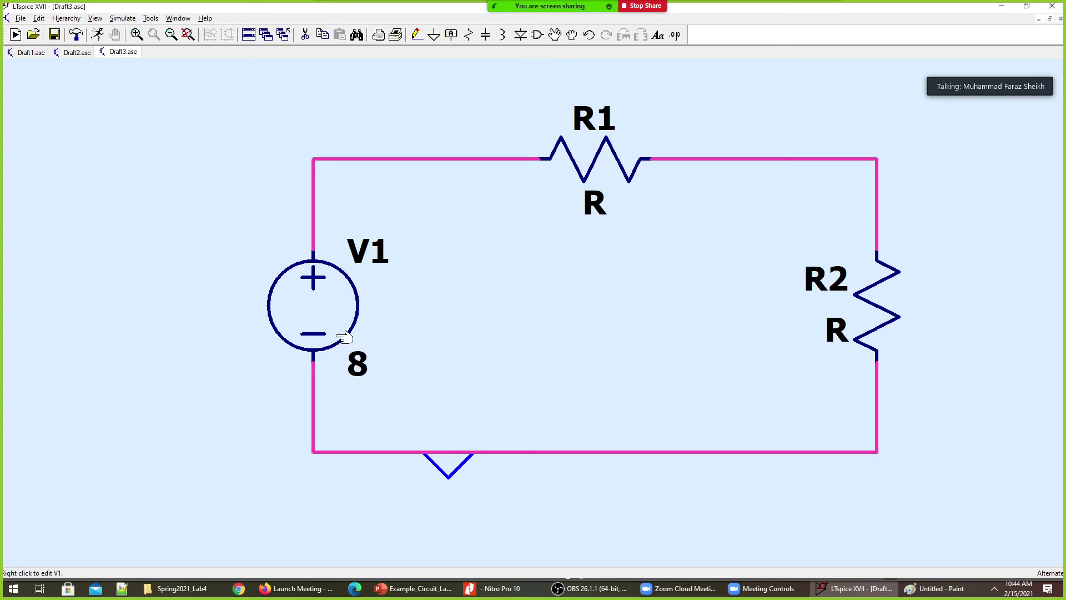
- Check the Thevenin resistance on the PowerPoint slide, then set R1 to 8.67 Ω and load resistor R2 to 1 Ω in LTspice
key("alt+Tab")
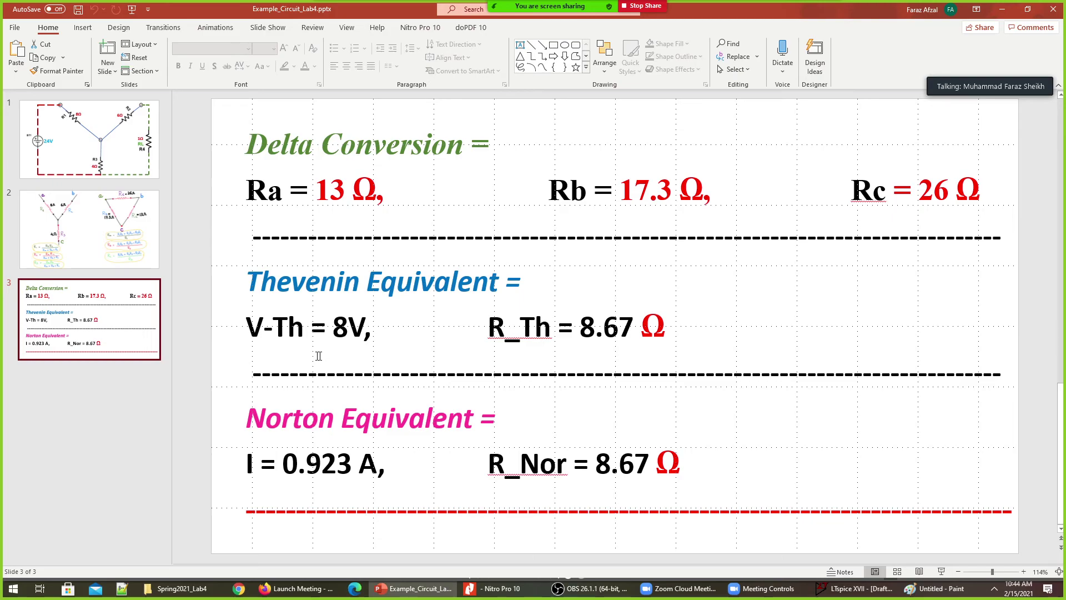
key("alt+Tab")
right_click(606, 166)
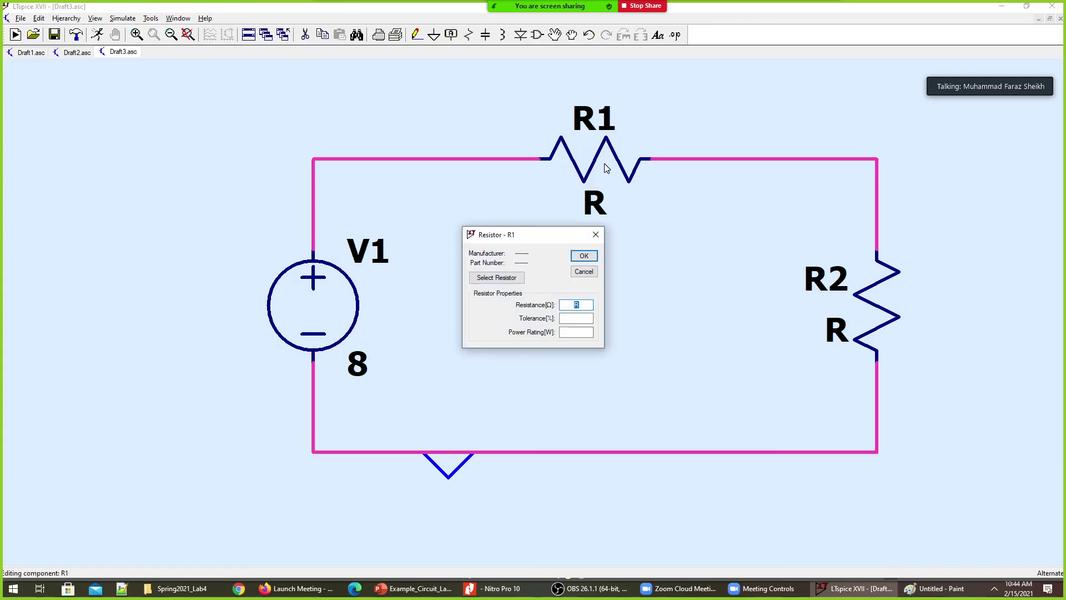
type("8.67")
key("Return")
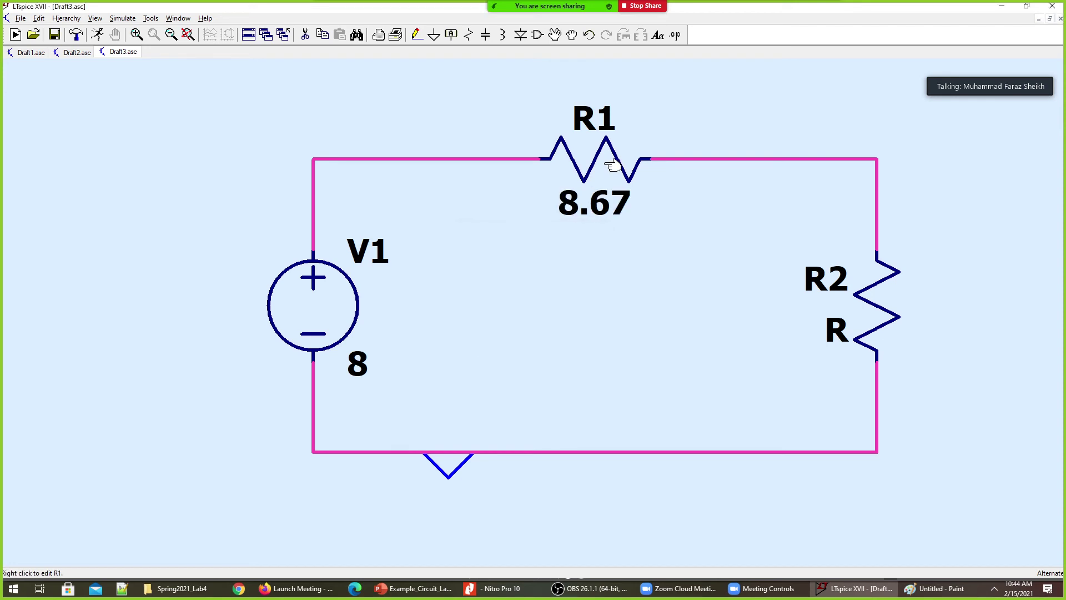
right_click(873, 300)
type("1")
key("Return")
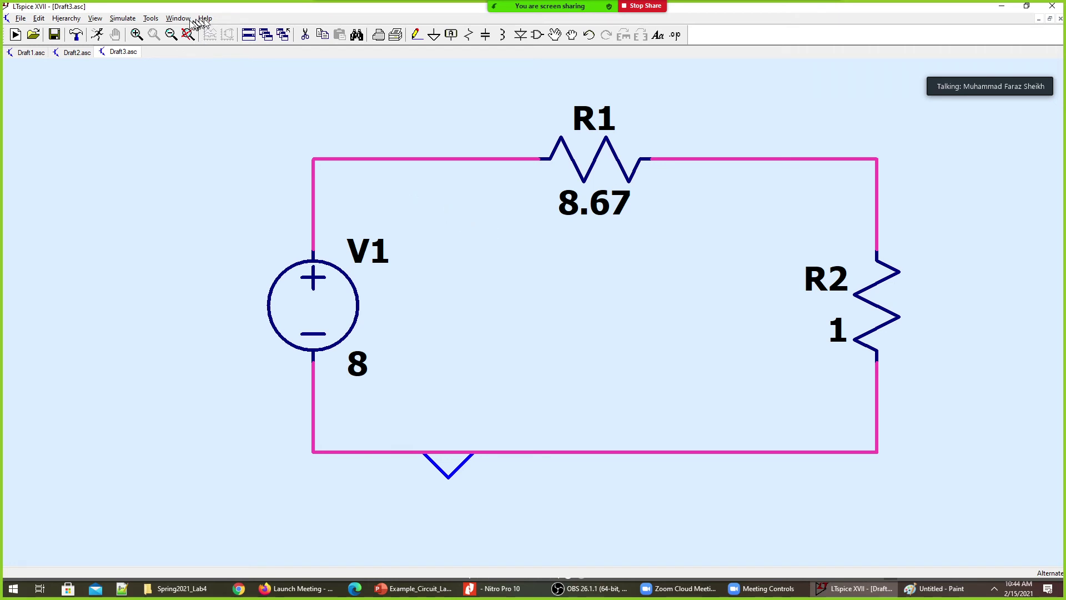
- Run a transient simulation of the Thevenin circuit with a stop time of 1
left_click(16, 34)
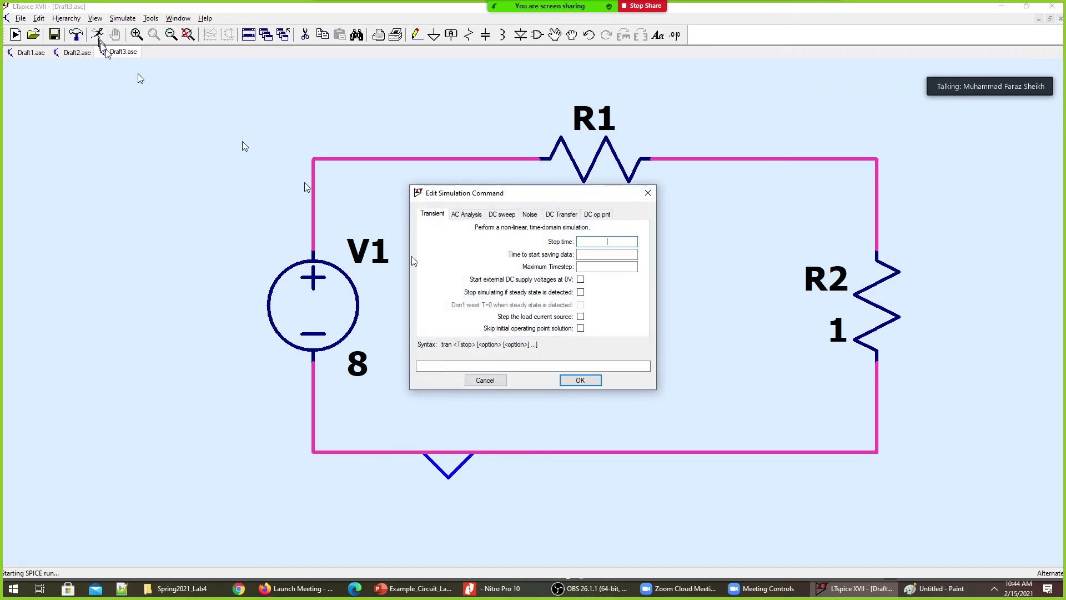
type("1")
key("Return")
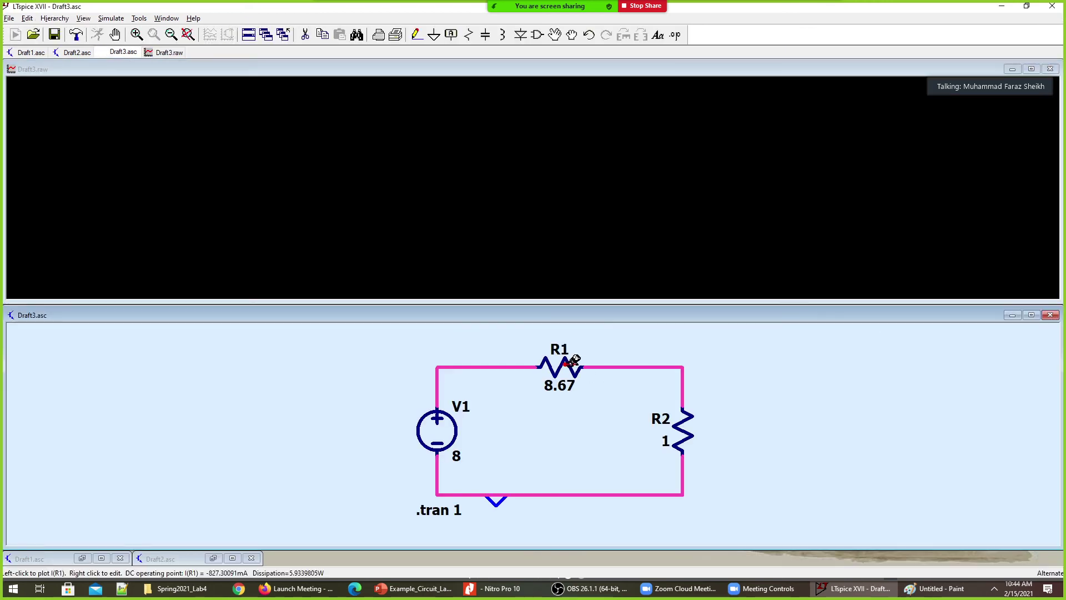
- Plot the voltage at the upper node of R2, the current through R2 and R2's power
left_click(683, 378)
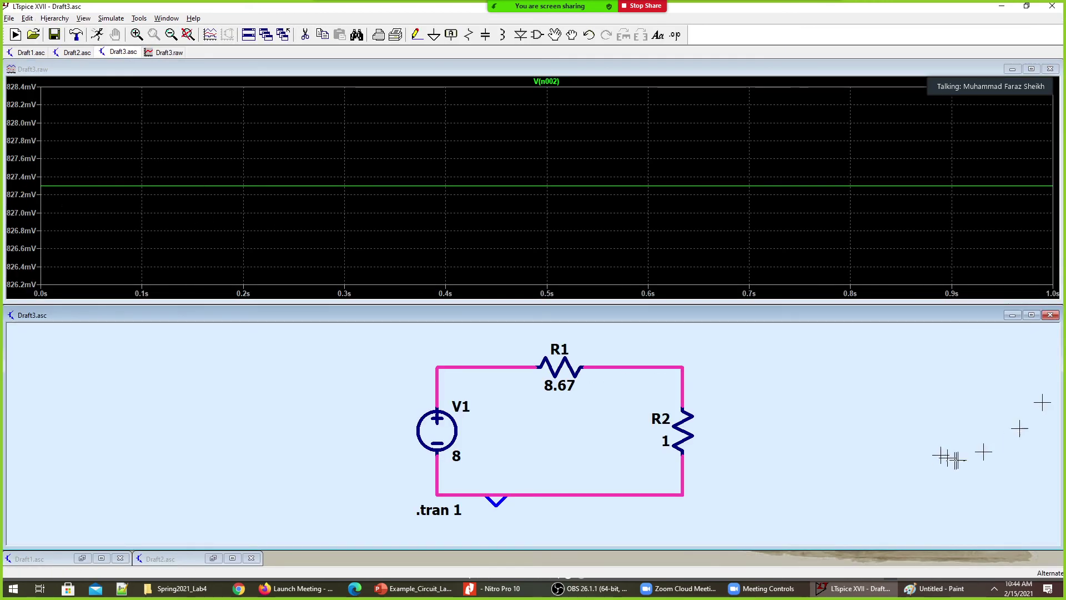
left_click(684, 432)
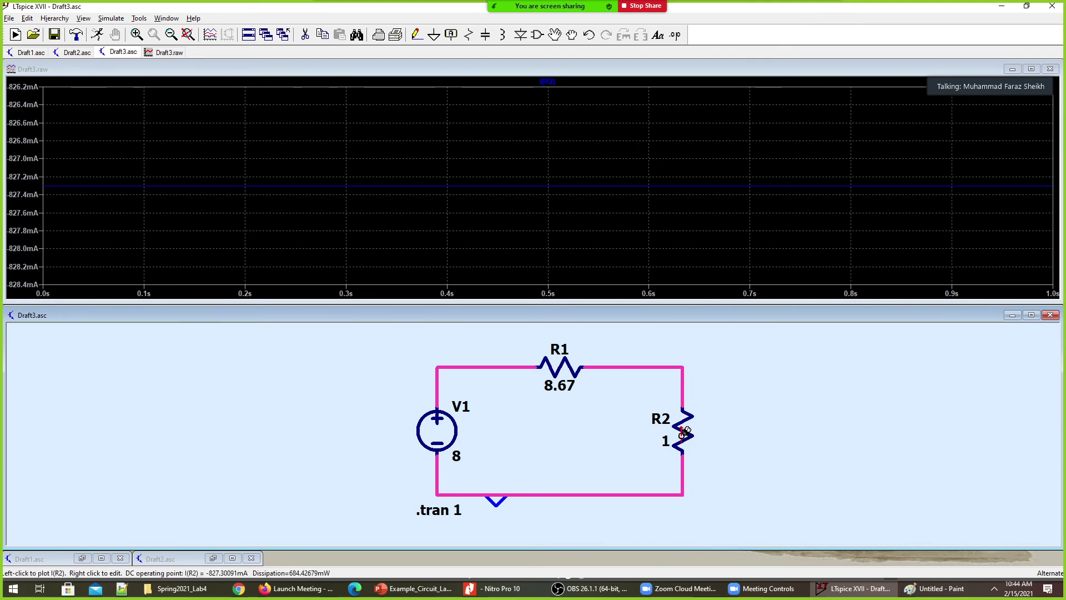
left_click(683, 432, "alt")
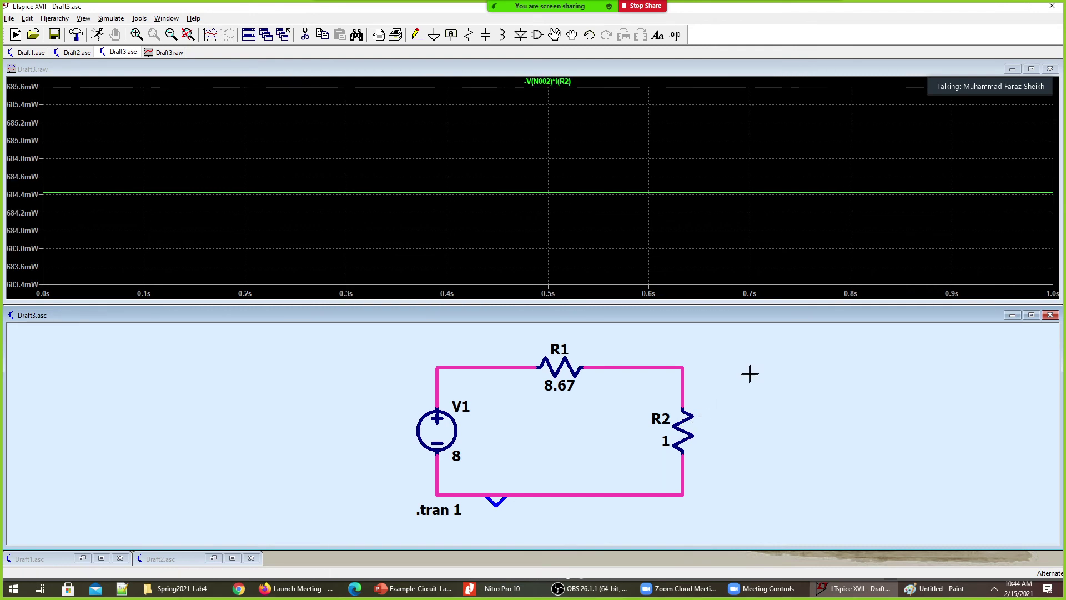
- Check the Norton values in PowerPoint, then in LTspice move R1 into a vertical branch parallel to R2 and rewire it between both rails
key("alt+Tab")
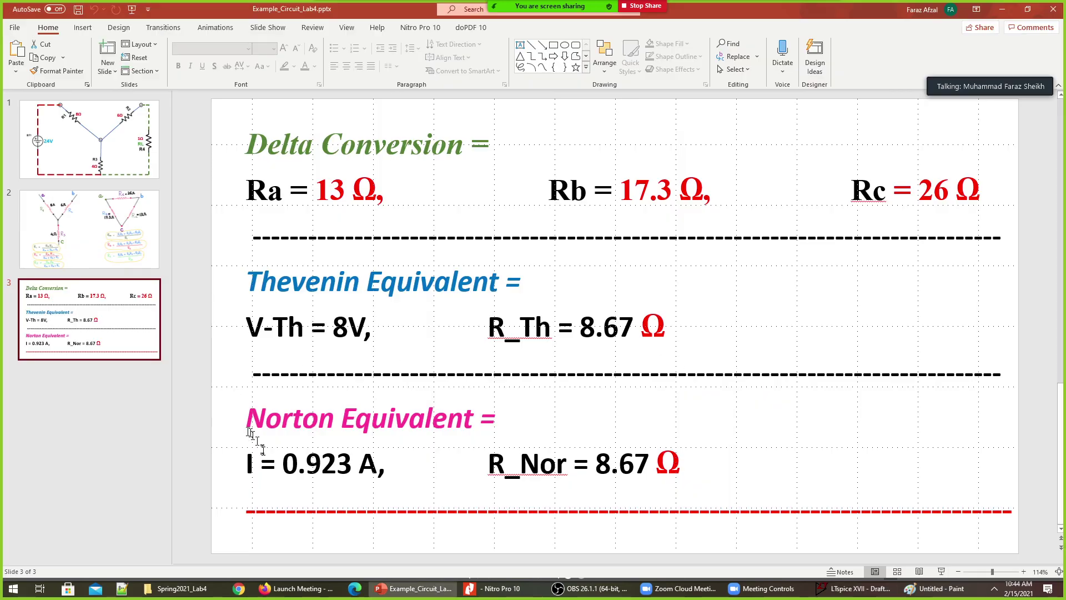
key("alt+Tab")
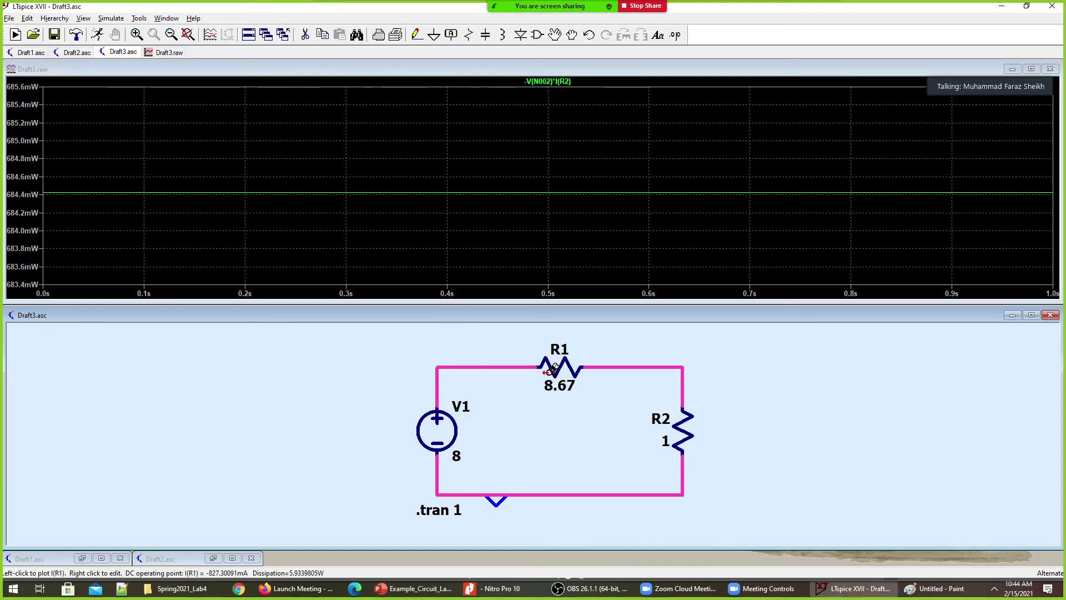
left_click_drag(541, 372, 549, 426)
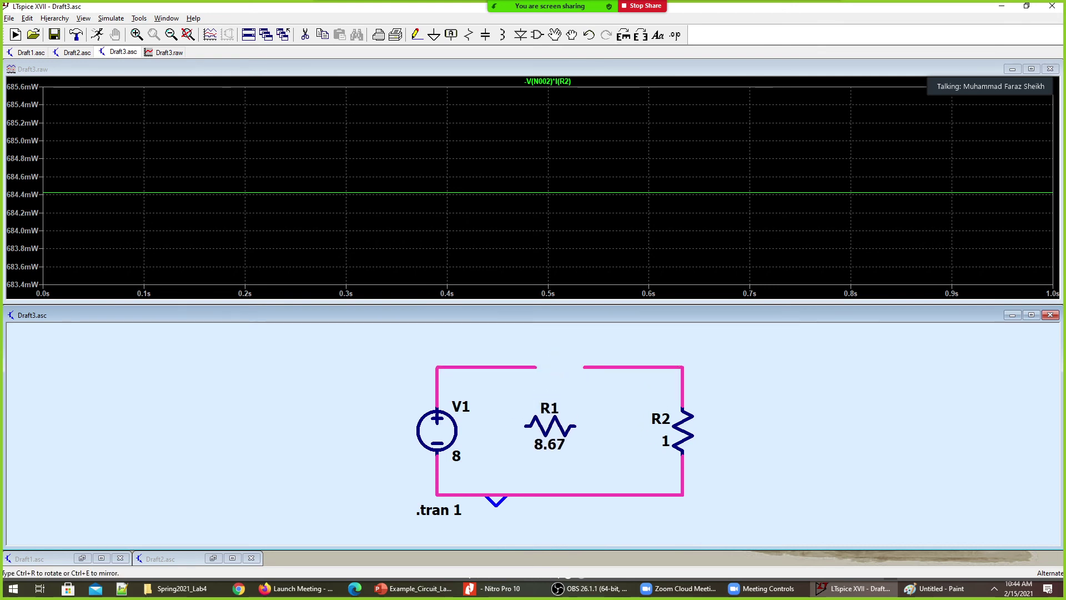
key("ctrl+r")
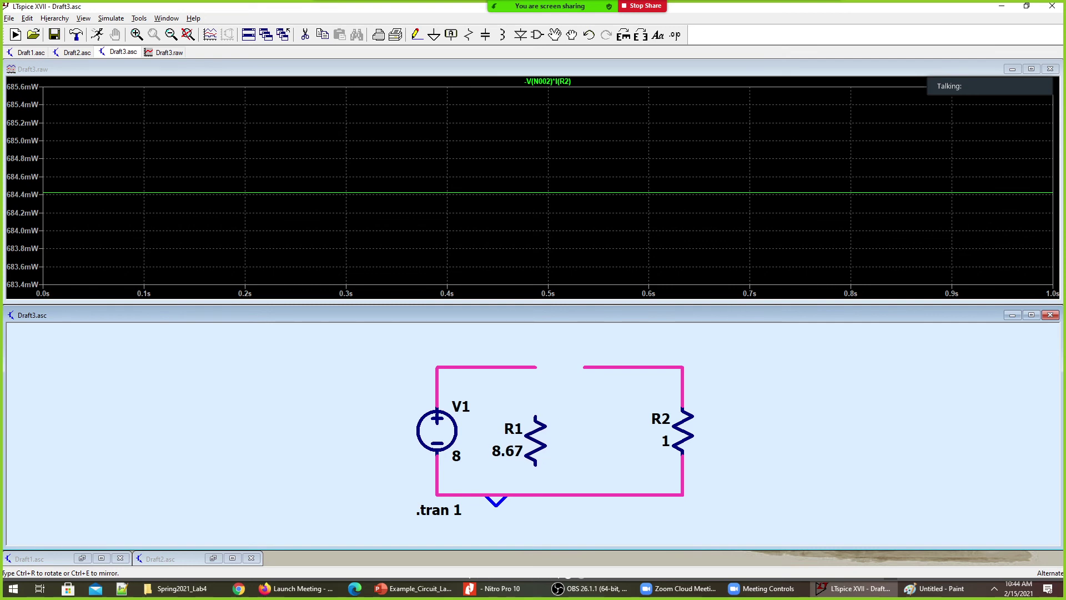
left_click(537, 429)
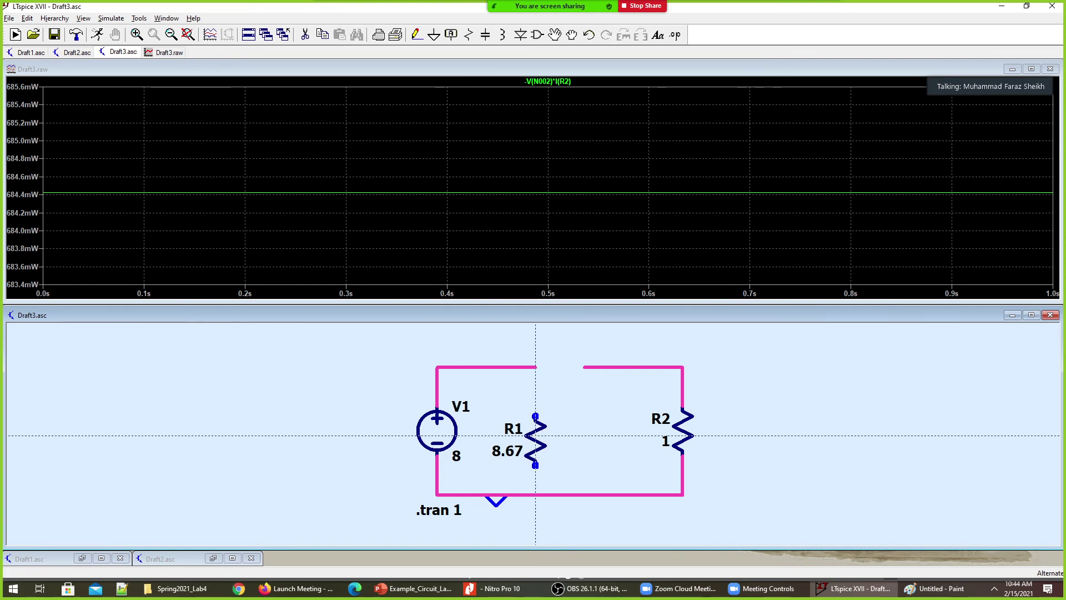
left_click(535, 367)
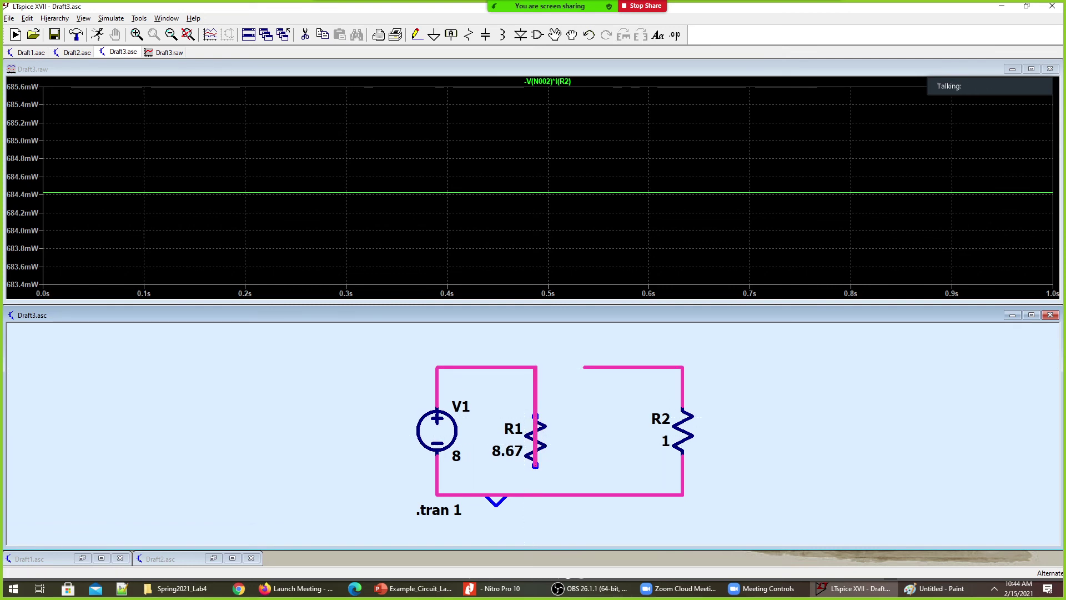
left_click(535, 494)
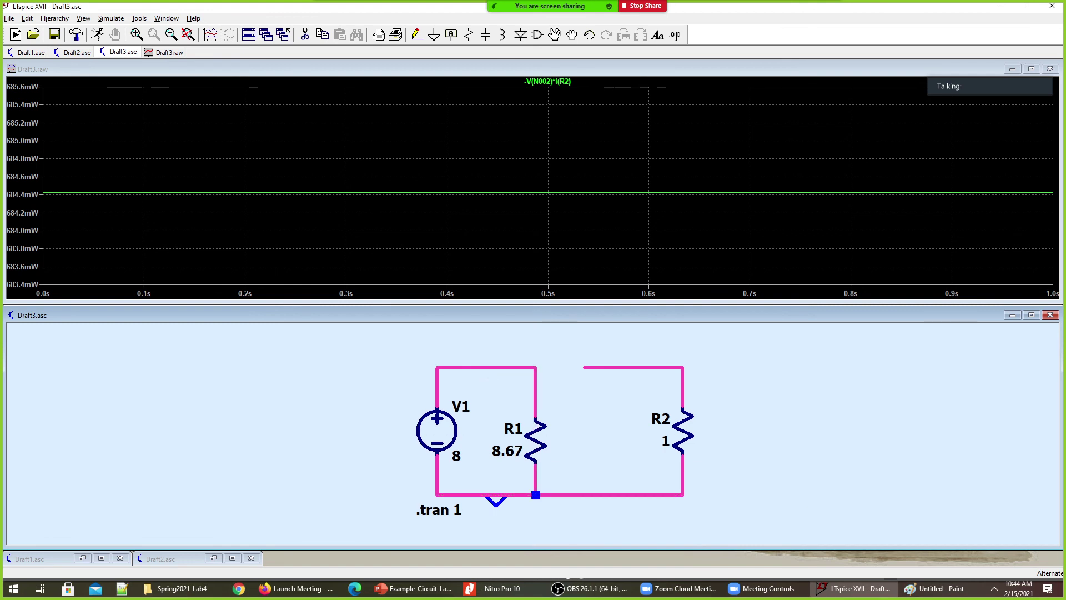
left_click(536, 367)
left_click(583, 367)
key("Escape")
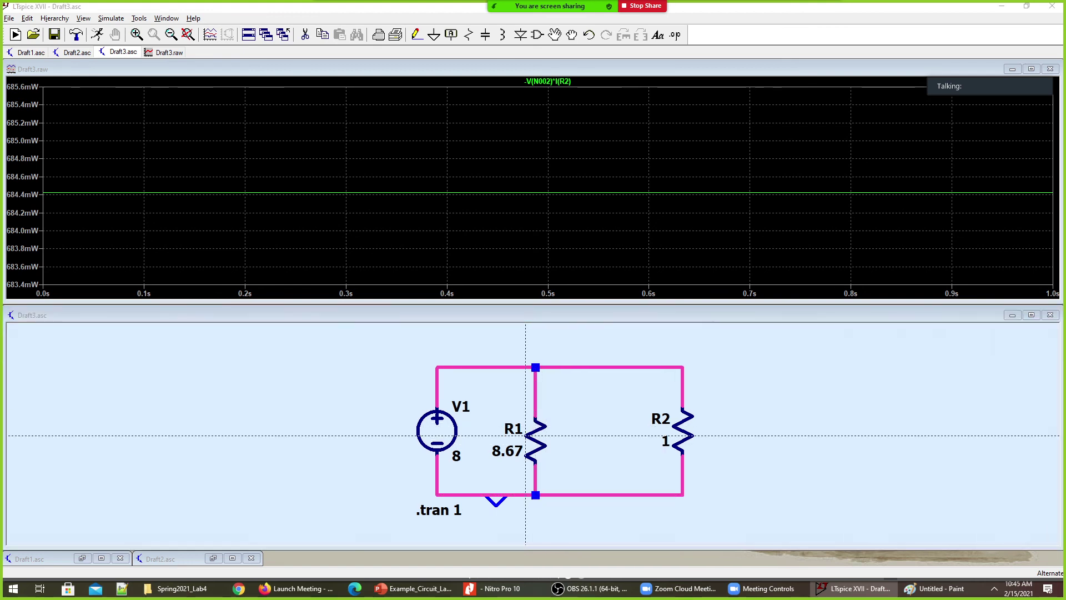
- Replace voltage source V1 with a current source whose arrow points upward, connected in the same branch
key("alt+Tab")
key("alt+Tab")
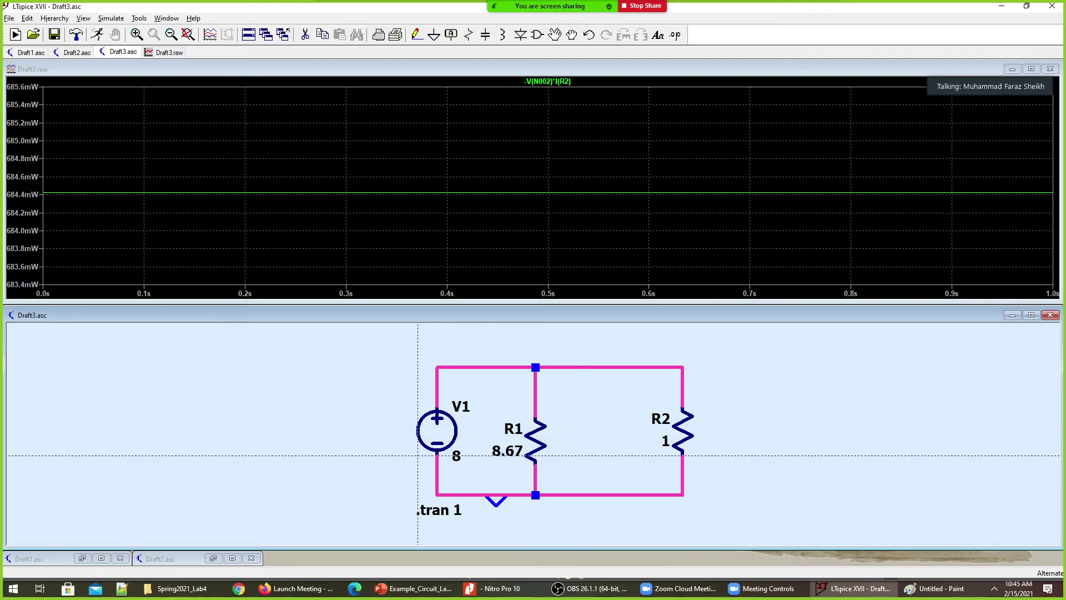
key("Delete")
left_click(440, 434)
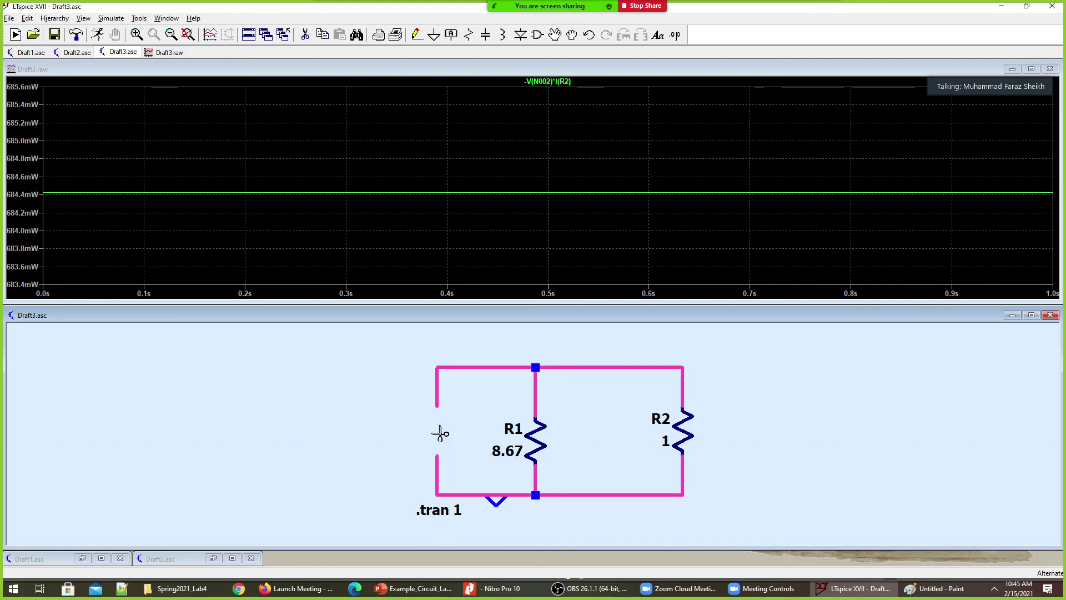
key("F2")
type("current")
key("Return")
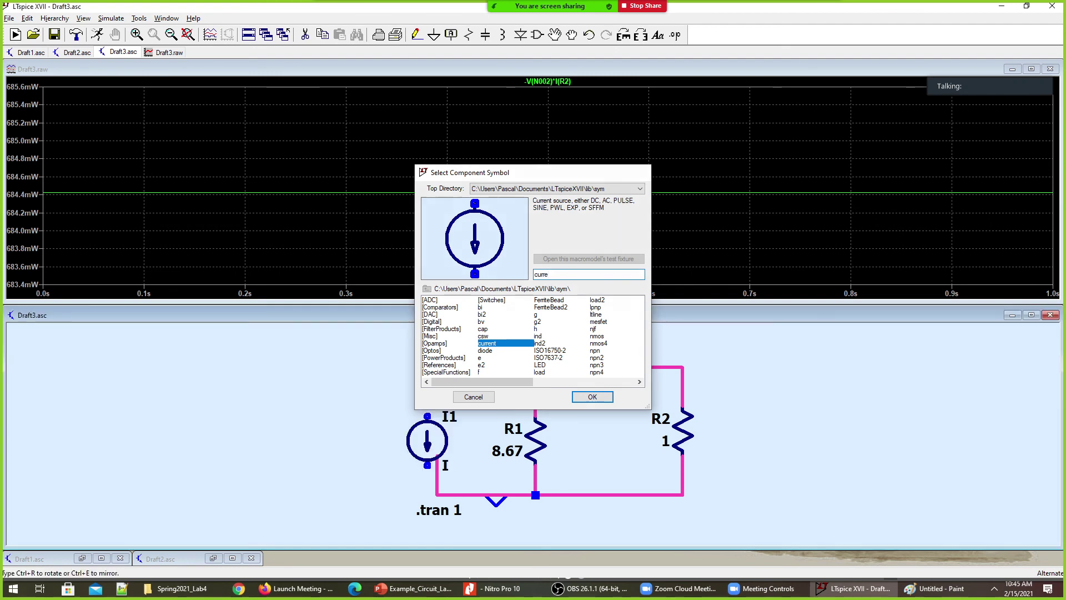
key("ctrl+r")
key("ctrl+r")
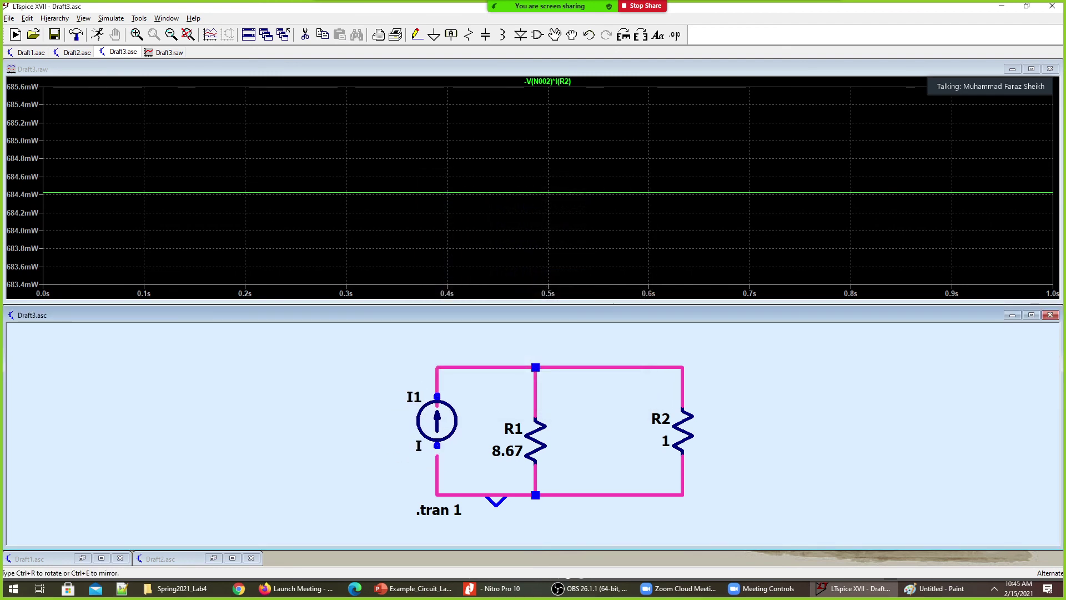
left_click(437, 406)
key("Escape")
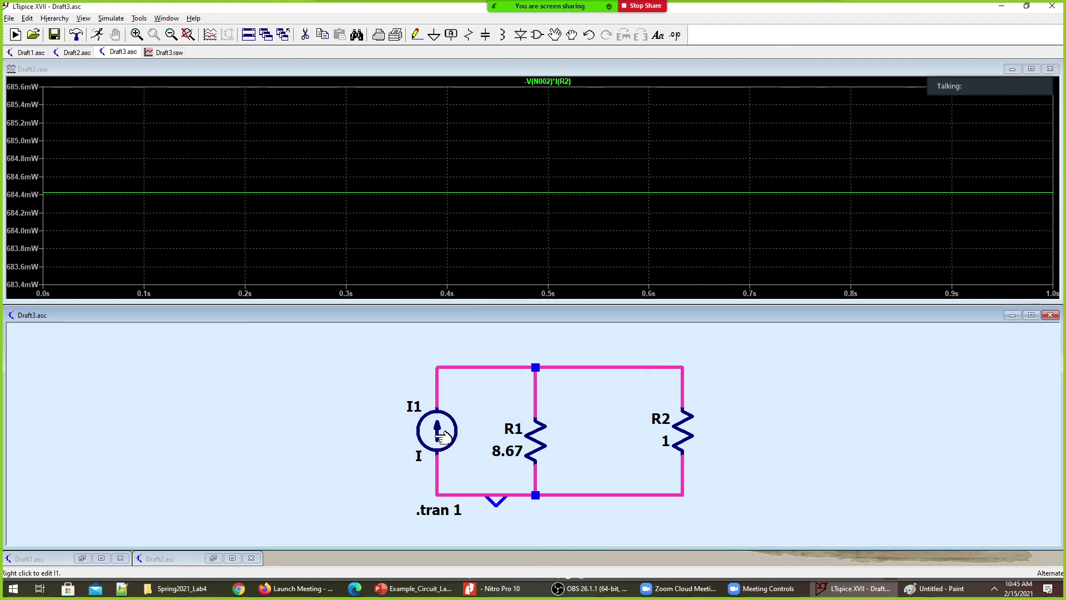
- Set current source I1's DC value to 0.923 A, checking it against the Norton current in the PowerPoint slides
right_click(434, 441)
key("alt+Tab")
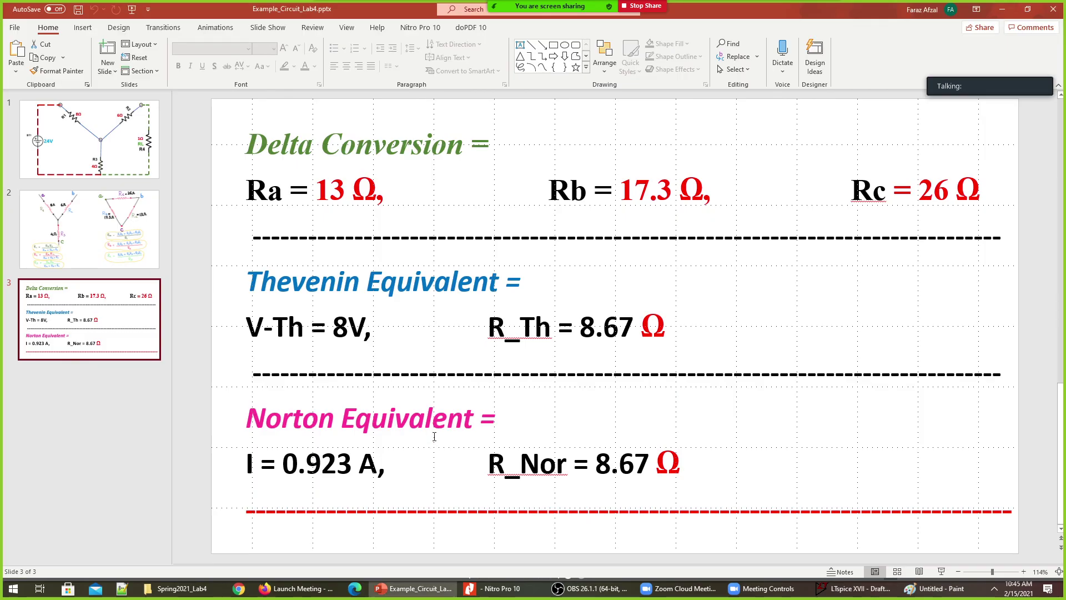
key("alt+Tab")
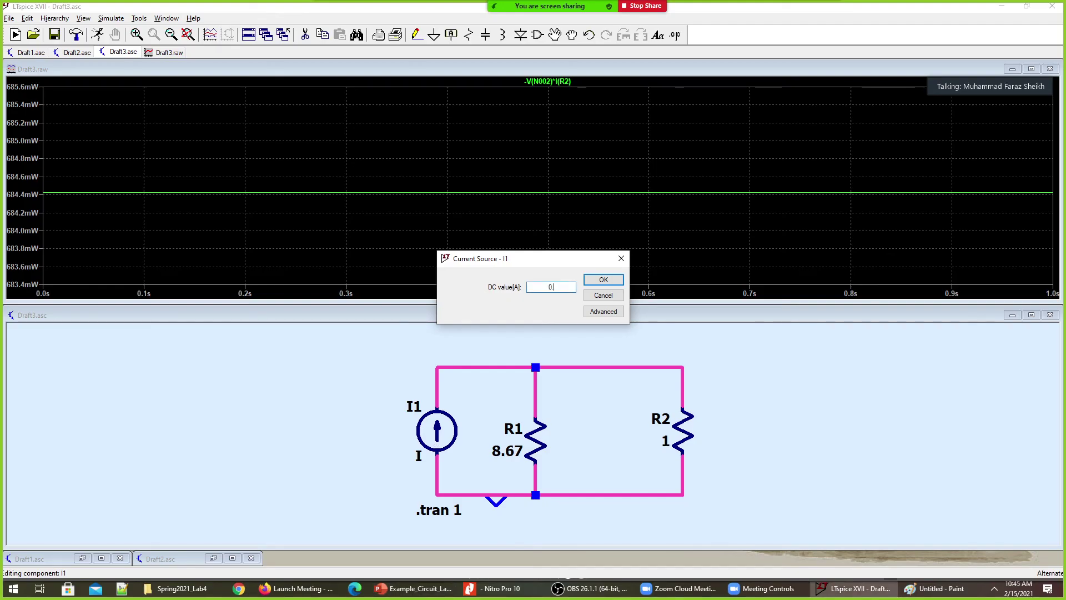
type("0.923")
key("Return")
key("alt+Tab")
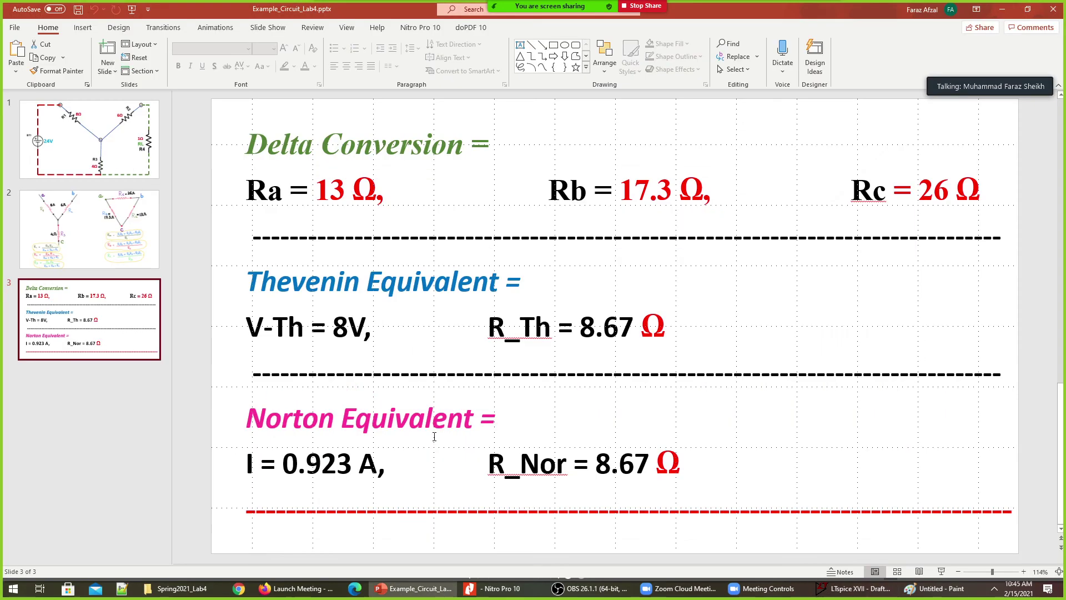
key("alt+Tab")
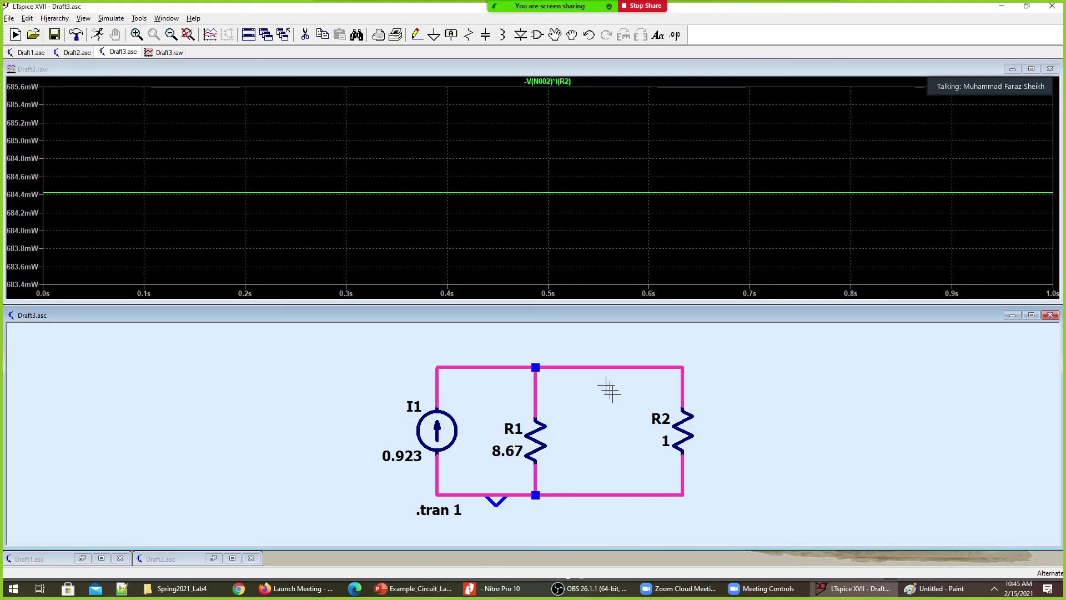
- Run the Norton circuit's simulation and plot the voltage at R2's upper node, the current through R2 and R2's power
left_click(98, 35)
left_click(684, 381)
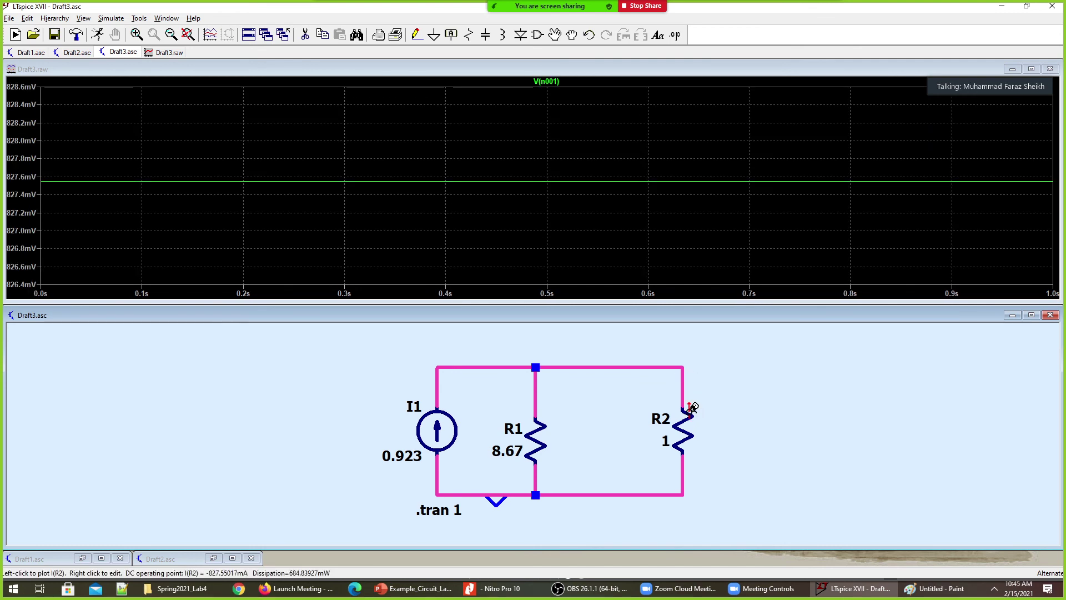
left_click(691, 427)
left_click(683, 434)
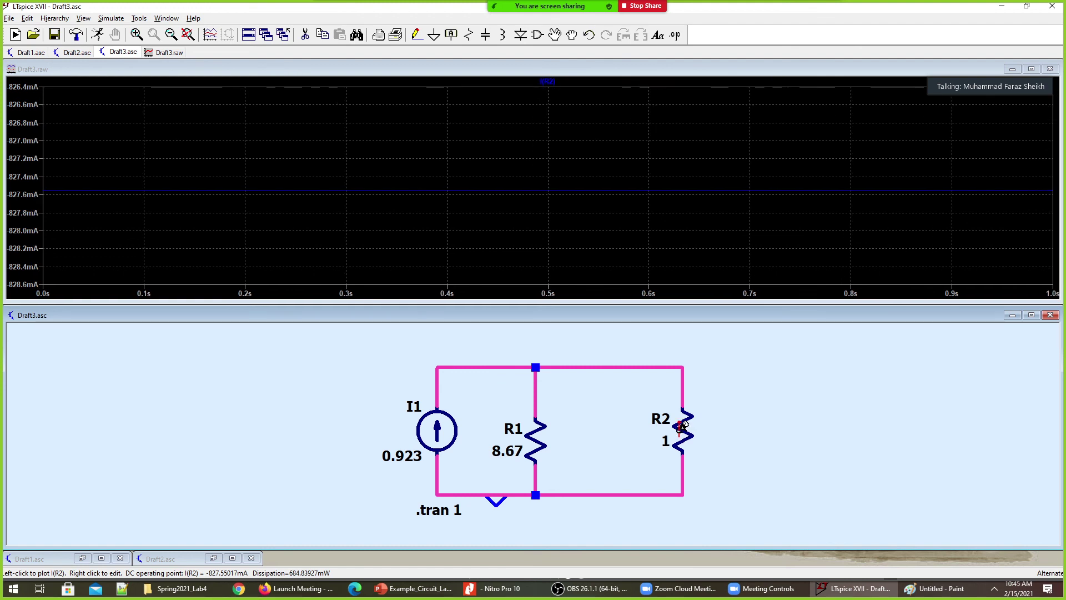
left_click(682, 426, "alt")
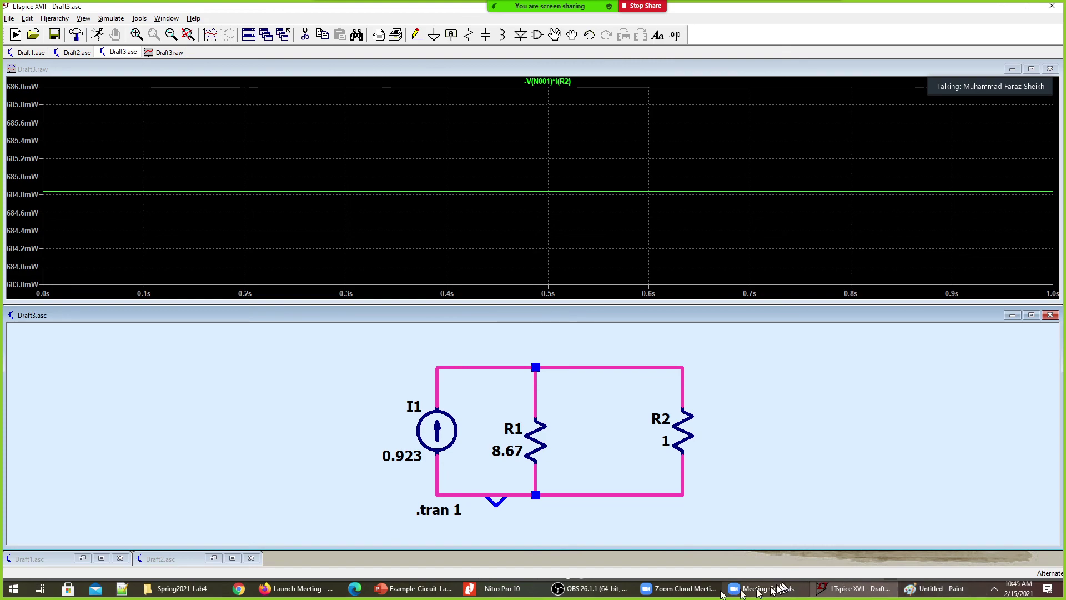
- Switch to PowerPoint and review the original Y circuit, the Y-delta conversion formulas and the delta, Thevenin and Norton values
left_click(414, 589)
scroll(410, 282, "up", 2)
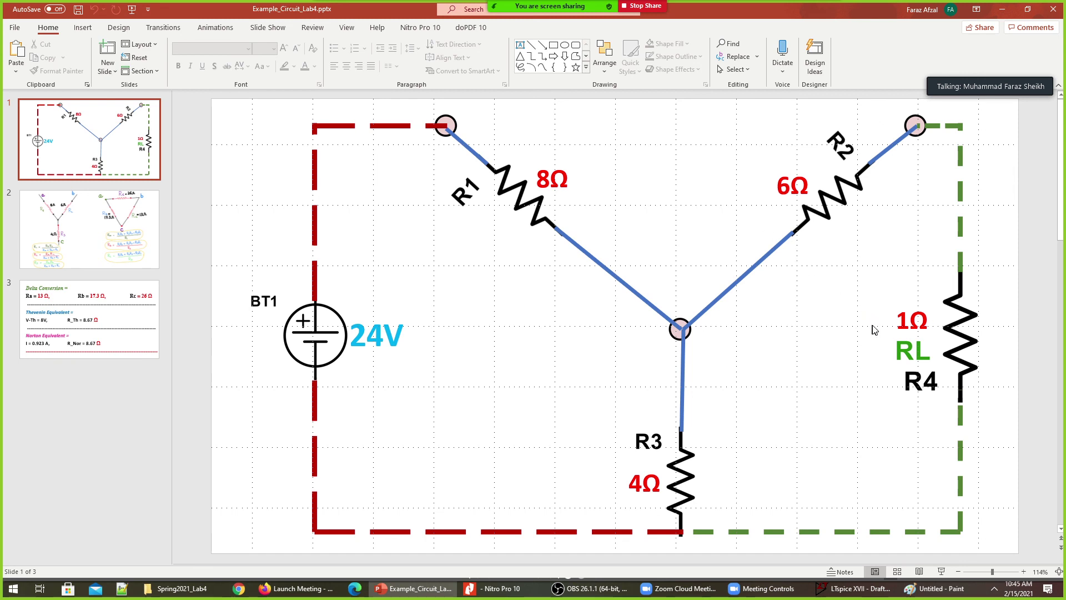
key("Down")
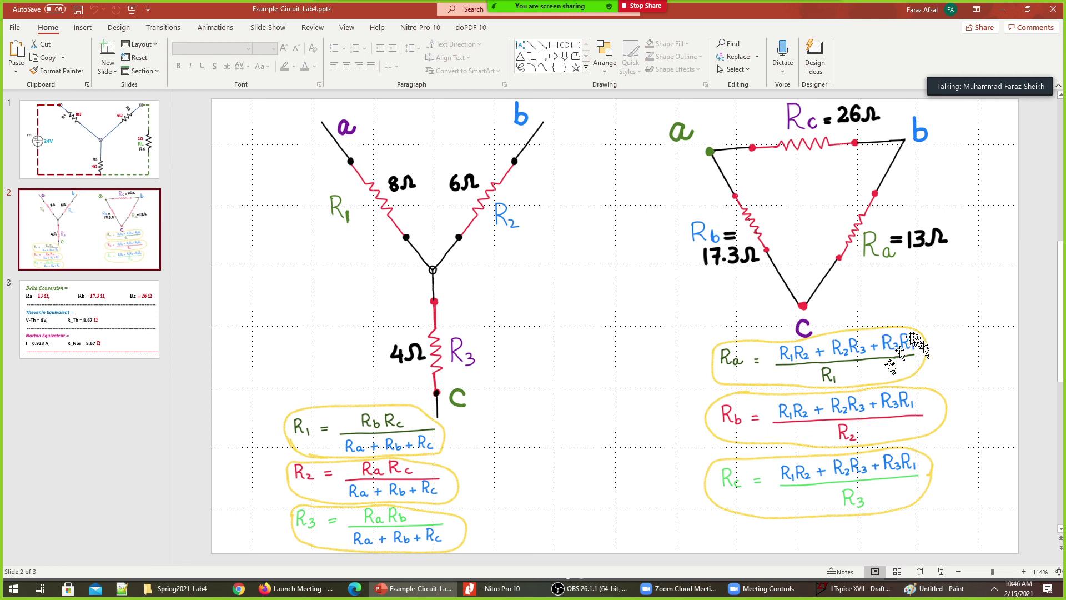
left_click(90, 297)
left_click(89, 139)
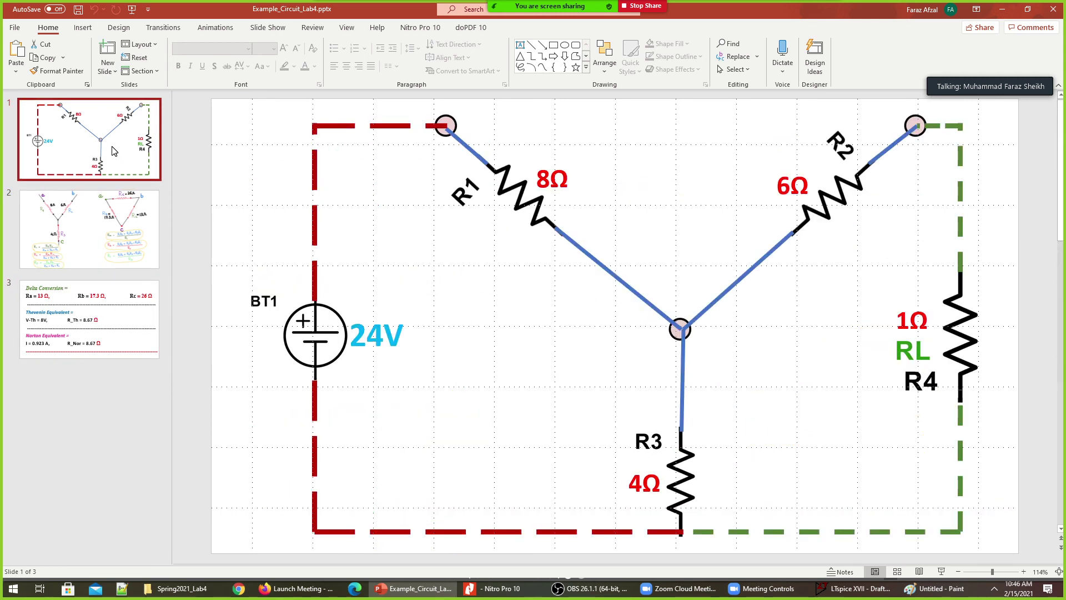
left_click(124, 328)
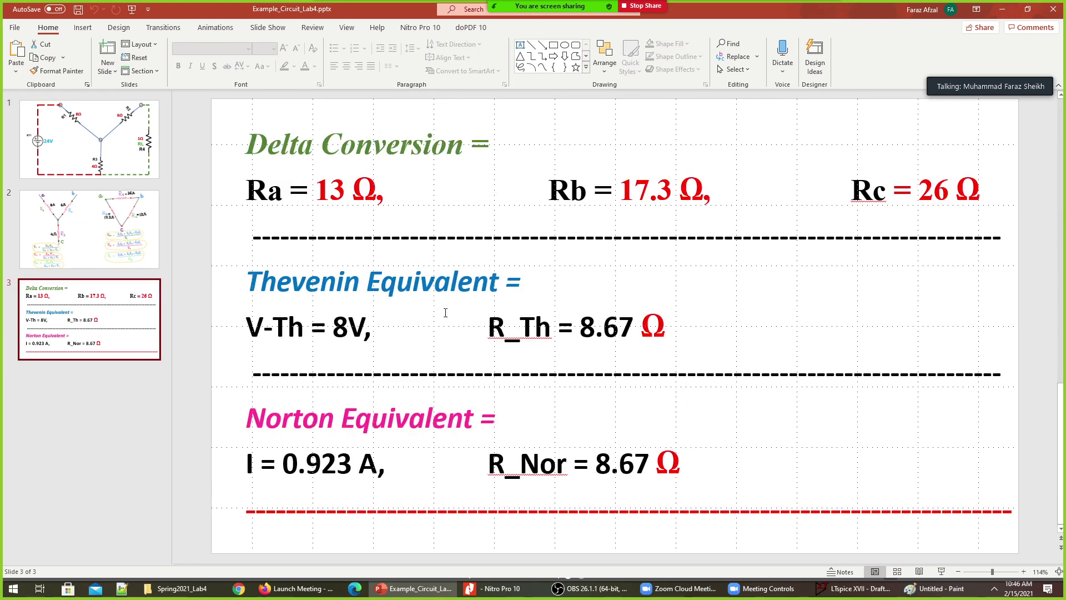